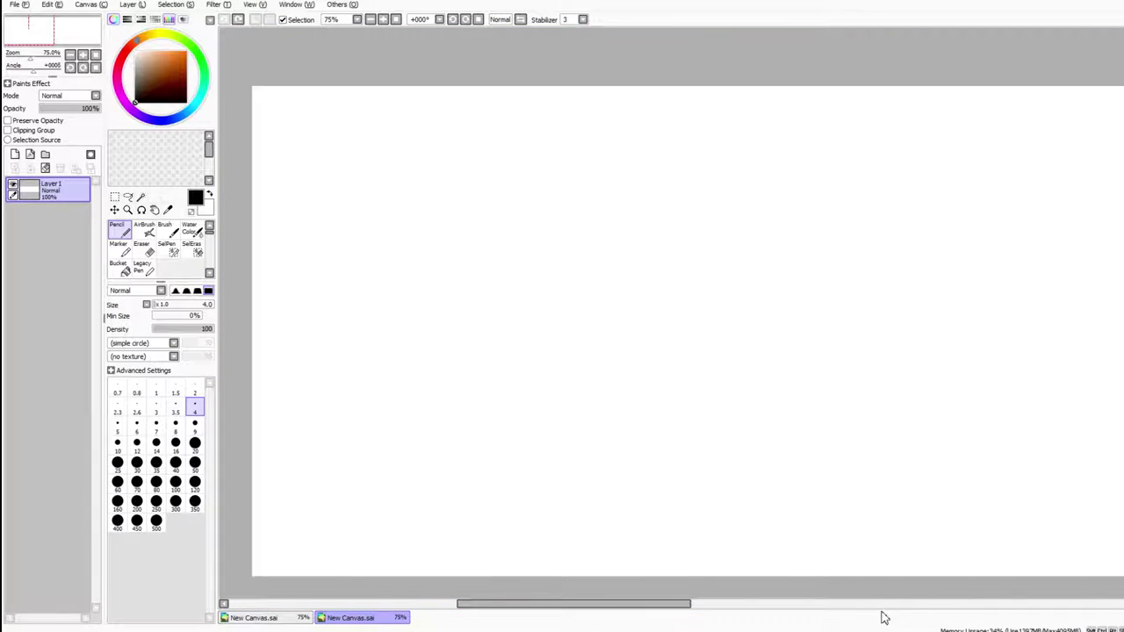
# Sketch a cap in black pencil with a brim pointing right and a round emblem containing a zigzag letter.
pyautogui.moveTo(648, 608); pyautogui.dragTo(625, 628)
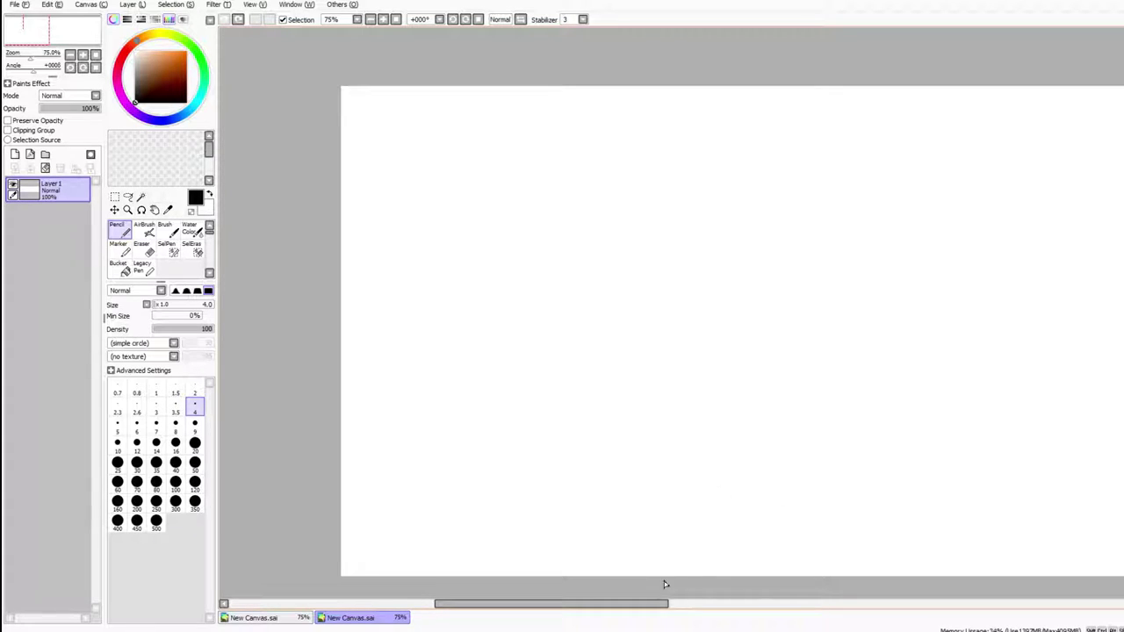
pyautogui.moveTo(650, 613); pyautogui.dragTo(673, 605)
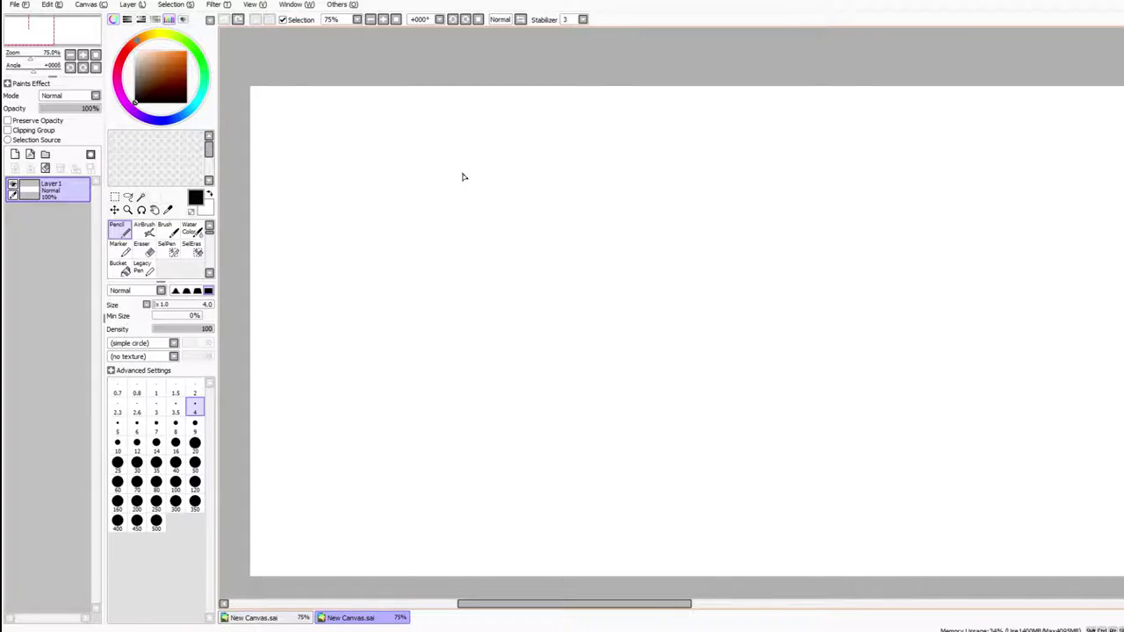
pyautogui.moveTo(454, 190)
pyautogui.mouseDown()
pyautogui.moveTo(473, 130)
pyautogui.moveTo(504, 126)
pyautogui.moveTo(583, 156)
pyautogui.moveTo(600, 184)
pyautogui.moveTo(588, 163)
pyautogui.moveTo(671, 160)
pyautogui.moveTo(678, 183)
pyautogui.moveTo(604, 189)
pyautogui.mouseUp()
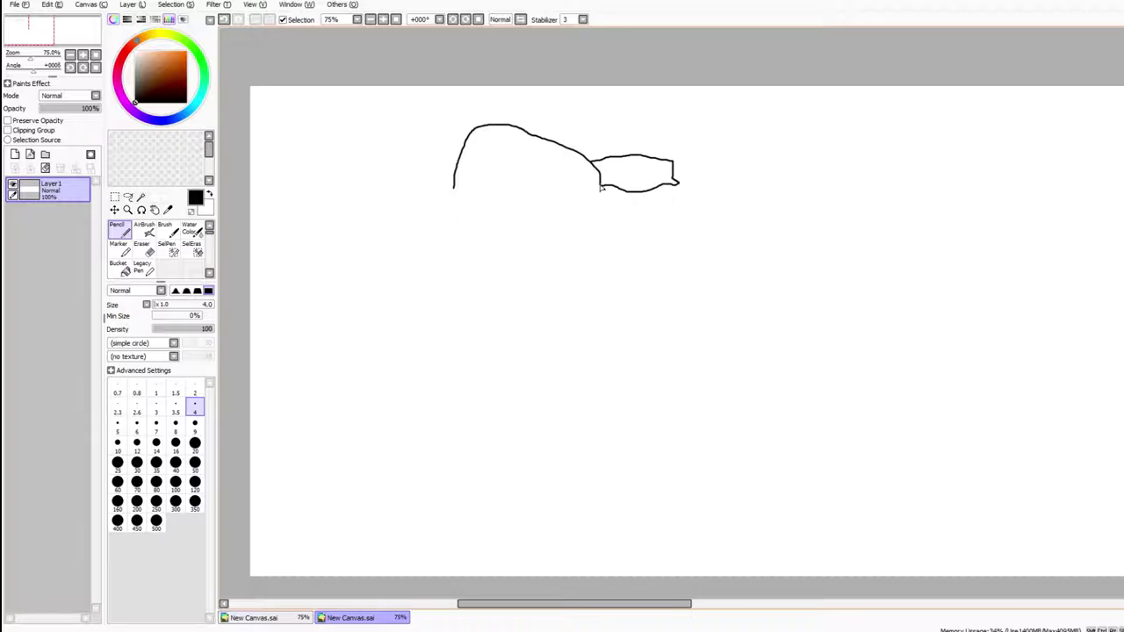
pyautogui.moveTo(457, 192); pyautogui.dragTo(602, 187)
pyautogui.moveTo(584, 183)
pyautogui.mouseDown()
pyautogui.moveTo(557, 171)
pyautogui.moveTo(553, 187)
pyautogui.moveTo(577, 175)
pyautogui.mouseUp()
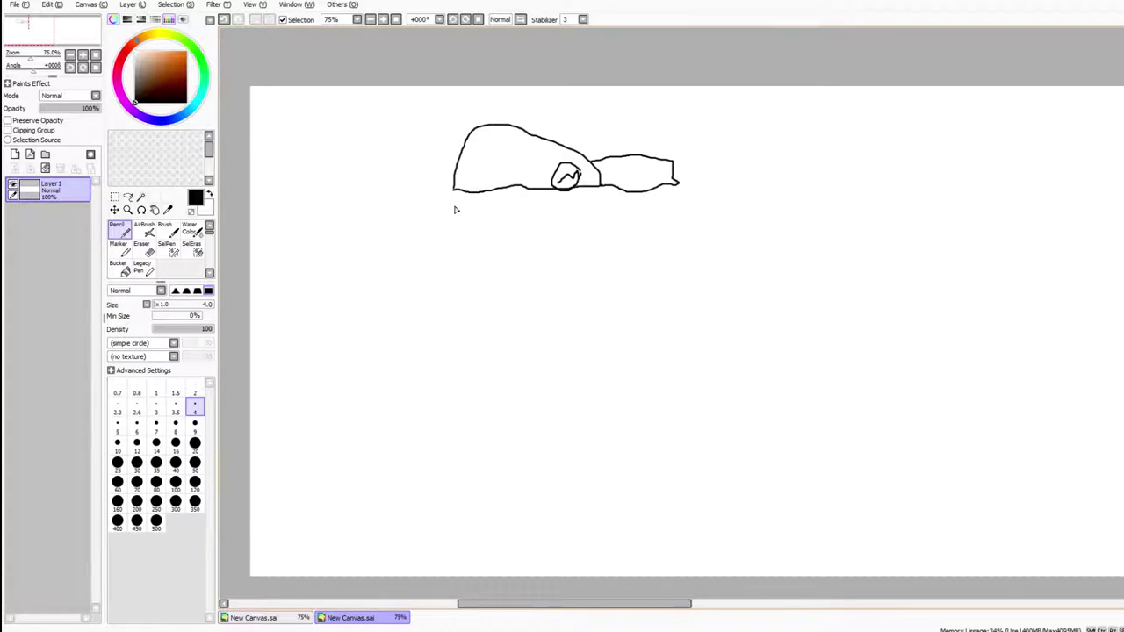
# Draw a wide oval head under the cap, with two eyes containing dot pupils and a jagged, fanged grin.
pyautogui.moveTo(488, 195)
pyautogui.mouseDown()
pyautogui.moveTo(449, 215)
pyautogui.moveTo(443, 250)
pyautogui.moveTo(503, 281)
pyautogui.moveTo(555, 284)
pyautogui.moveTo(613, 270)
pyautogui.moveTo(641, 243)
pyautogui.moveTo(646, 212)
pyautogui.moveTo(606, 191)
pyautogui.mouseUp()
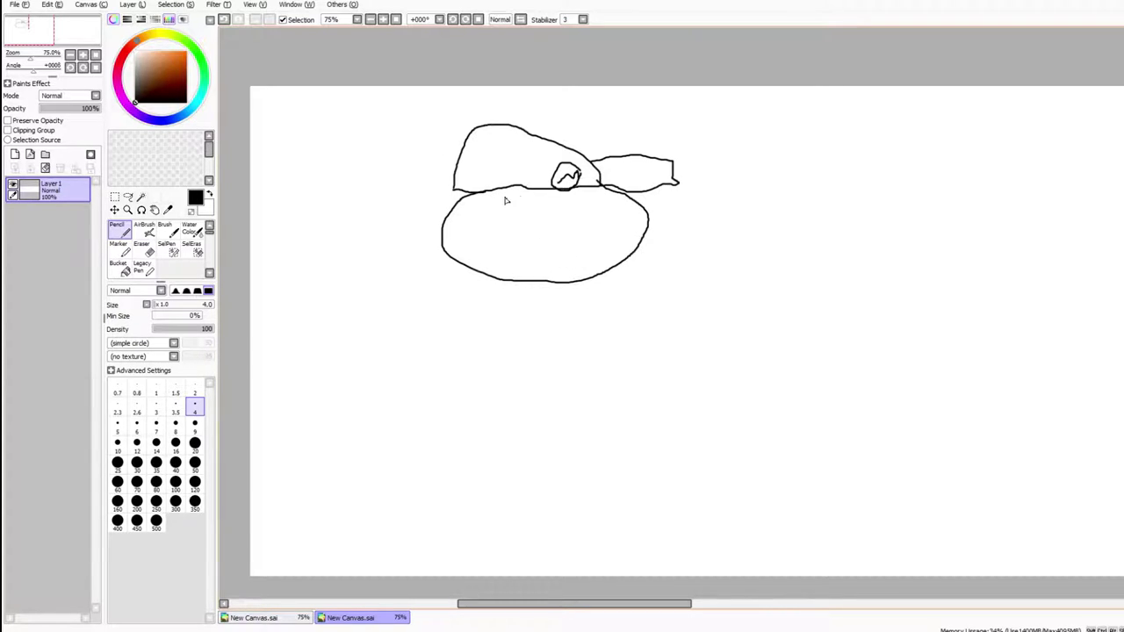
pyautogui.moveTo(496, 212)
pyautogui.mouseDown()
pyautogui.moveTo(527, 221)
pyautogui.moveTo(519, 204)
pyautogui.moveTo(500, 207)
pyautogui.mouseUp()
pyautogui.moveTo(593, 213)
pyautogui.mouseDown()
pyautogui.moveTo(579, 200)
pyautogui.moveTo(571, 218)
pyautogui.moveTo(590, 230)
pyautogui.moveTo(595, 211)
pyautogui.mouseUp()
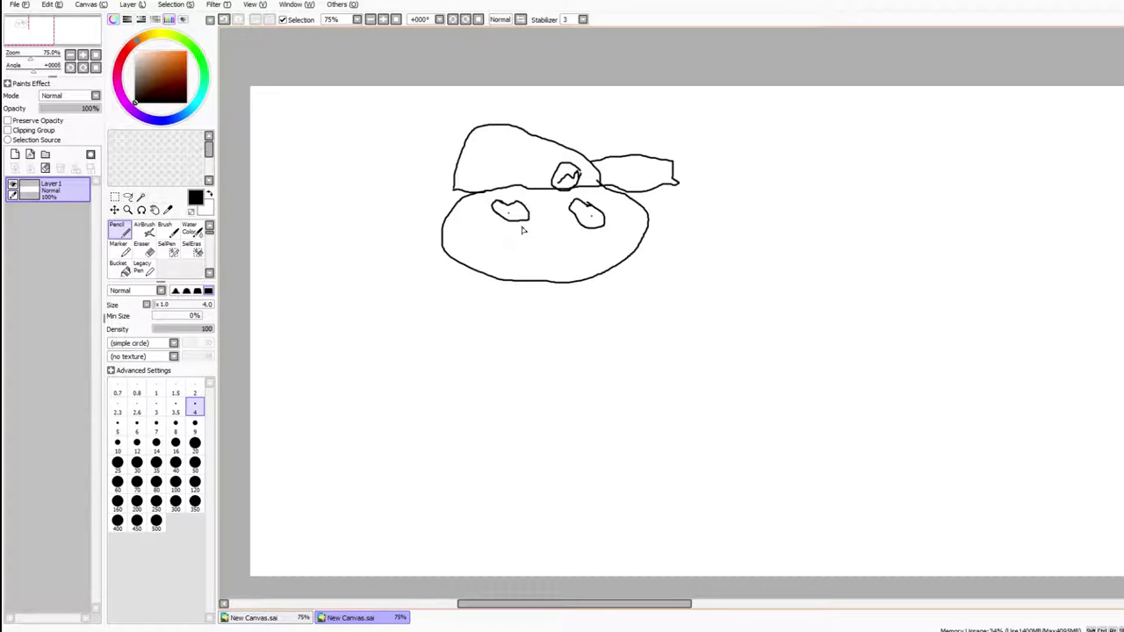
pyautogui.moveTo(500, 241)
pyautogui.mouseDown()
pyautogui.moveTo(601, 235)
pyautogui.moveTo(603, 252)
pyautogui.moveTo(572, 264)
pyautogui.moveTo(558, 256)
pyautogui.moveTo(546, 278)
pyautogui.moveTo(518, 257)
pyautogui.moveTo(490, 255)
pyautogui.moveTo(478, 233)
pyautogui.moveTo(496, 229)
pyautogui.moveTo(461, 254)
pyautogui.moveTo(478, 272)
pyautogui.moveTo(504, 274)
pyautogui.moveTo(457, 229)
pyautogui.mouseUp()
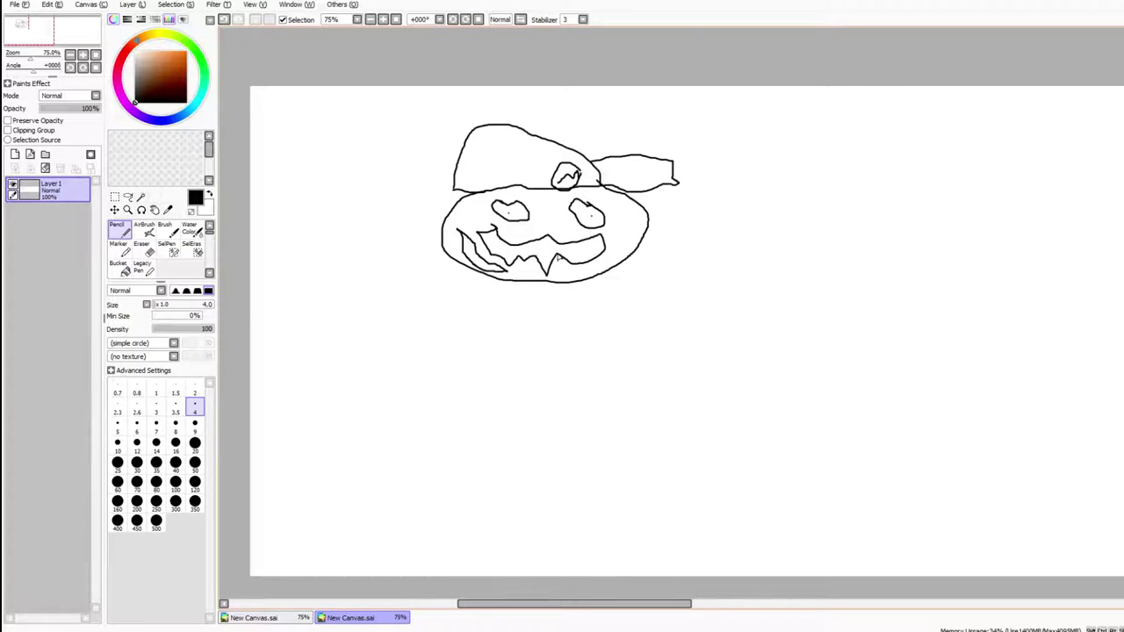
pyautogui.moveTo(570, 273)
pyautogui.mouseDown()
pyautogui.moveTo(542, 271)
pyautogui.moveTo(566, 284)
pyautogui.moveTo(560, 266)
pyautogui.mouseUp()
pyautogui.click(149, 255)
pyautogui.moveTo(553, 263); pyautogui.dragTo(546, 272)
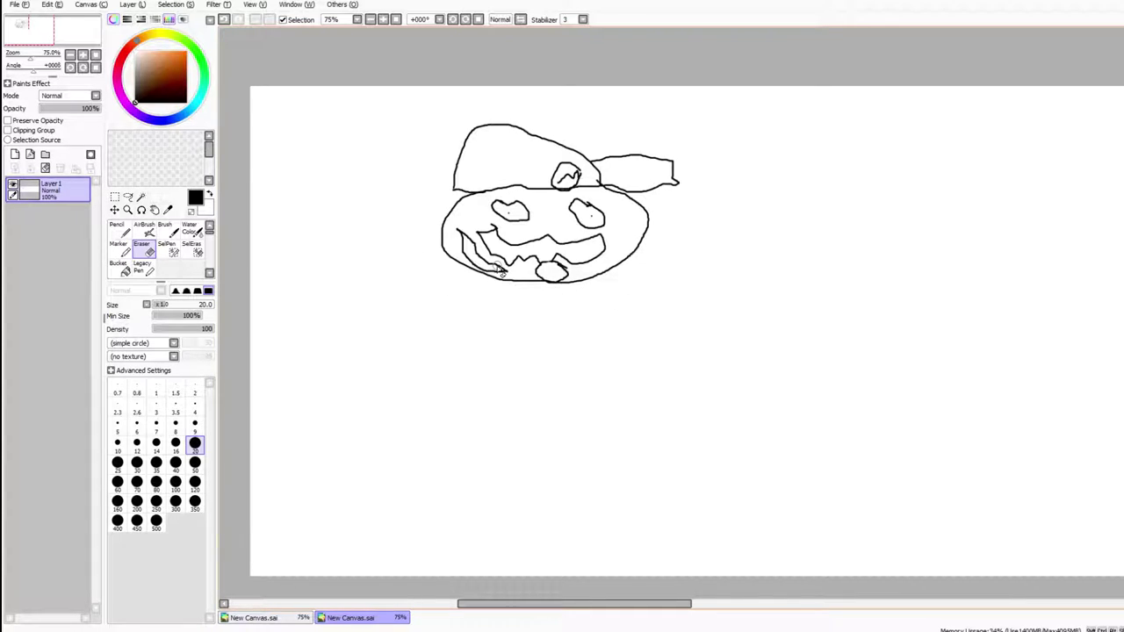
pyautogui.moveTo(509, 276); pyautogui.dragTo(518, 281)
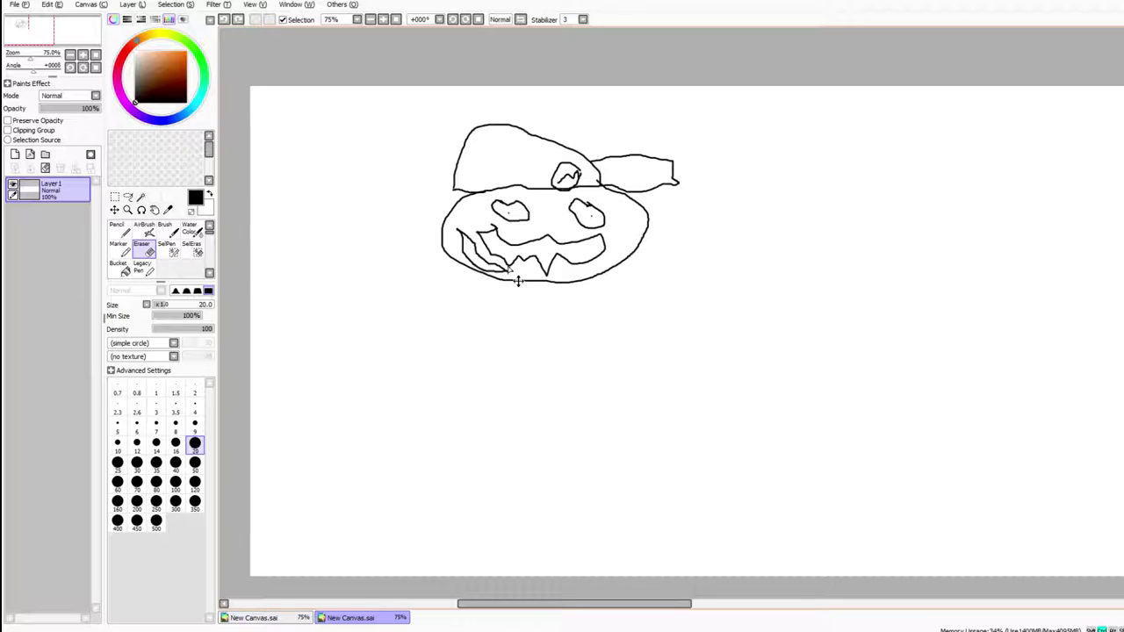
# Pencil in a rounded nose between the eyes and extra lines in the curved shape beside the mouth.
pyautogui.click(118, 229)
pyautogui.moveTo(565, 216)
pyautogui.mouseDown()
pyautogui.moveTo(528, 216)
pyautogui.moveTo(551, 244)
pyautogui.moveTo(569, 239)
pyautogui.moveTo(561, 221)
pyautogui.mouseUp()
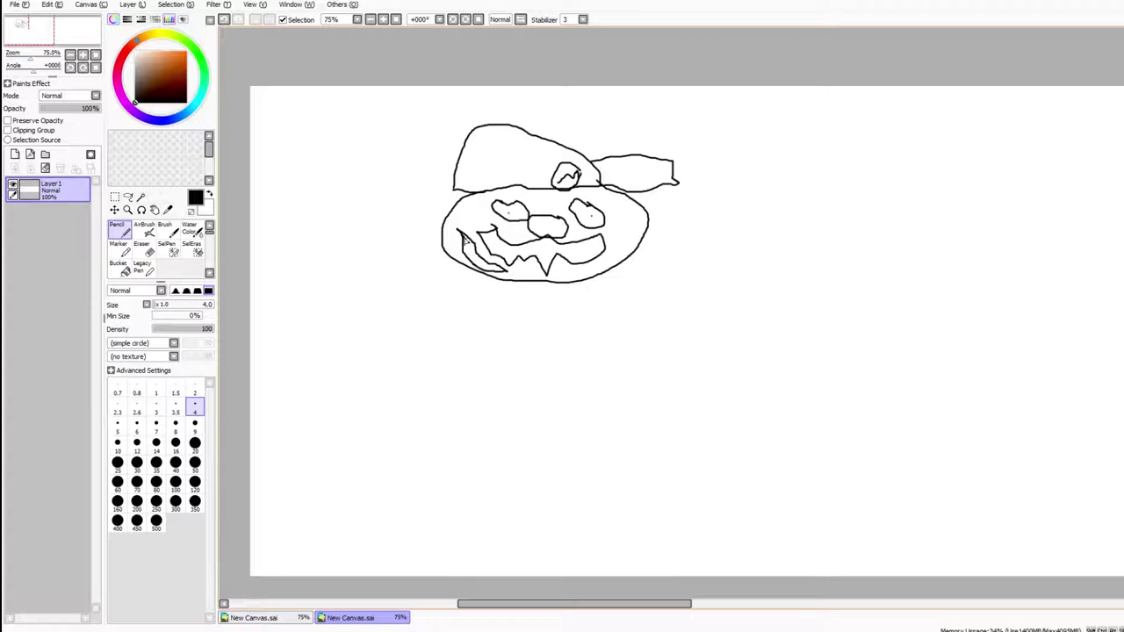
pyautogui.moveTo(480, 268); pyautogui.dragTo(502, 270)
# Draw a bent arm raised to the right of the head, with a fist, a muscle bulge and the torso's side line.
pyautogui.moveTo(632, 255)
pyautogui.mouseDown()
pyautogui.moveTo(714, 278)
pyautogui.moveTo(748, 256)
pyautogui.moveTo(755, 195)
pyautogui.moveTo(790, 204)
pyautogui.moveTo(782, 246)
pyautogui.moveTo(734, 310)
pyautogui.moveTo(662, 300)
pyautogui.moveTo(623, 276)
pyautogui.moveTo(634, 354)
pyautogui.mouseUp()
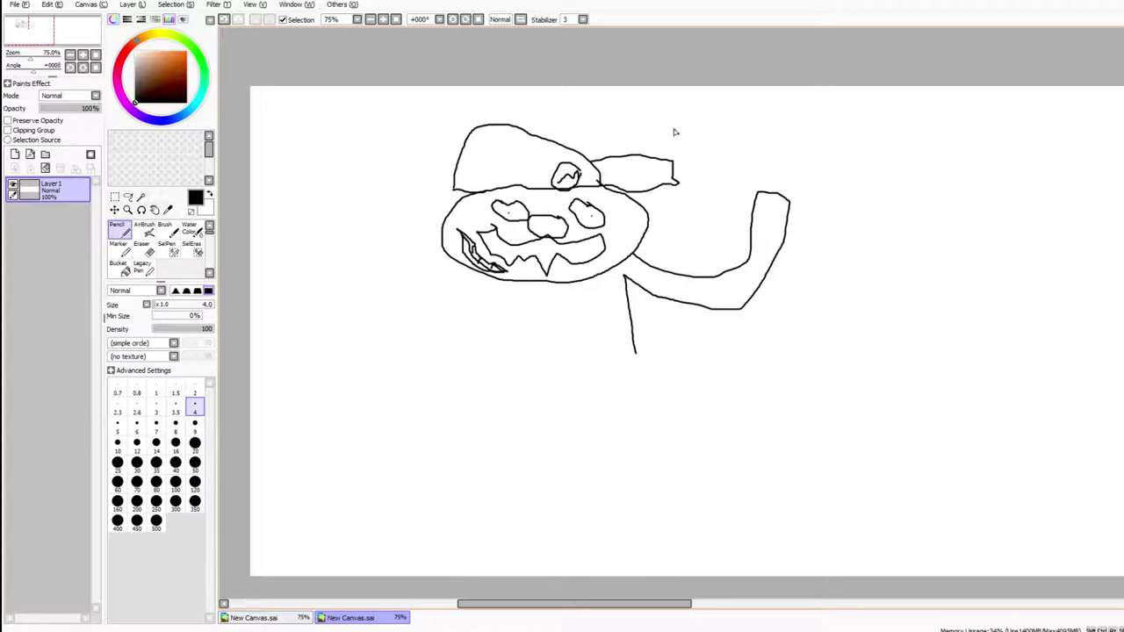
pyautogui.moveTo(756, 195)
pyautogui.mouseDown()
pyautogui.moveTo(760, 146)
pyautogui.moveTo(811, 181)
pyautogui.moveTo(787, 211)
pyautogui.mouseUp()
pyautogui.moveTo(664, 278)
pyautogui.mouseDown()
pyautogui.moveTo(694, 255)
pyautogui.moveTo(730, 274)
pyautogui.mouseUp()
pyautogui.moveTo(728, 266); pyautogui.dragTo(743, 273)
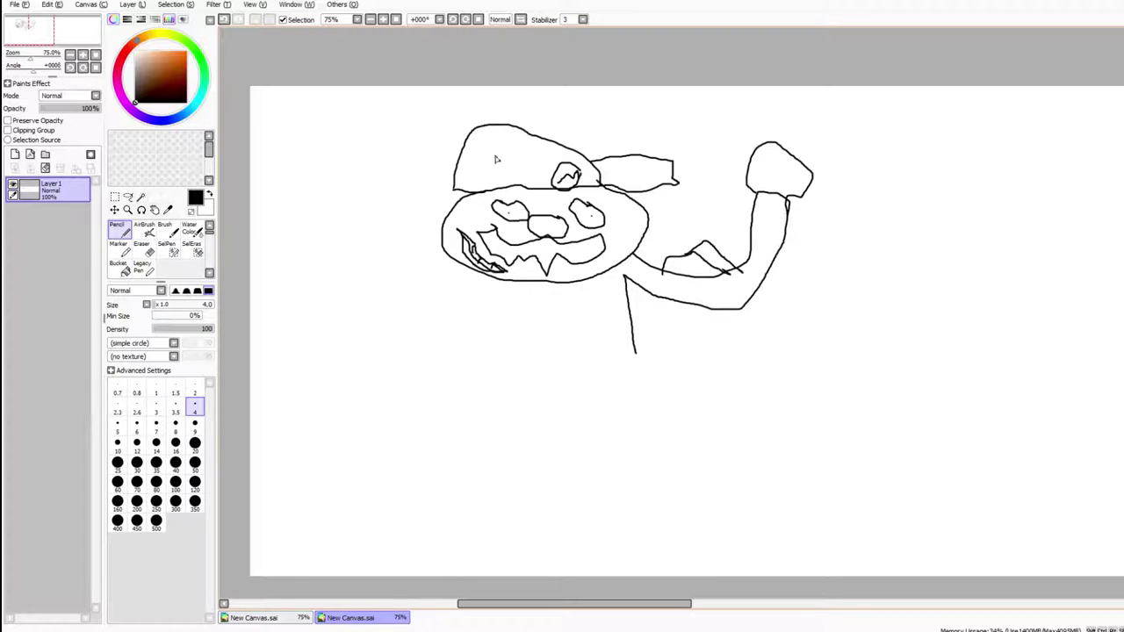
# Draw the two outlines of the arm to the left of the head and erase the lower line's end near the chin.
pyautogui.moveTo(465, 269)
pyautogui.mouseDown()
pyautogui.moveTo(429, 274)
pyautogui.moveTo(337, 212)
pyautogui.mouseUp()
pyautogui.moveTo(493, 278)
pyautogui.mouseDown()
pyautogui.moveTo(400, 303)
pyautogui.moveTo(335, 274)
pyautogui.mouseUp()
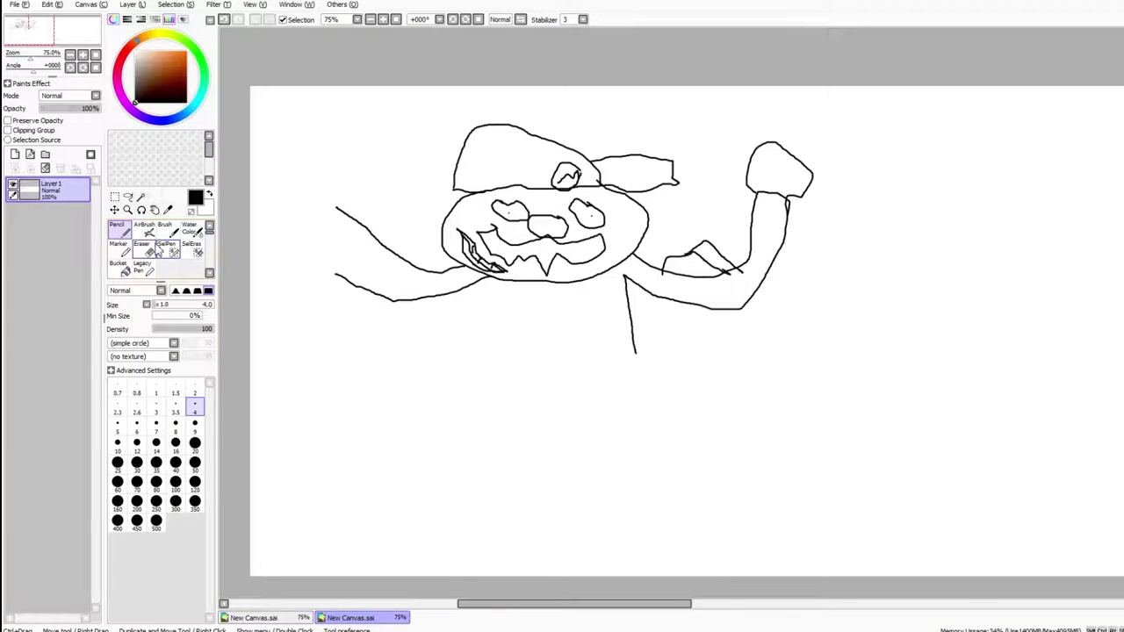
pyautogui.click(141, 249)
pyautogui.moveTo(466, 295)
pyautogui.mouseDown()
pyautogui.moveTo(469, 284)
pyautogui.moveTo(489, 288)
pyautogui.mouseUp()
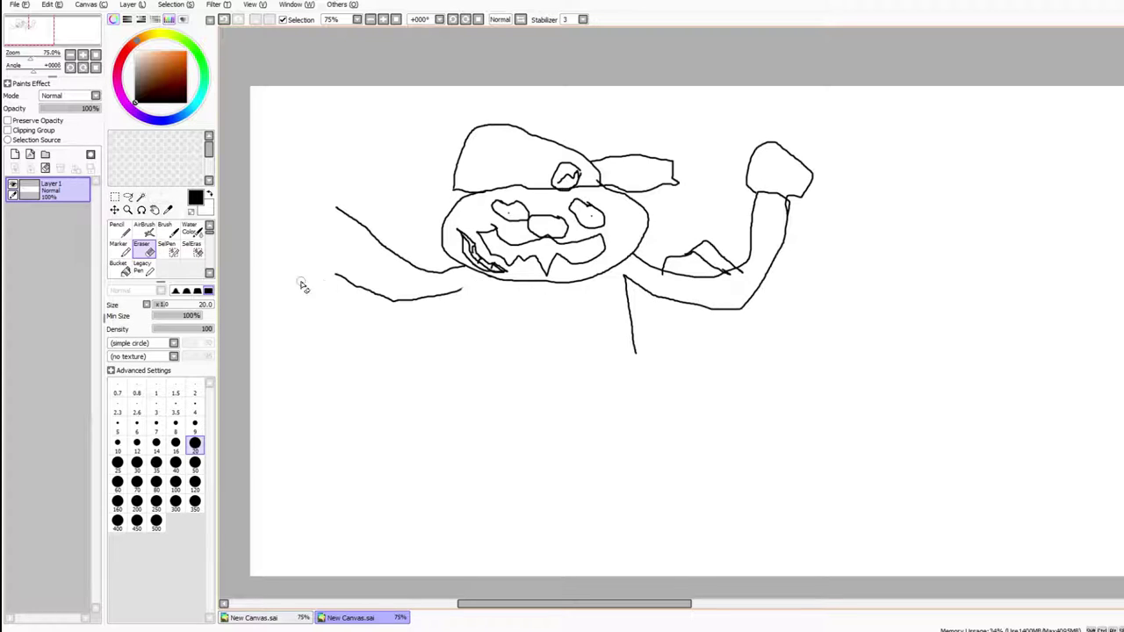
# Pencil an elongated hand at the end of the left arm and a round fireball with jagged flames above it.
pyautogui.click(119, 229)
pyautogui.moveTo(337, 280)
pyautogui.mouseDown()
pyautogui.moveTo(330, 210)
pyautogui.moveTo(341, 214)
pyautogui.moveTo(331, 185)
pyautogui.moveTo(308, 180)
pyautogui.moveTo(281, 239)
pyautogui.moveTo(286, 291)
pyautogui.moveTo(323, 297)
pyautogui.moveTo(337, 277)
pyautogui.mouseUp()
pyautogui.moveTo(358, 141)
pyautogui.mouseDown()
pyautogui.moveTo(333, 126)
pyautogui.moveTo(305, 133)
pyautogui.moveTo(297, 151)
pyautogui.moveTo(324, 181)
pyautogui.moveTo(344, 178)
pyautogui.moveTo(357, 146)
pyautogui.mouseUp()
pyautogui.moveTo(307, 120)
pyautogui.mouseDown()
pyautogui.moveTo(280, 171)
pyautogui.moveTo(301, 185)
pyautogui.moveTo(410, 164)
pyautogui.moveTo(403, 150)
pyautogui.moveTo(423, 132)
pyautogui.moveTo(418, 94)
pyautogui.moveTo(330, 84)
pyautogui.moveTo(357, 94)
pyautogui.moveTo(336, 112)
pyautogui.moveTo(297, 123)
pyautogui.mouseUp()
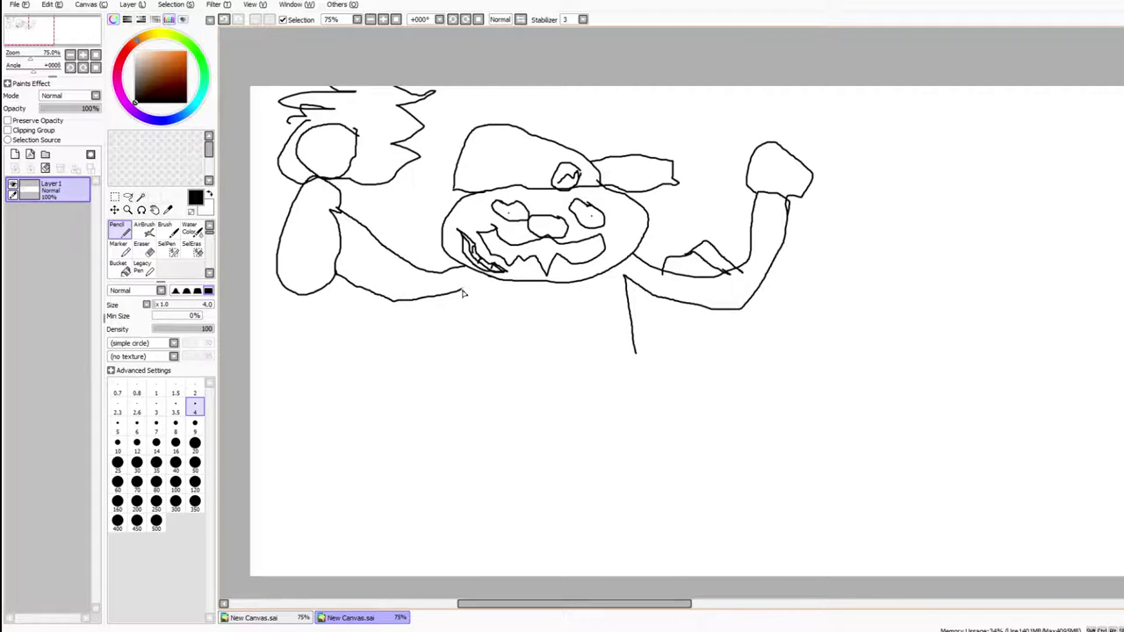
# Draw the torso in overalls with two straps, a bib edge and round buttons, and add a muscle bulge to the left arm.
pyautogui.moveTo(463, 293); pyautogui.dragTo(464, 363)
pyautogui.moveTo(484, 277); pyautogui.dragTo(492, 323)
pyautogui.moveTo(605, 274)
pyautogui.mouseDown()
pyautogui.moveTo(609, 308)
pyautogui.moveTo(592, 309)
pyautogui.mouseUp()
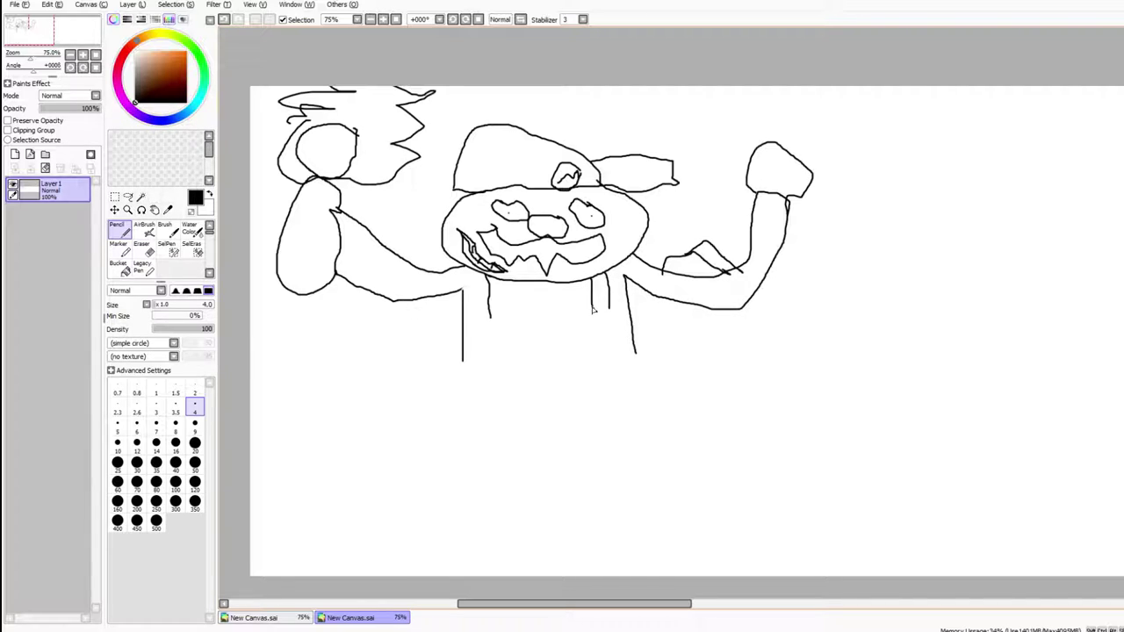
pyautogui.moveTo(515, 286)
pyautogui.mouseDown()
pyautogui.moveTo(526, 321)
pyautogui.moveTo(594, 313)
pyautogui.mouseUp()
pyautogui.moveTo(619, 313); pyautogui.dragTo(631, 317)
pyautogui.moveTo(490, 323)
pyautogui.mouseDown()
pyautogui.moveTo(465, 326)
pyautogui.moveTo(499, 312)
pyautogui.moveTo(492, 332)
pyautogui.moveTo(511, 332)
pyautogui.moveTo(507, 320)
pyautogui.mouseUp()
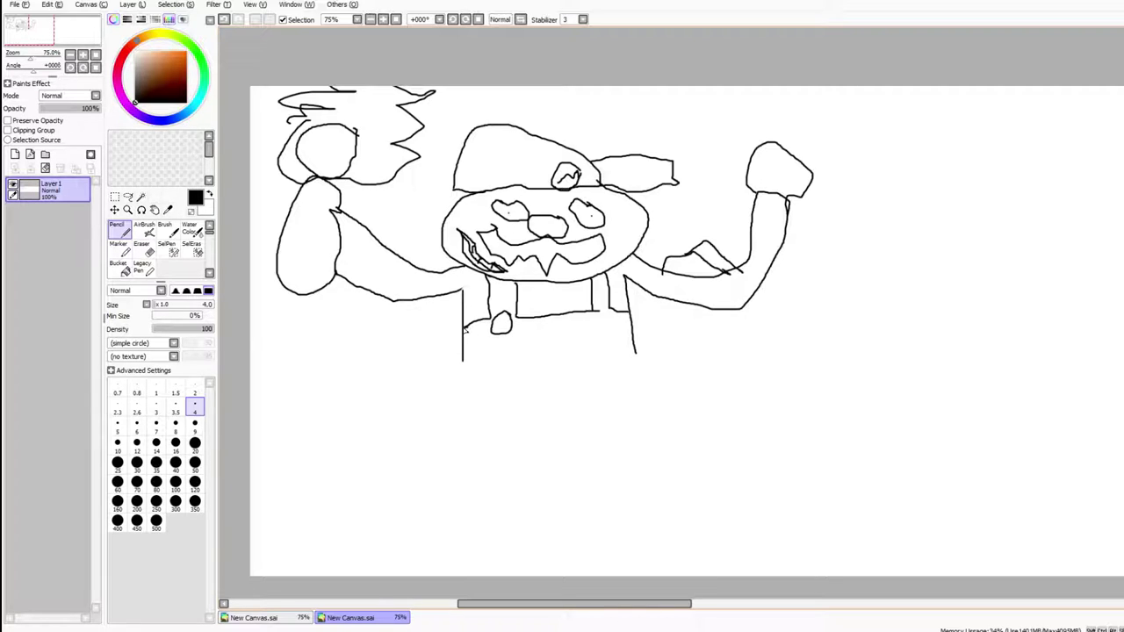
pyautogui.moveTo(610, 314)
pyautogui.mouseDown()
pyautogui.moveTo(599, 309)
pyautogui.moveTo(603, 333)
pyautogui.moveTo(608, 321)
pyautogui.mouseUp()
pyautogui.moveTo(464, 364)
pyautogui.mouseDown()
pyautogui.moveTo(502, 389)
pyautogui.moveTo(630, 376)
pyautogui.moveTo(640, 356)
pyautogui.mouseUp()
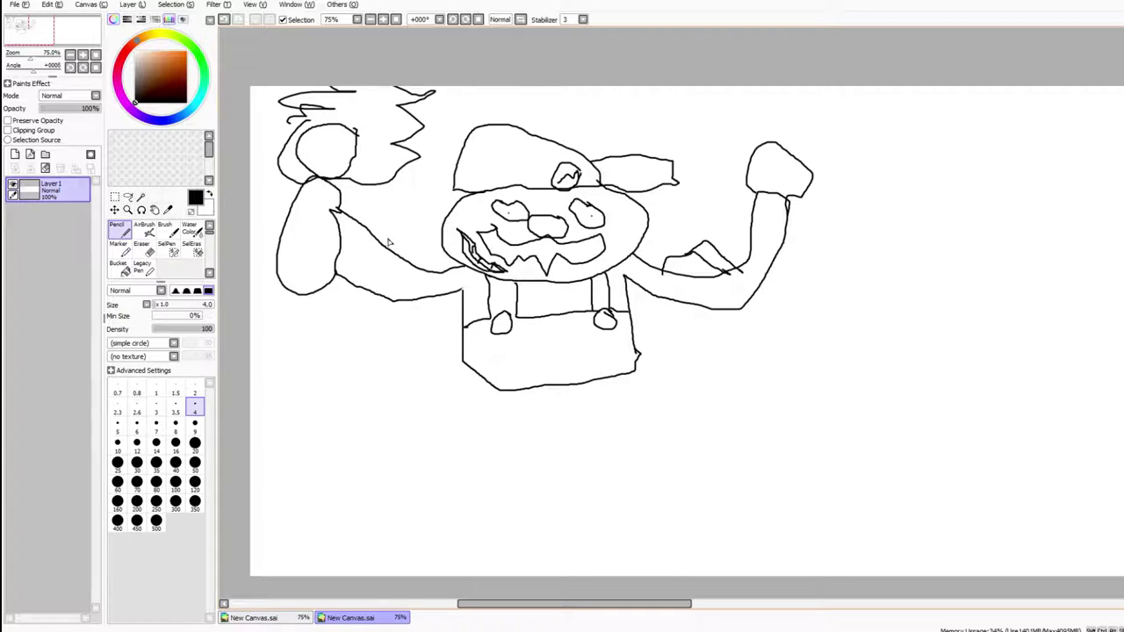
pyautogui.moveTo(384, 244)
pyautogui.mouseDown()
pyautogui.moveTo(424, 273)
pyautogui.moveTo(409, 230)
pyautogui.moveTo(446, 272)
pyautogui.mouseUp()
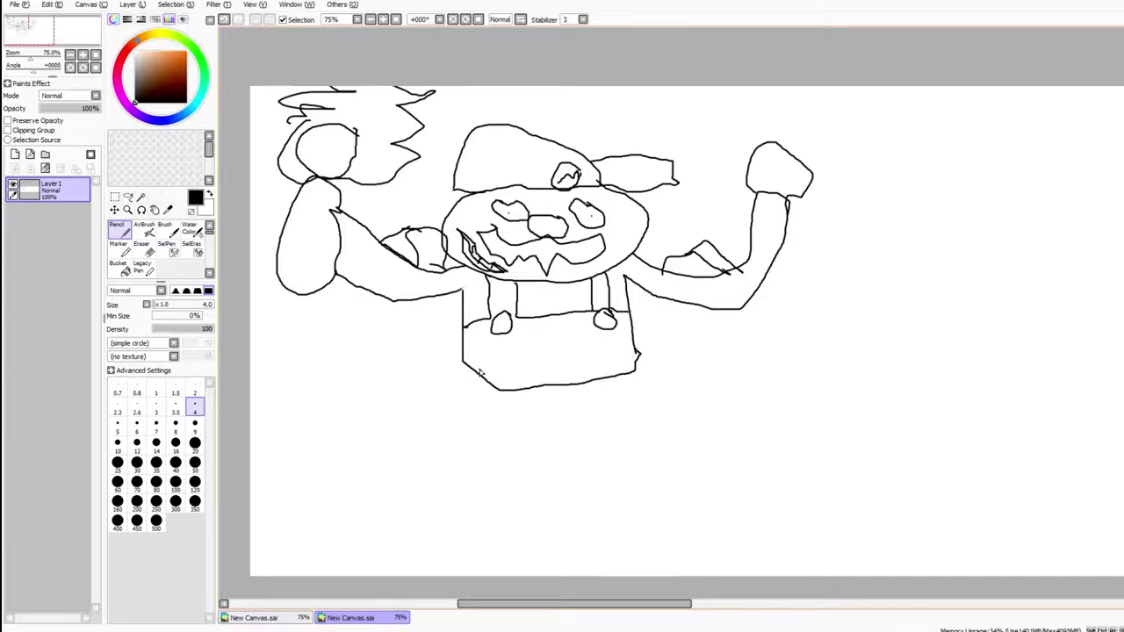
# Draw a short standing leg and a large leg stretched out to the right, each with a rounded shoe.
pyautogui.moveTo(464, 375)
pyautogui.mouseDown()
pyautogui.moveTo(444, 437)
pyautogui.moveTo(449, 465)
pyautogui.moveTo(504, 414)
pyautogui.moveTo(511, 388)
pyautogui.mouseUp()
pyautogui.moveTo(602, 379)
pyautogui.mouseDown()
pyautogui.moveTo(603, 445)
pyautogui.moveTo(704, 464)
pyautogui.moveTo(810, 424)
pyautogui.moveTo(777, 372)
pyautogui.moveTo(620, 376)
pyautogui.mouseUp()
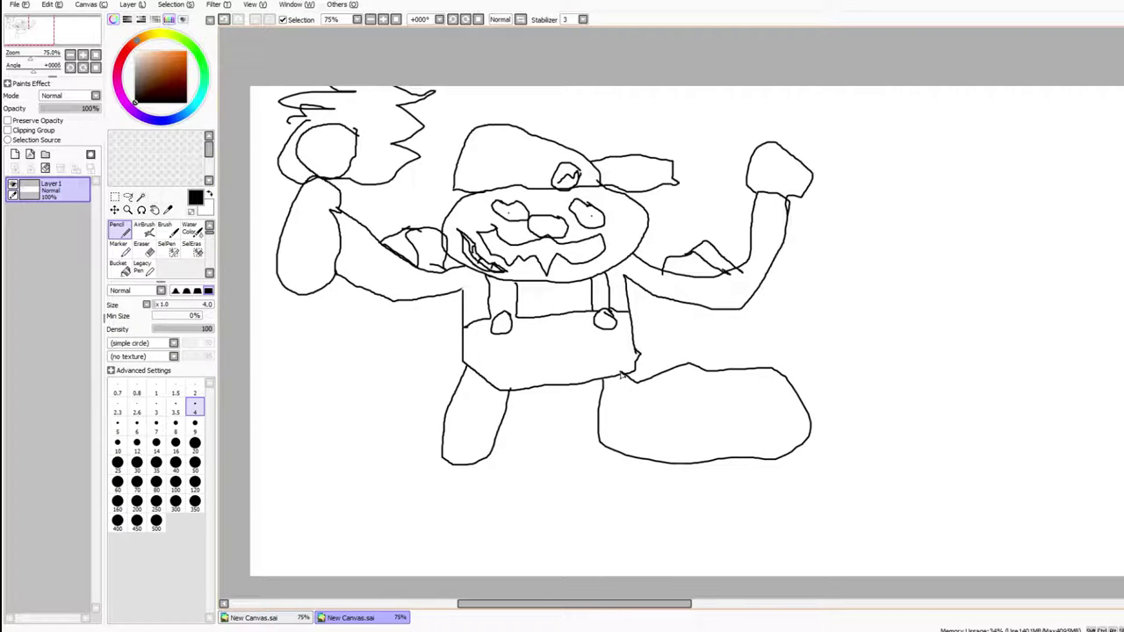
pyautogui.moveTo(784, 376)
pyautogui.mouseDown()
pyautogui.moveTo(851, 369)
pyautogui.moveTo(871, 468)
pyautogui.moveTo(859, 499)
pyautogui.moveTo(824, 490)
pyautogui.moveTo(807, 445)
pyautogui.mouseUp()
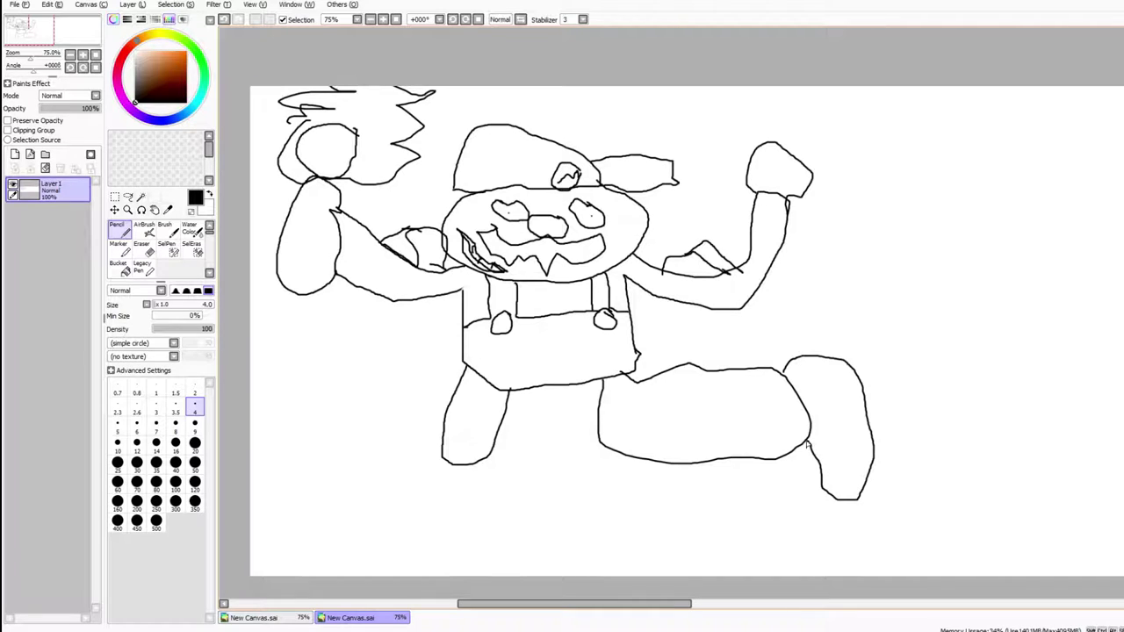
pyautogui.moveTo(444, 458)
pyautogui.mouseDown()
pyautogui.moveTo(413, 506)
pyautogui.moveTo(465, 527)
pyautogui.moveTo(543, 524)
pyautogui.moveTo(546, 492)
pyautogui.moveTo(494, 458)
pyautogui.mouseUp()
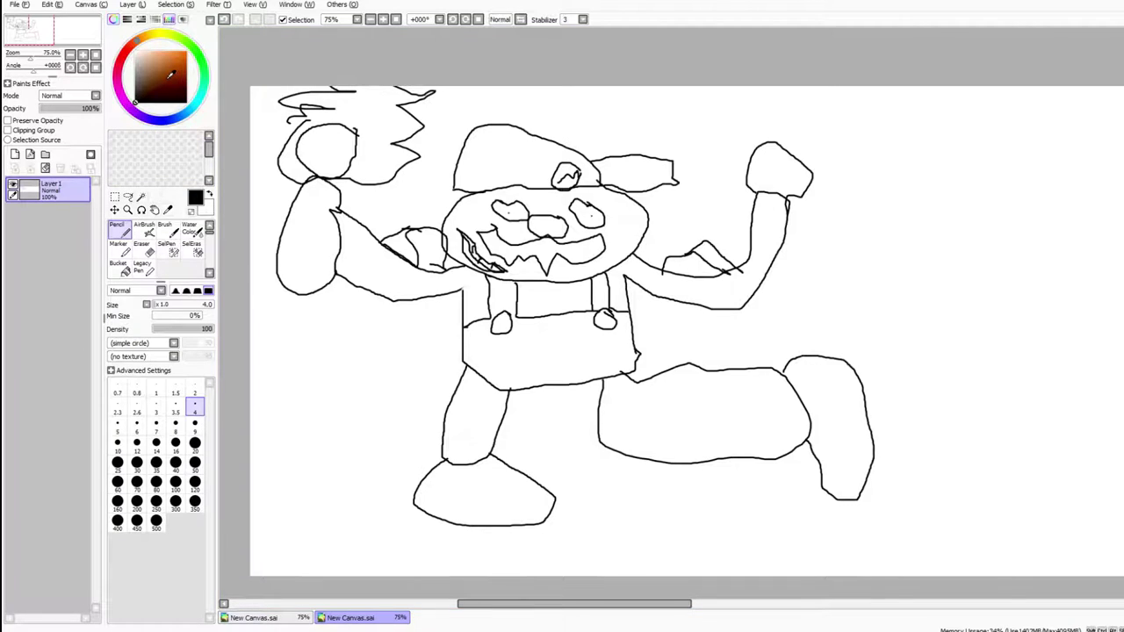
# Choose a crimson red and bucket-fill the cap's crown and brim.
pyautogui.moveTo(141, 40); pyautogui.dragTo(123, 57)
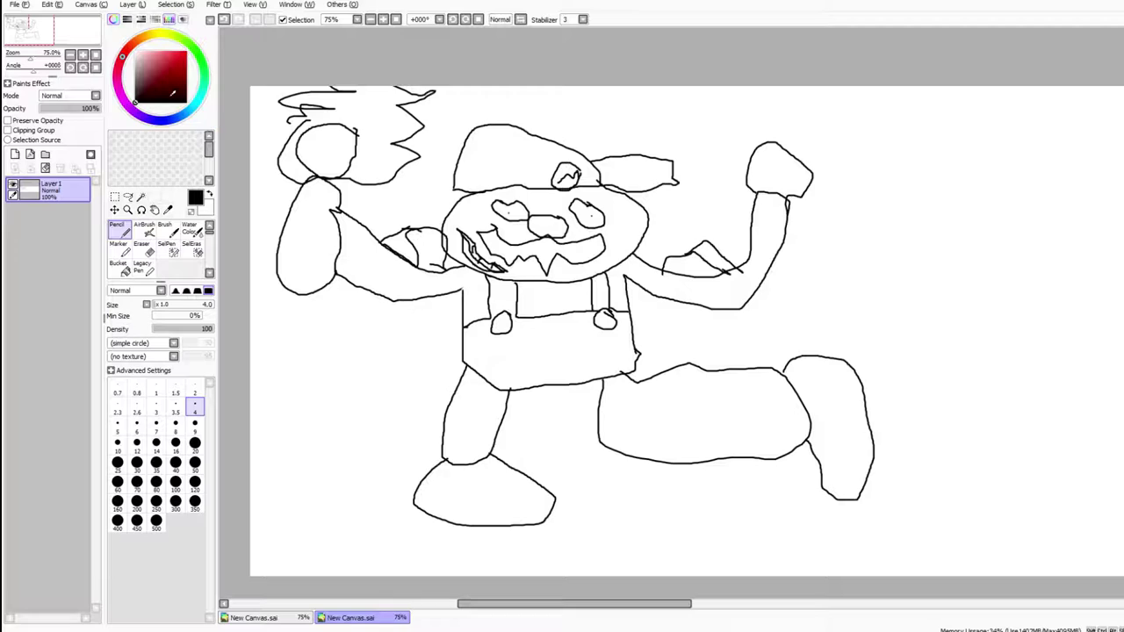
pyautogui.moveTo(122, 56)
pyautogui.mouseDown()
pyautogui.moveTo(117, 76)
pyautogui.moveTo(199, 58)
pyautogui.mouseUp()
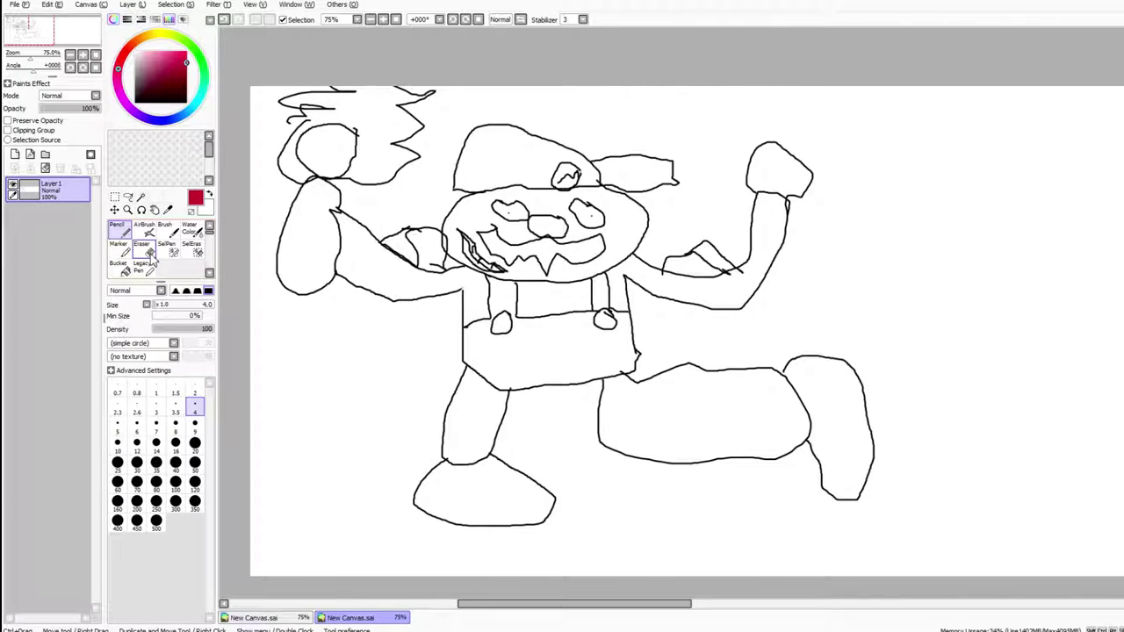
pyautogui.click(125, 272)
pyautogui.click(506, 163)
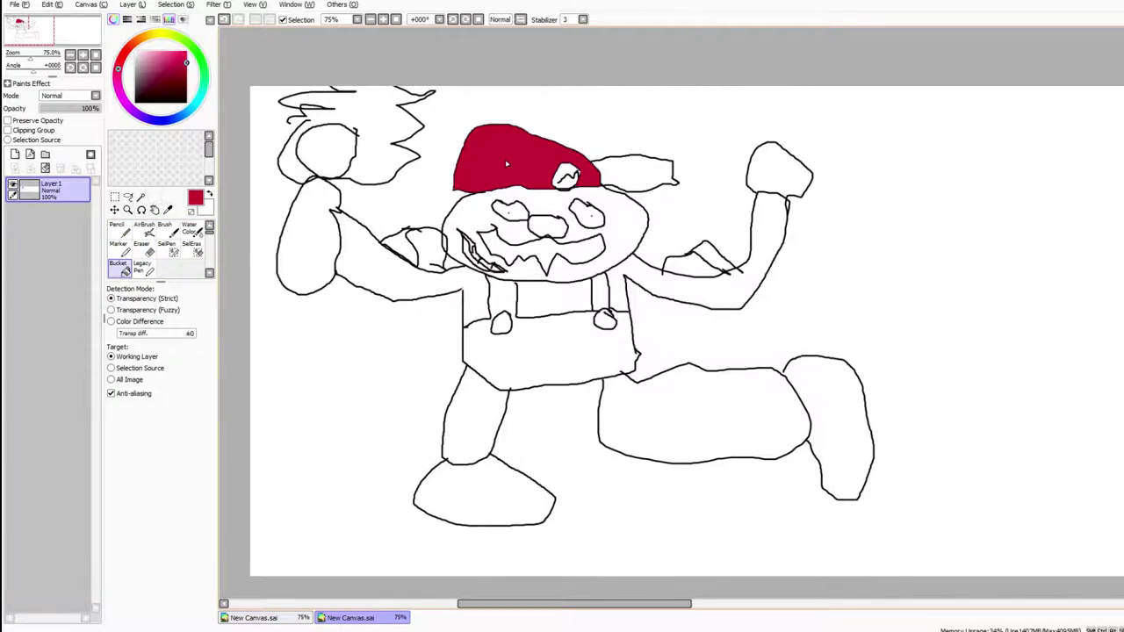
pyautogui.click(618, 169)
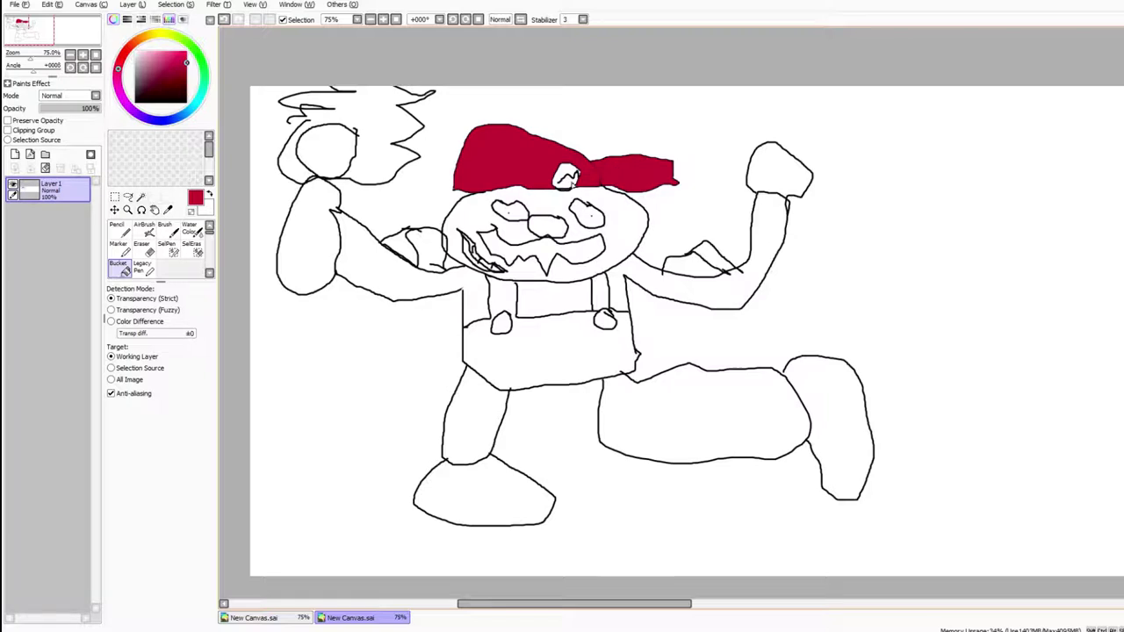
# Fill the shirt, both sleeves and the muscle bulges on the arms with the same crimson red.
pyautogui.click(542, 306)
pyautogui.click(485, 301)
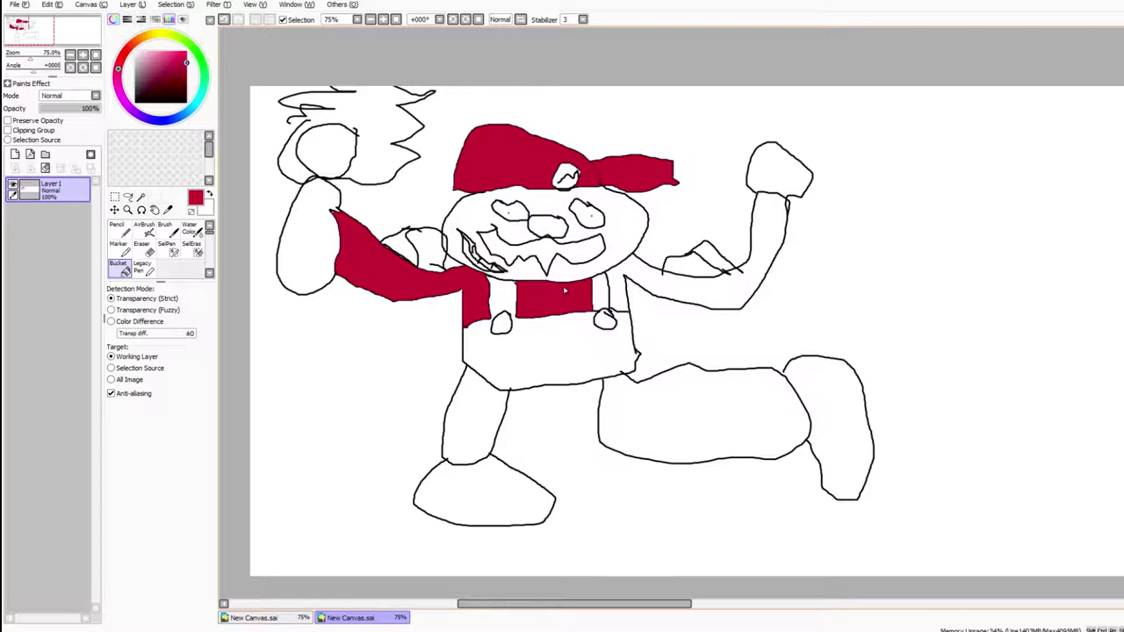
pyautogui.click(625, 300)
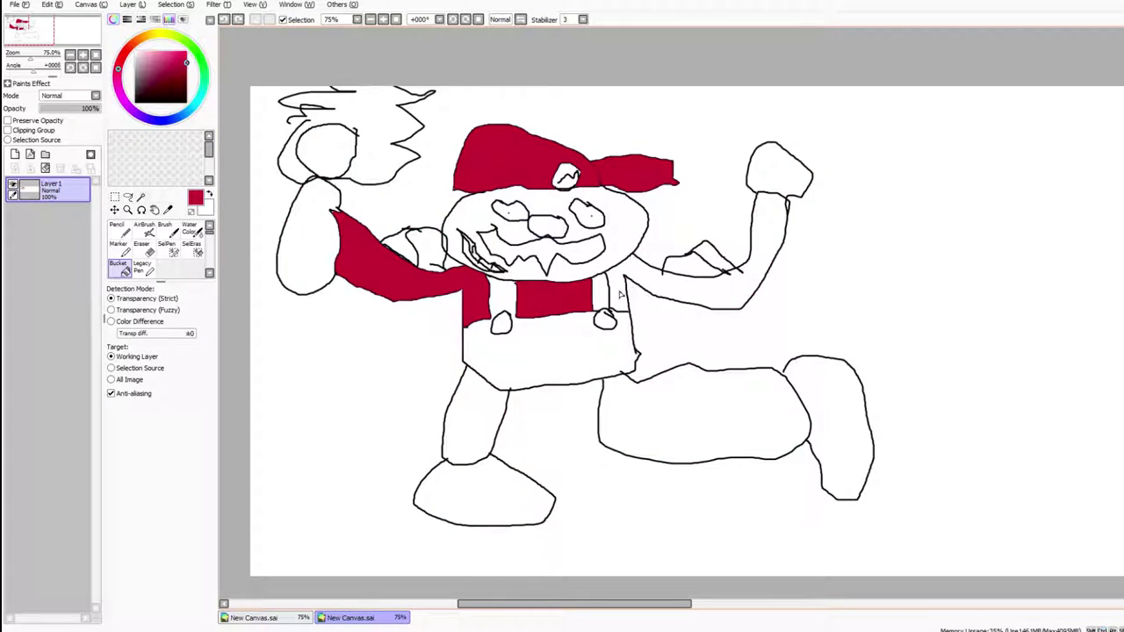
pyautogui.click(620, 295)
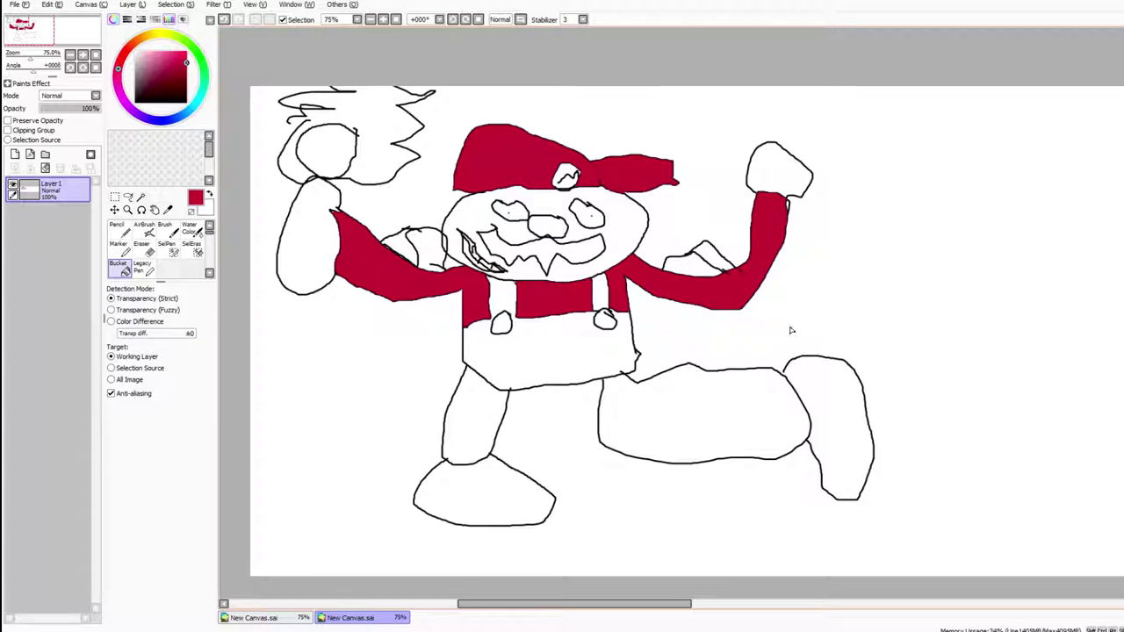
pyautogui.click(707, 272)
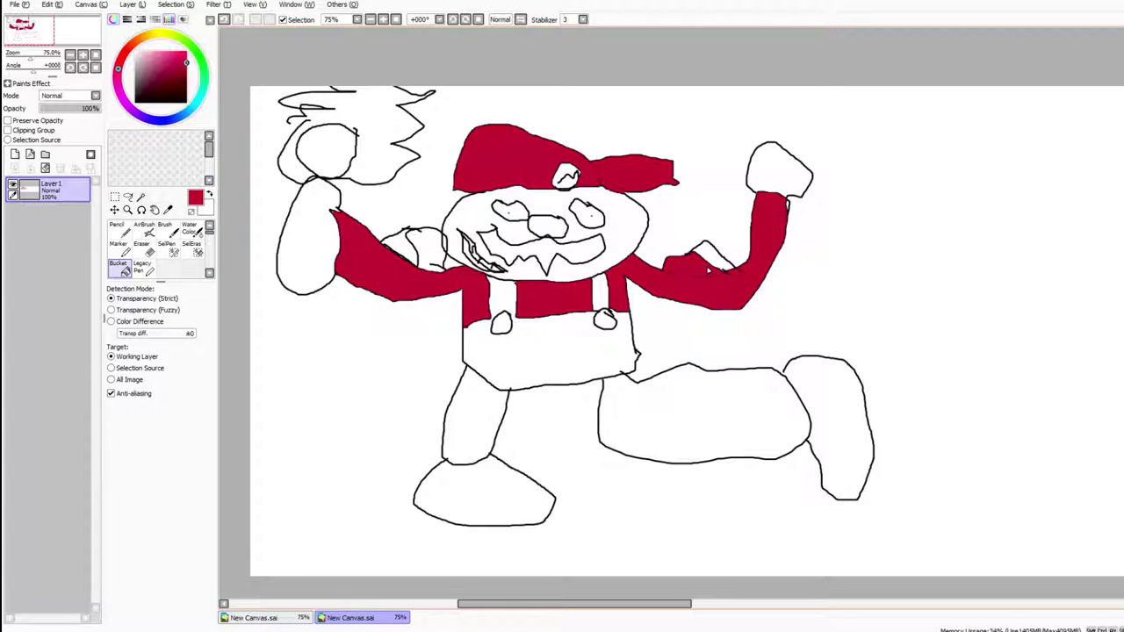
pyautogui.click(713, 262)
pyautogui.click(434, 251)
pyautogui.click(403, 247)
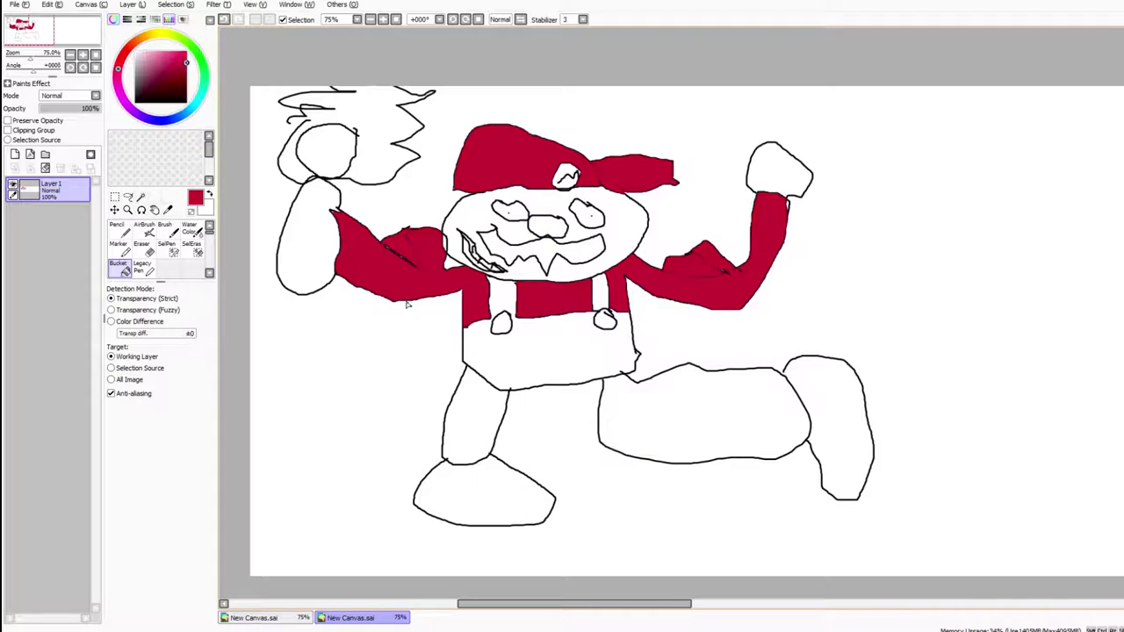
# Choose a bright yellow and bucket-fill both round overall buttons.
pyautogui.click(160, 35)
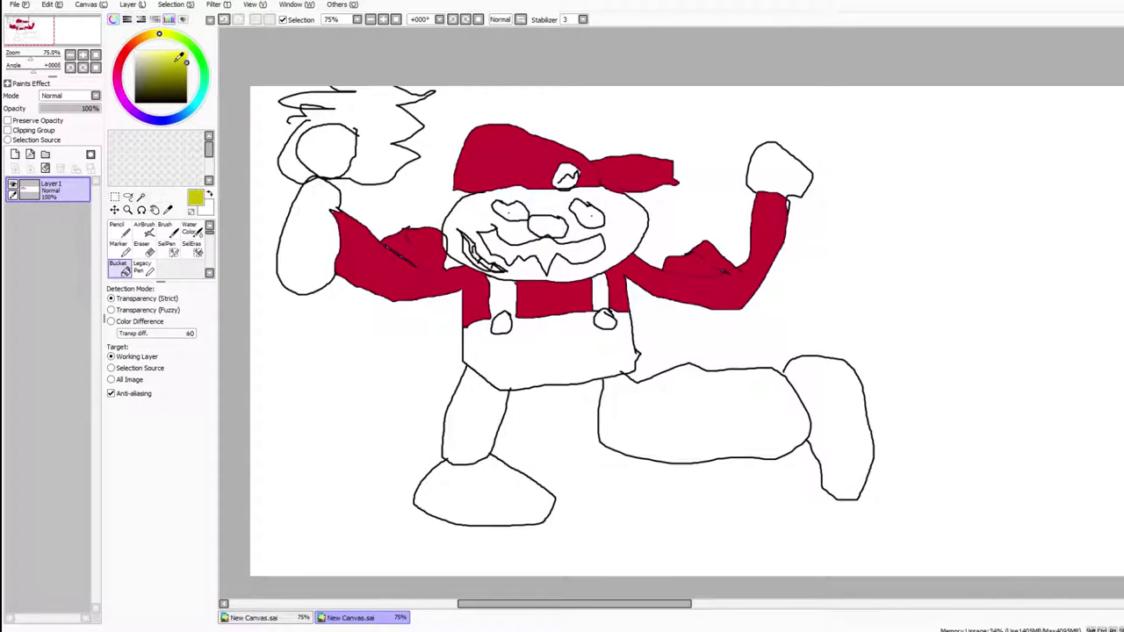
pyautogui.moveTo(162, 36); pyautogui.dragTo(156, 38)
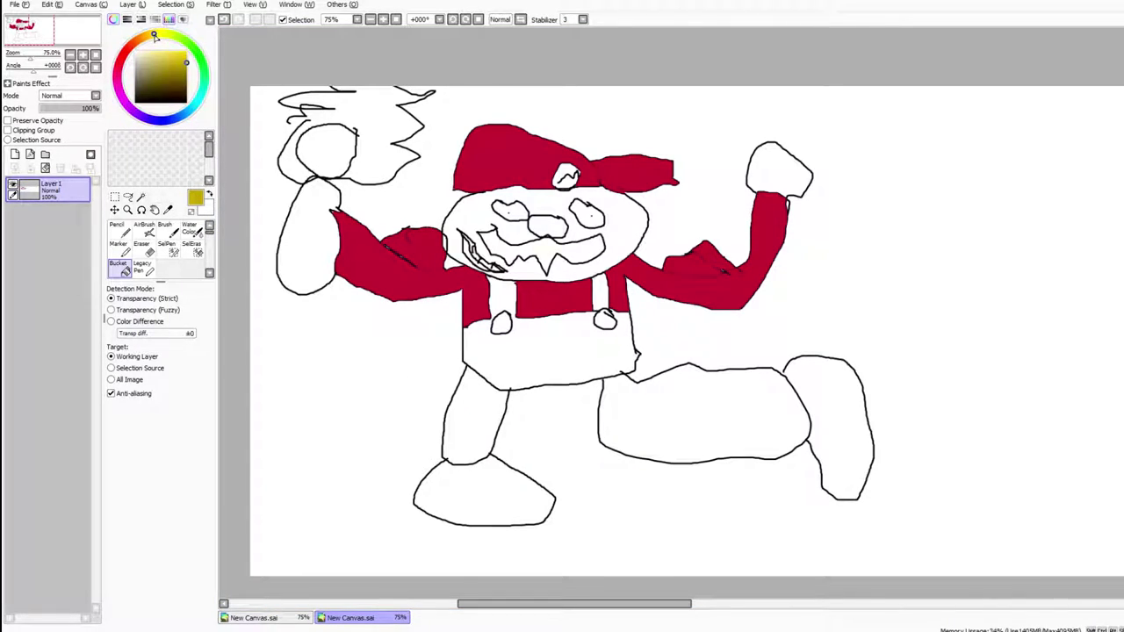
pyautogui.click(188, 48)
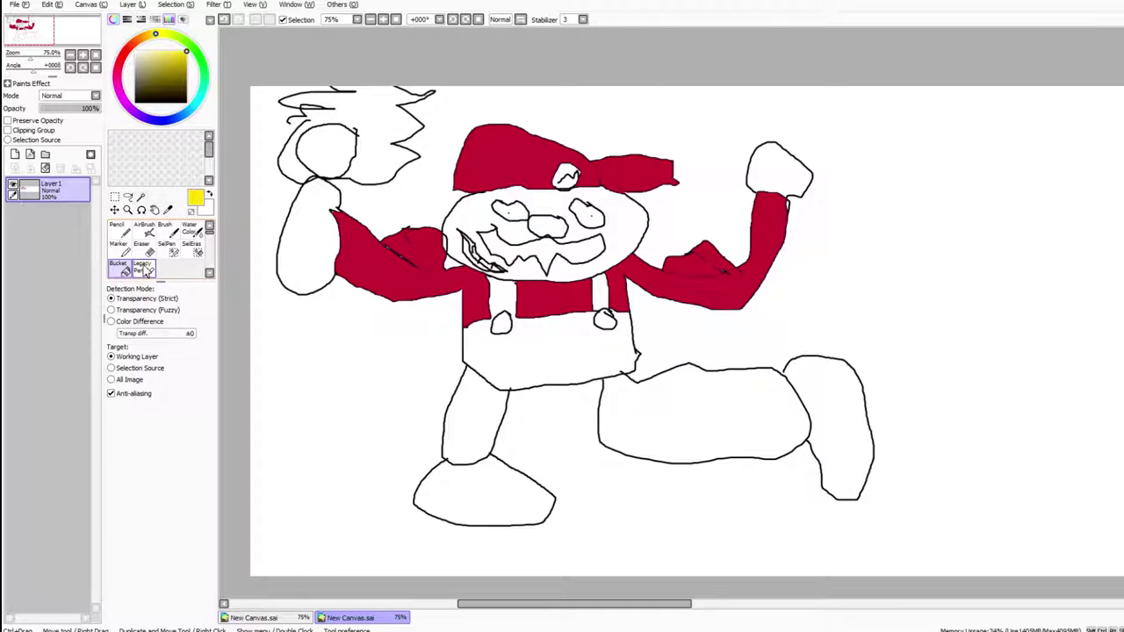
pyautogui.click(501, 323)
pyautogui.click(606, 320)
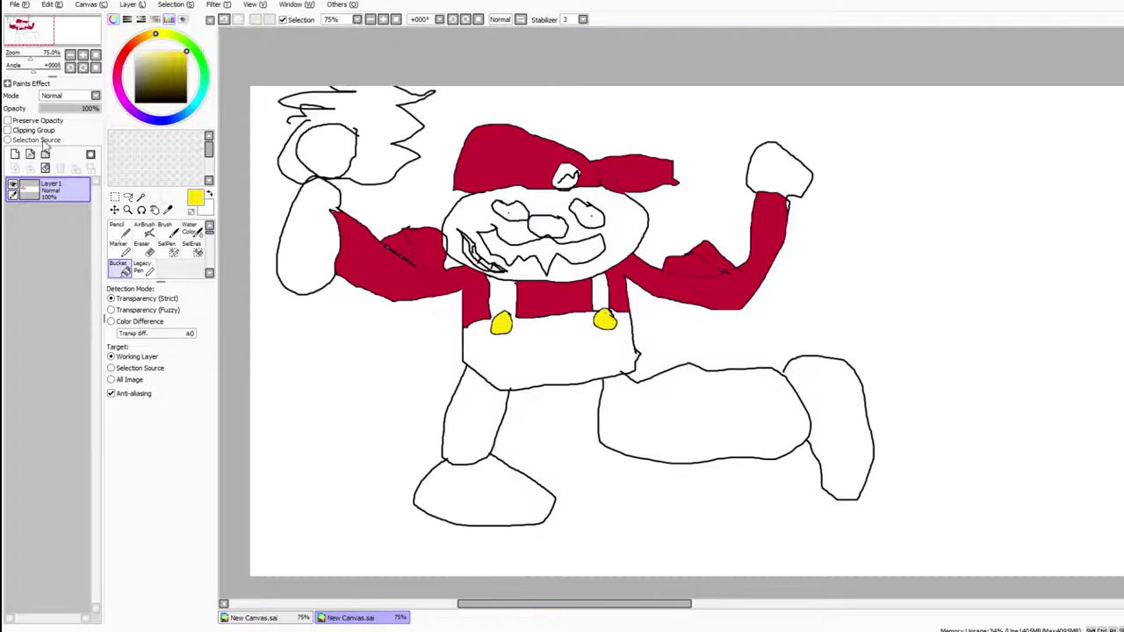
# Choose a light purple and bucket-fill the overalls' bib and both shoulder straps.
pyautogui.click(154, 121)
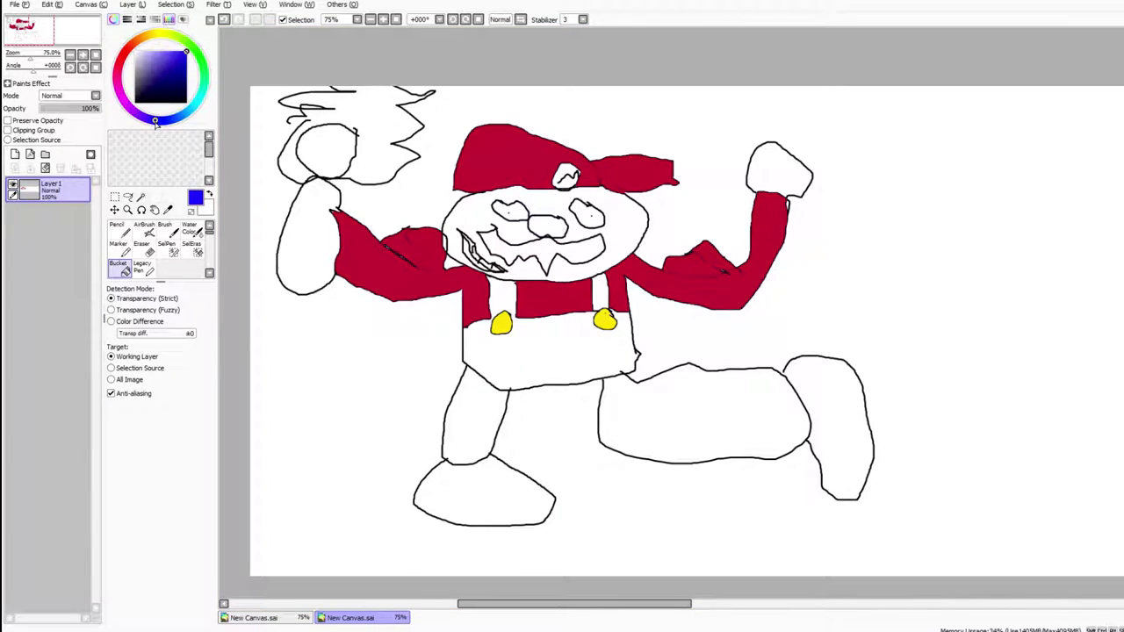
pyautogui.click(147, 117)
pyautogui.moveTo(187, 50); pyautogui.dragTo(164, 52)
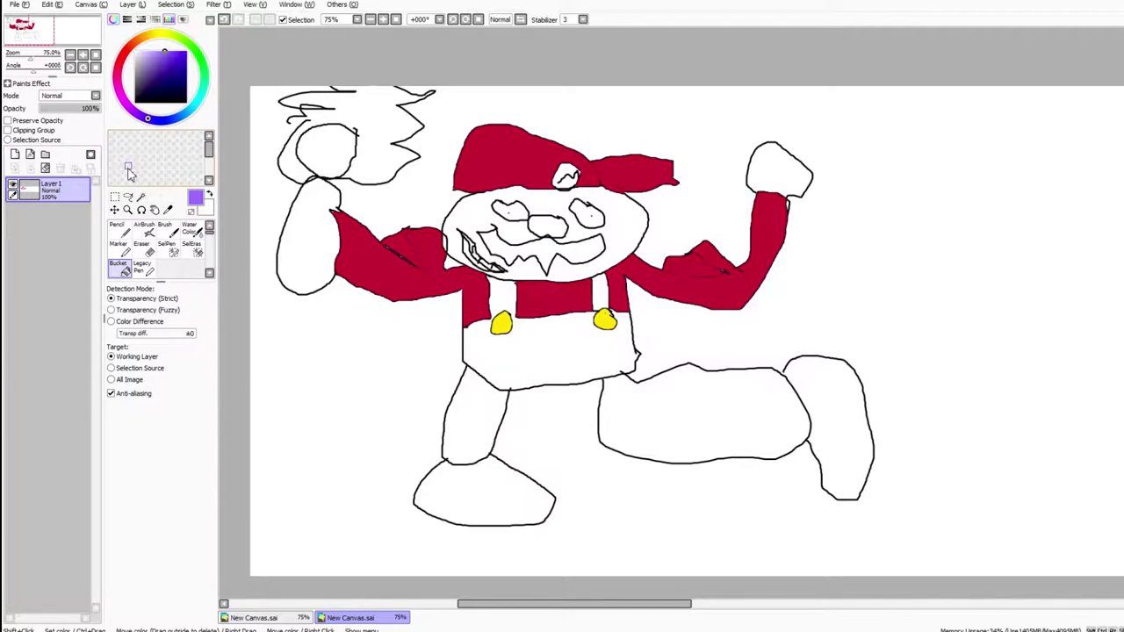
pyautogui.click(534, 358)
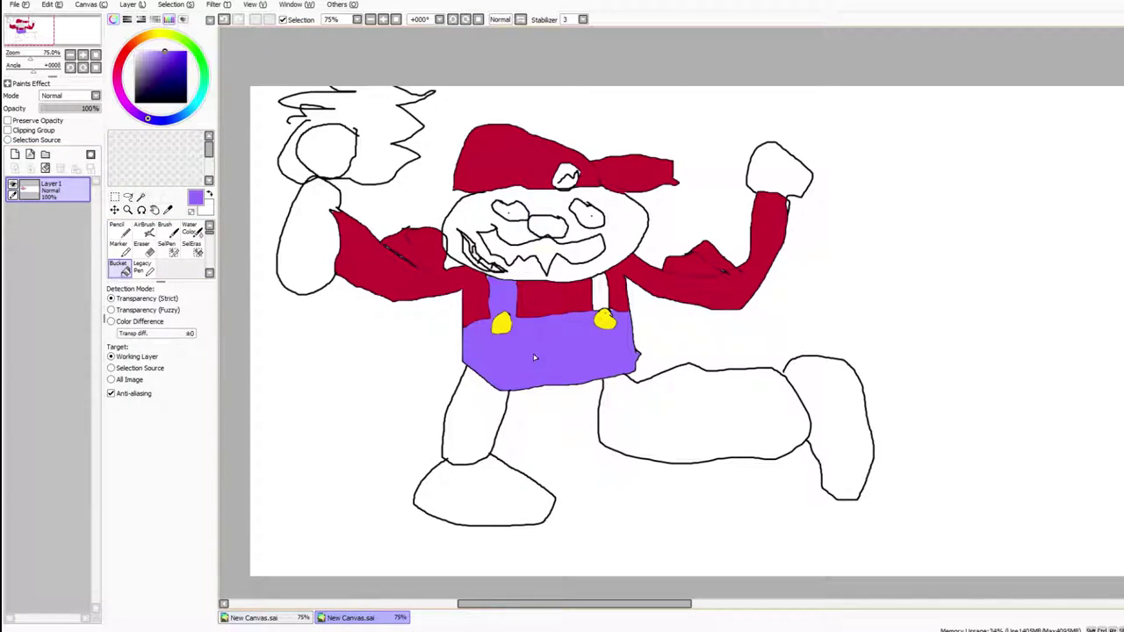
pyautogui.click(601, 294)
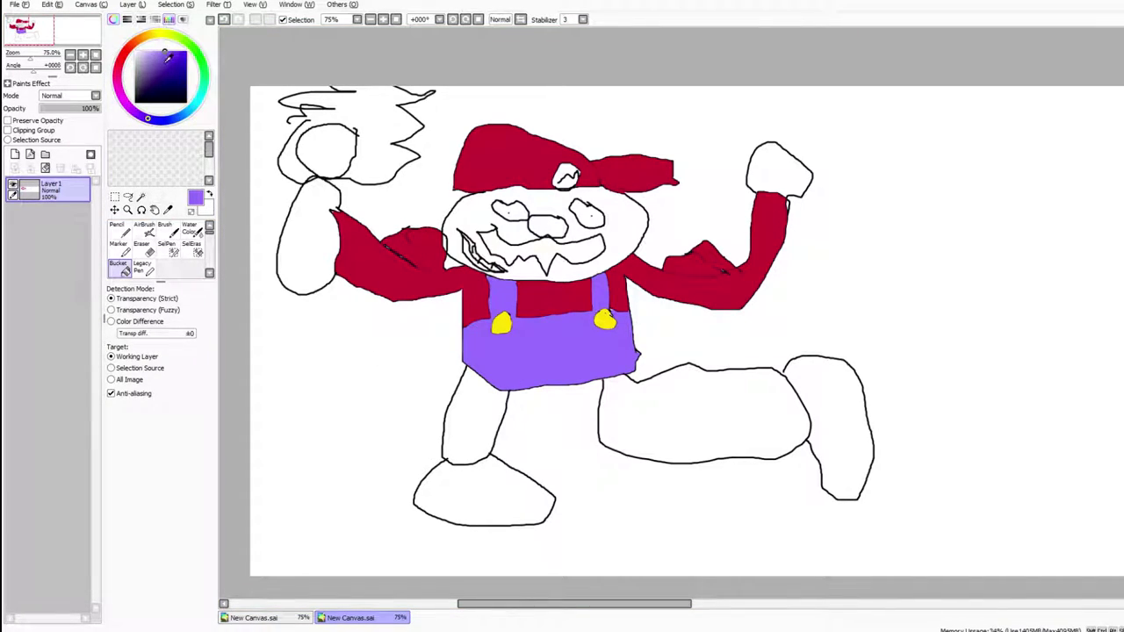
# Choose a dark navy blue, try filling the overalls with it, and undo back to the uncoloured overalls.
pyautogui.moveTo(167, 54); pyautogui.dragTo(195, 68)
pyautogui.click(532, 344)
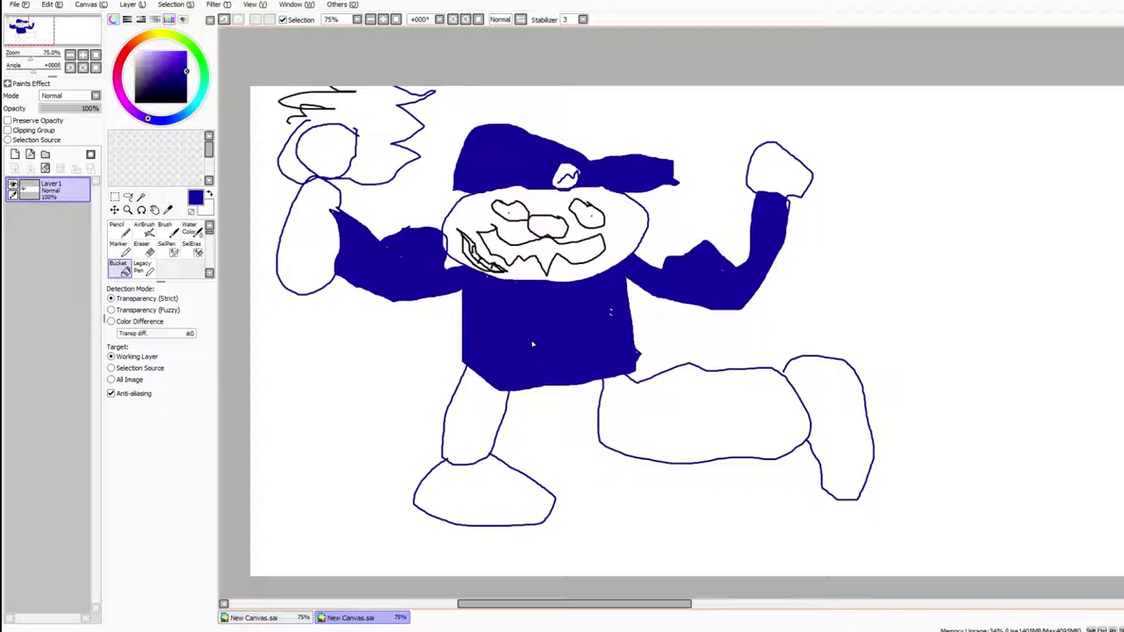
pyautogui.hotkey('ctrl', 'z')
pyautogui.hotkey('ctrl', 'y')
pyautogui.hotkey('ctrl', 'z')
pyautogui.hotkey('ctrl', 'z')
pyautogui.hotkey('ctrl', 'z')
# Bucket-fill the overalls' bib, both straps and both trouser legs with the navy blue.
pyautogui.click(532, 344)
pyautogui.click(597, 293)
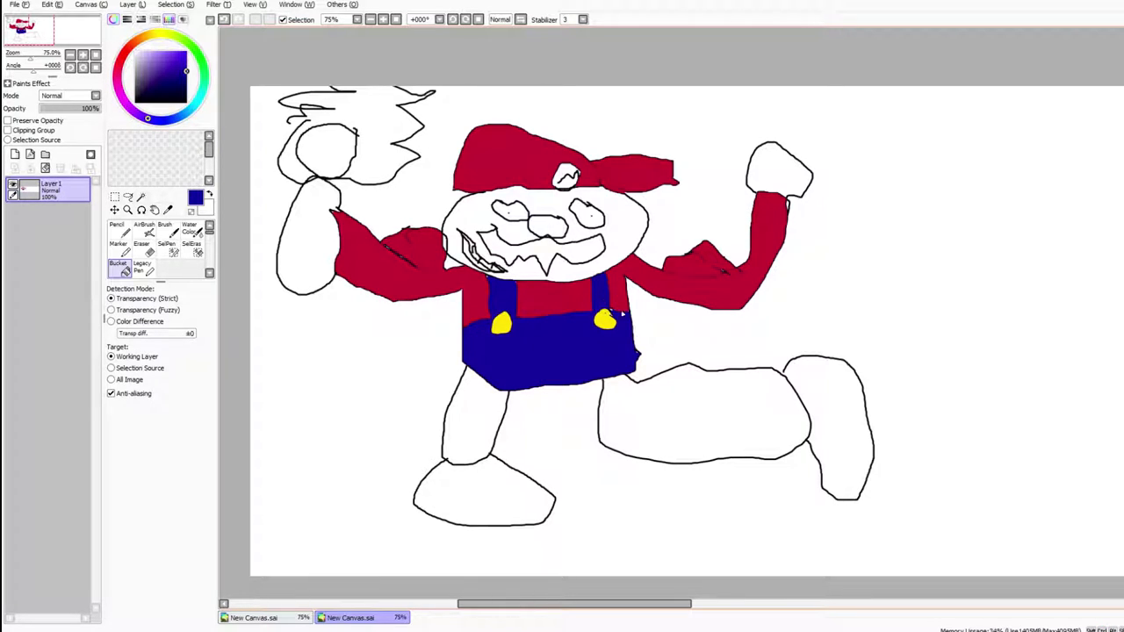
pyautogui.click(676, 415)
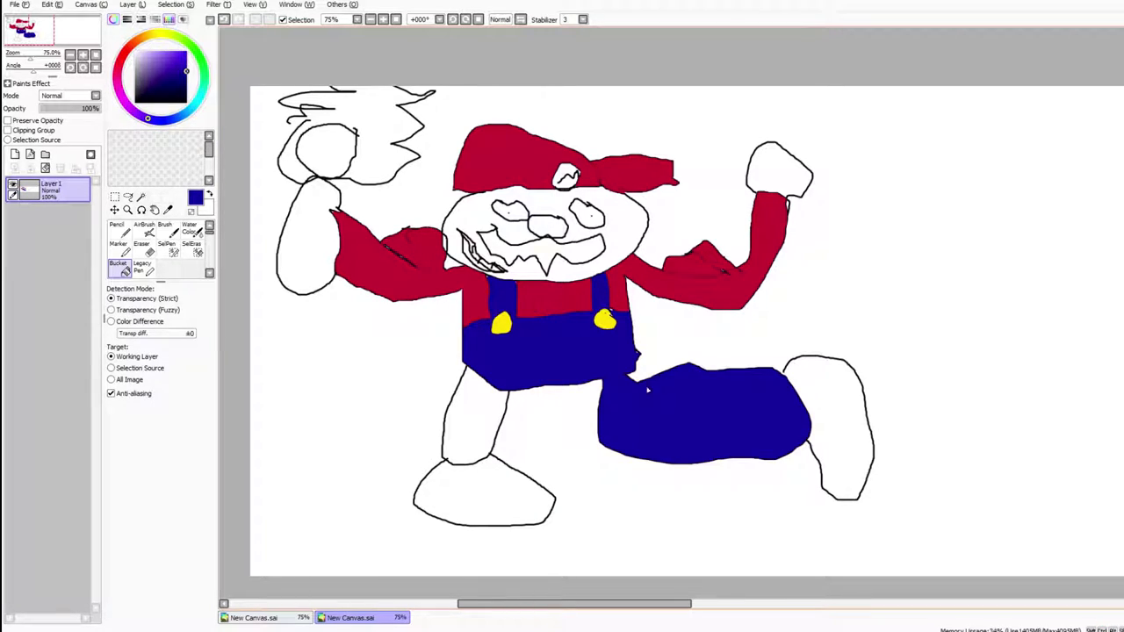
pyautogui.click(485, 434)
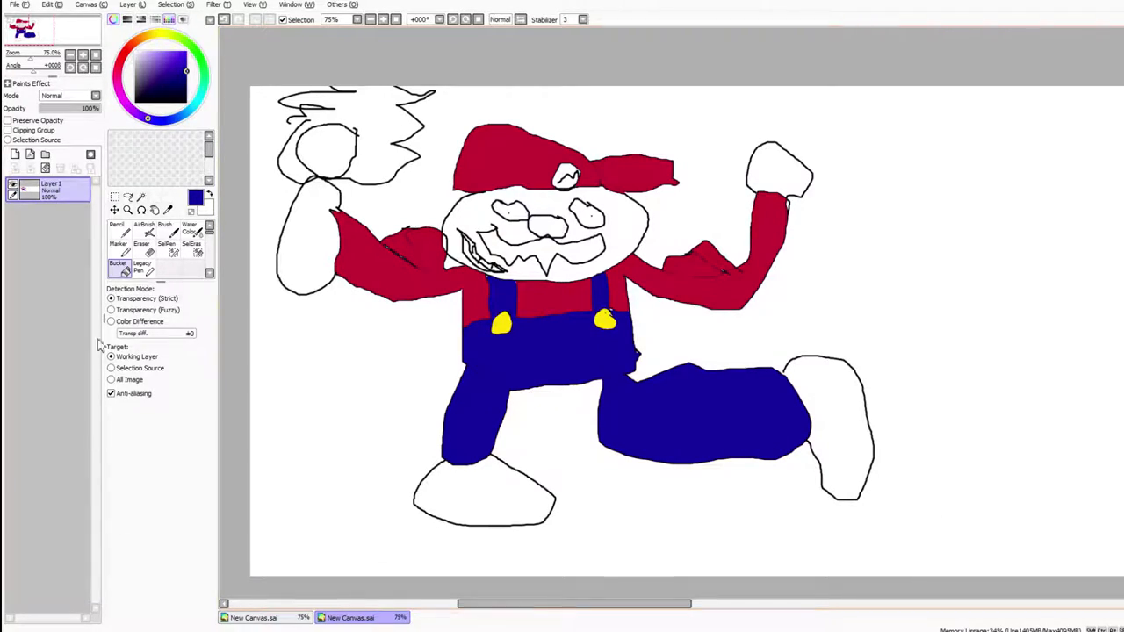
# Choose a dark brown, bucket-fill the standing leg's shoe, try the outstretched leg's shoe, and undo that last fill.
pyautogui.click(135, 44)
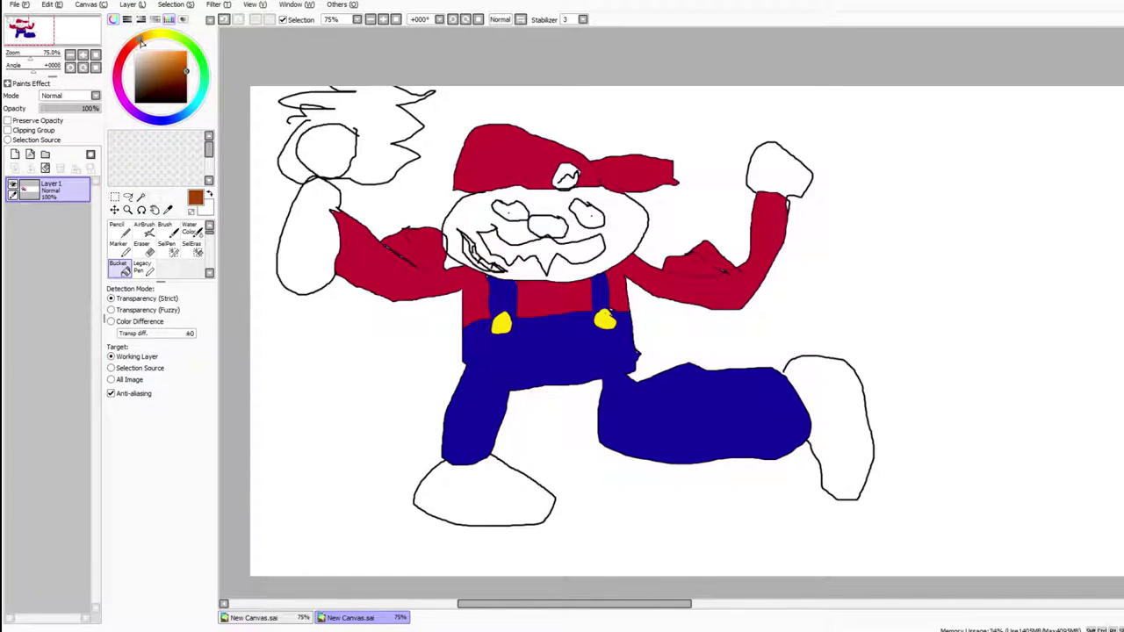
pyautogui.click(187, 71)
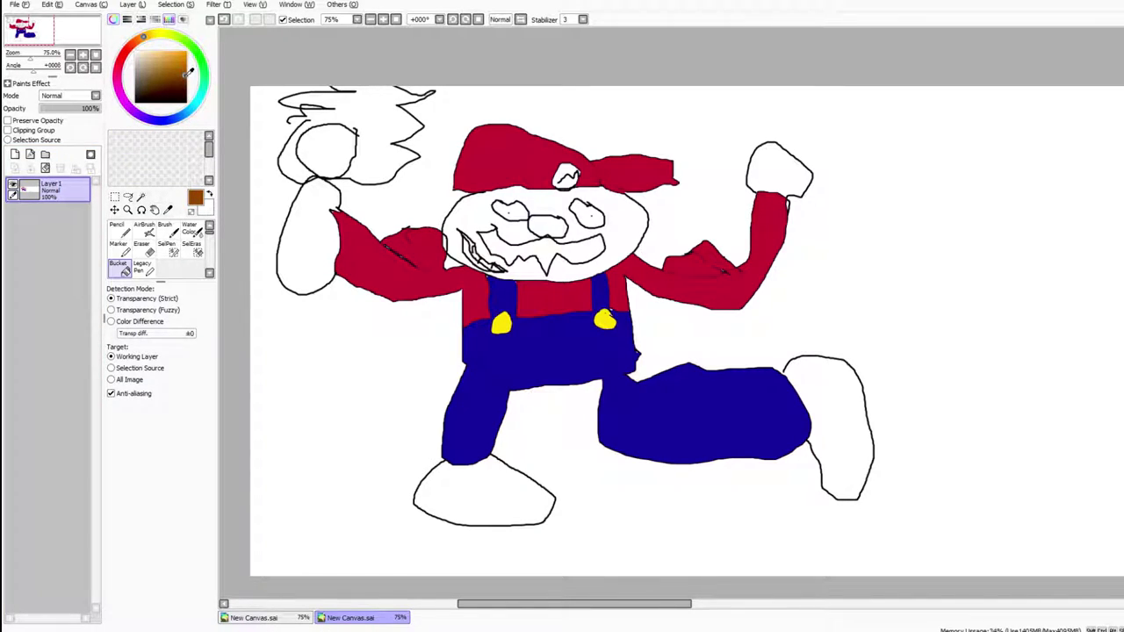
pyautogui.click(175, 81)
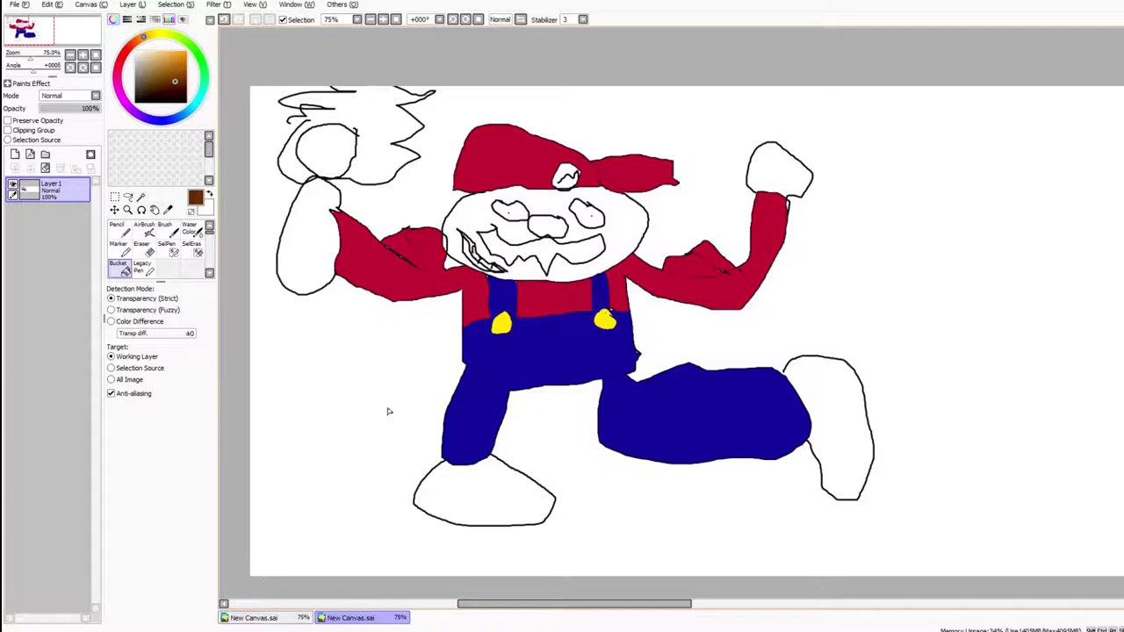
pyautogui.click(482, 477)
pyautogui.click(869, 430)
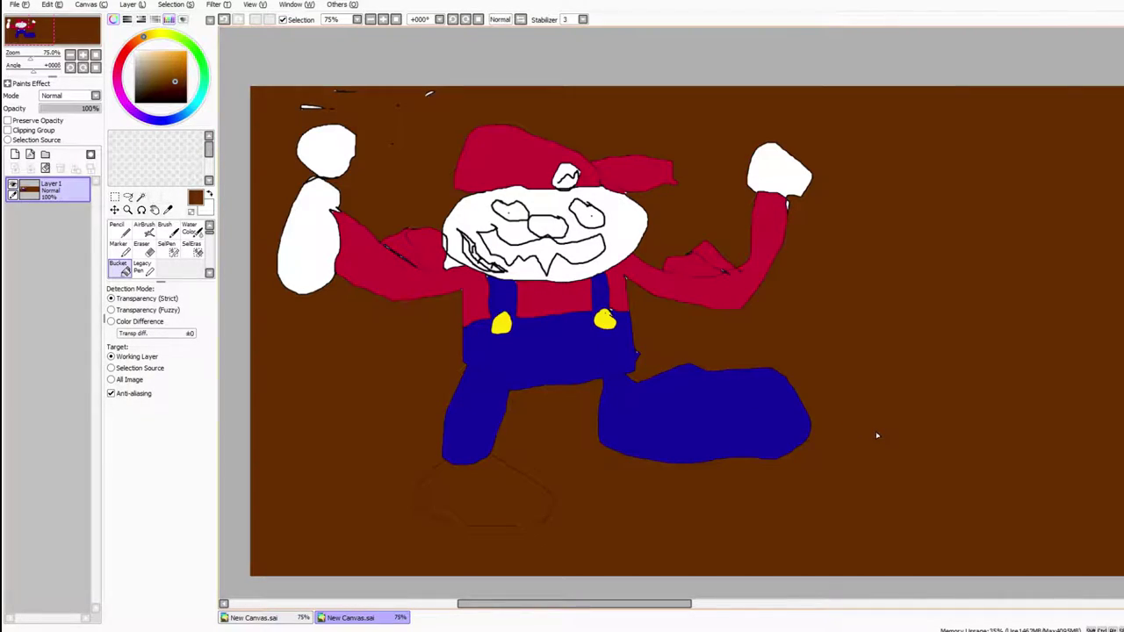
pyautogui.hotkey('ctrl', 'z')
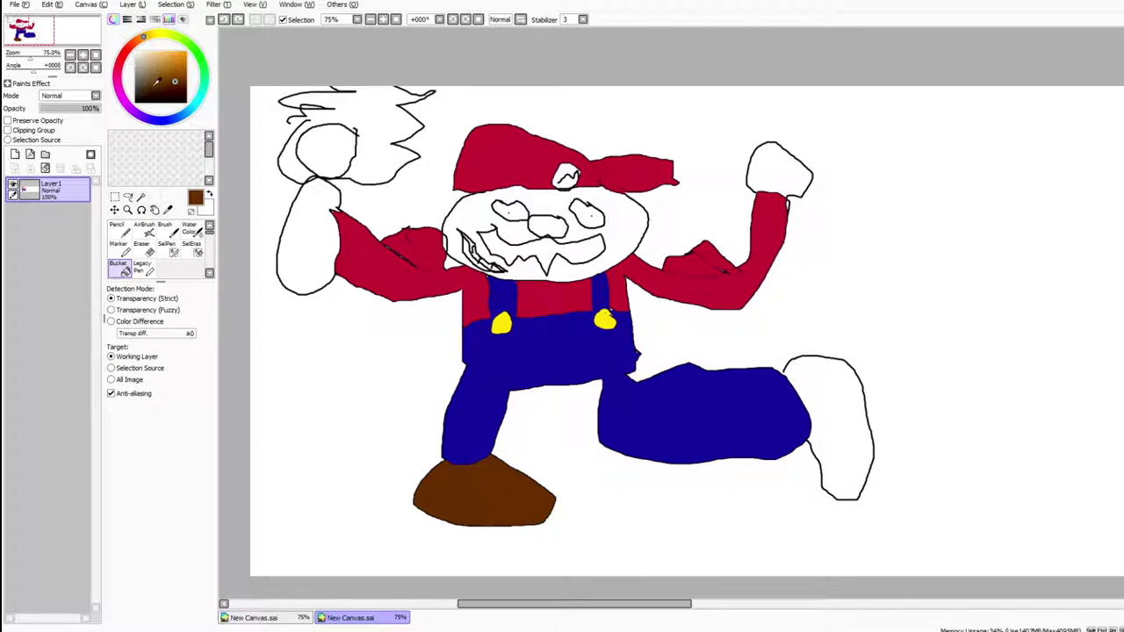
# Choose black and close the gap in the outstretched leg's shoe outline with the pencil.
pyautogui.click(145, 88)
pyautogui.click(136, 102)
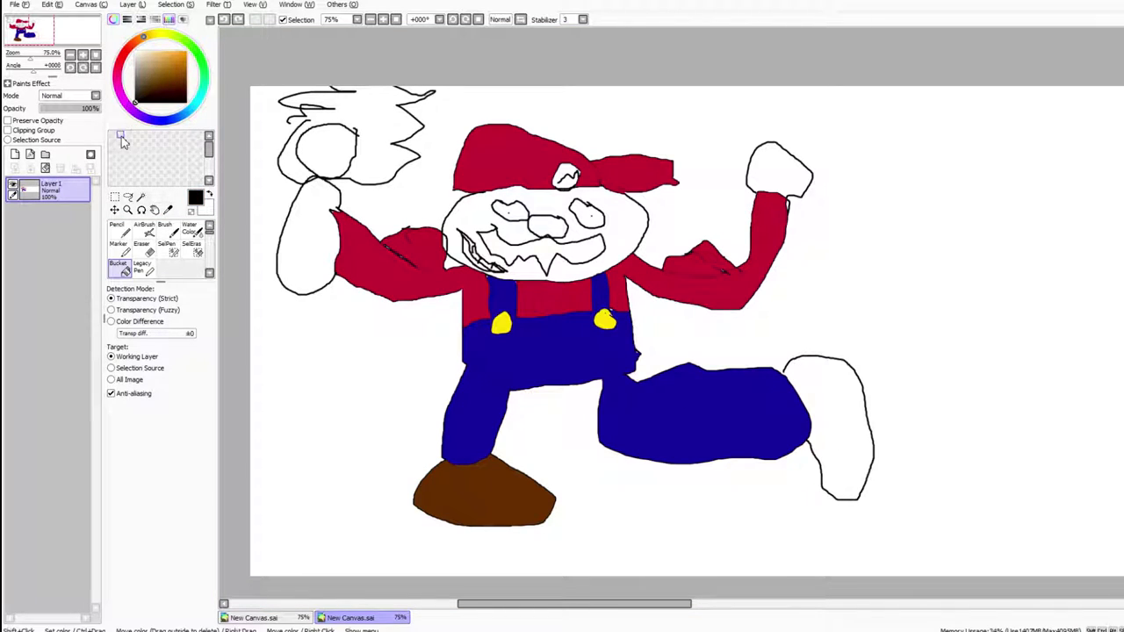
pyautogui.click(117, 227)
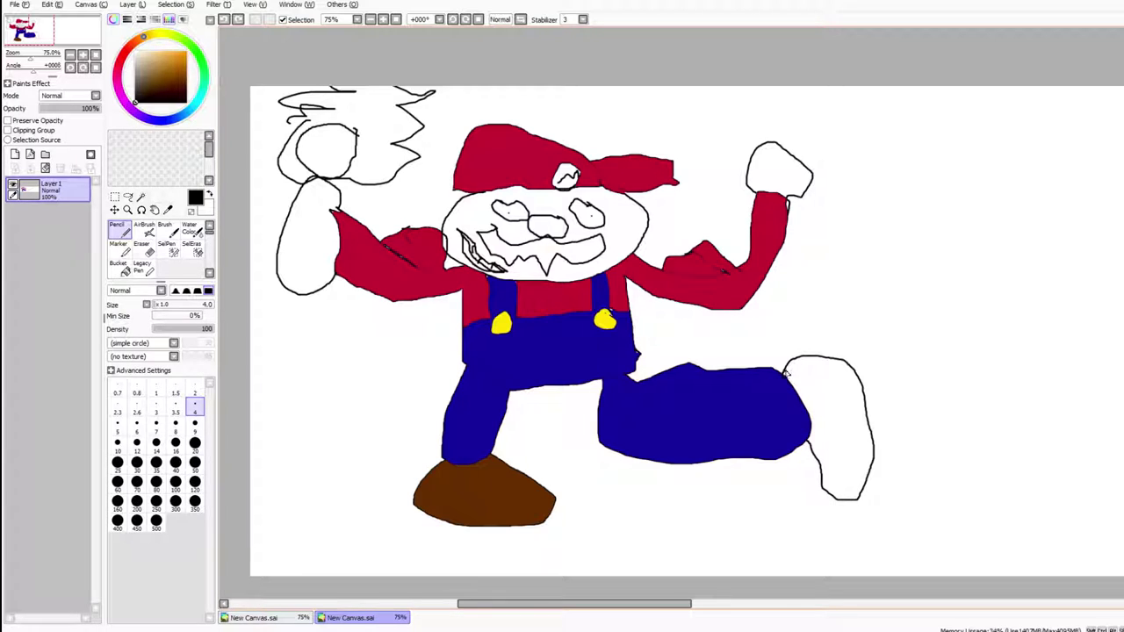
# Sample the brown from the filled shoe and bucket-fill the outstretched leg's shoe with it.
pyautogui.moveTo(159, 51); pyautogui.dragTo(184, 75)
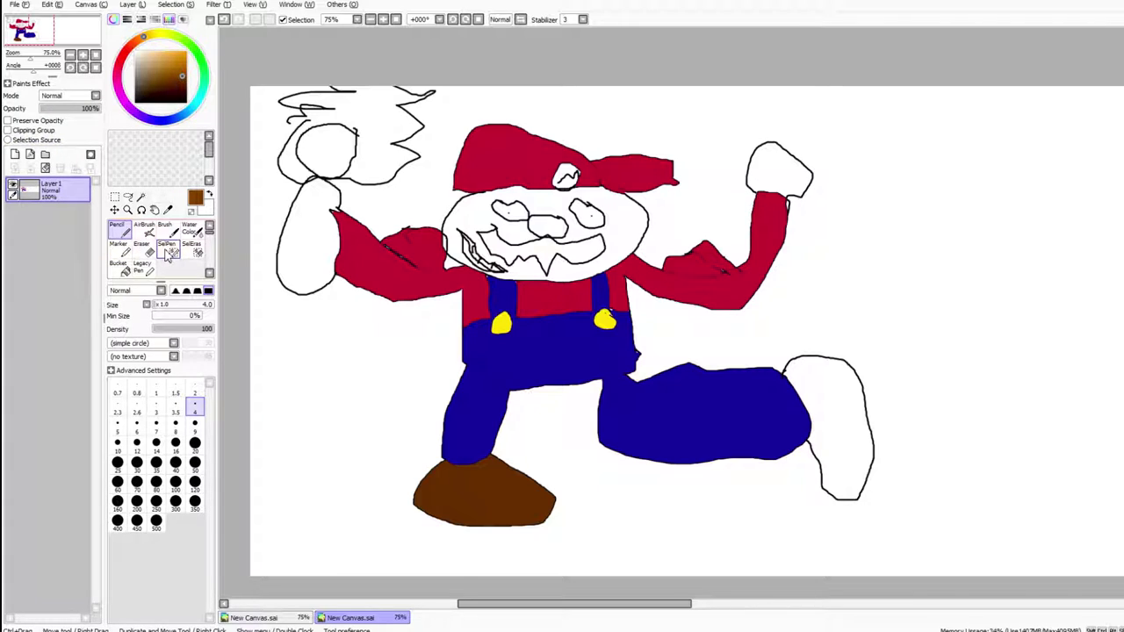
pyautogui.click(167, 211)
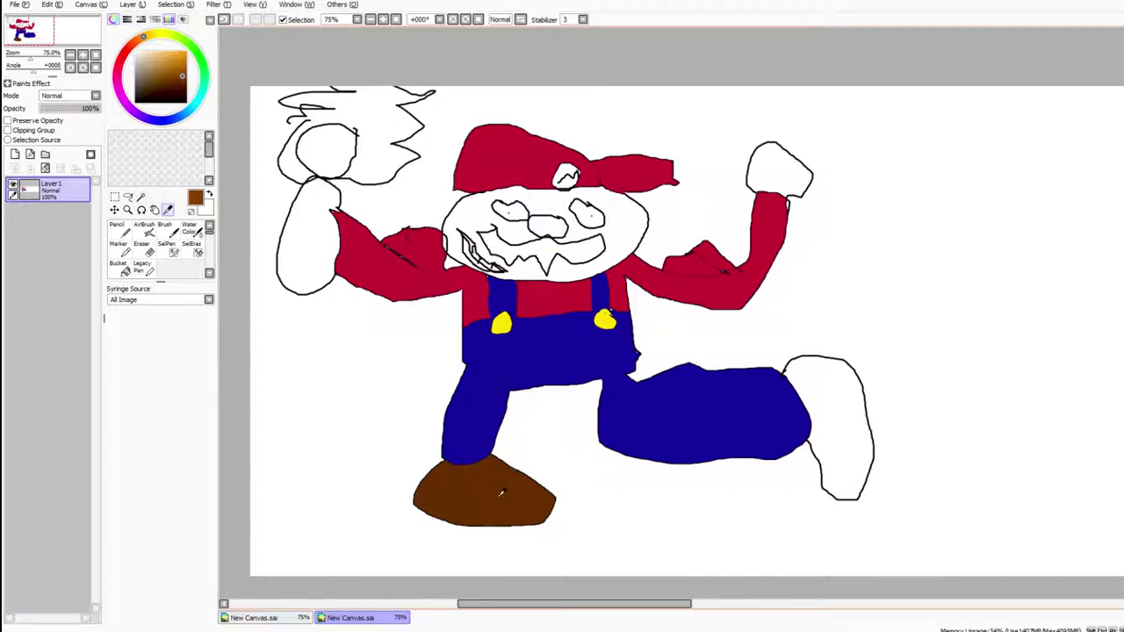
pyautogui.click(496, 489)
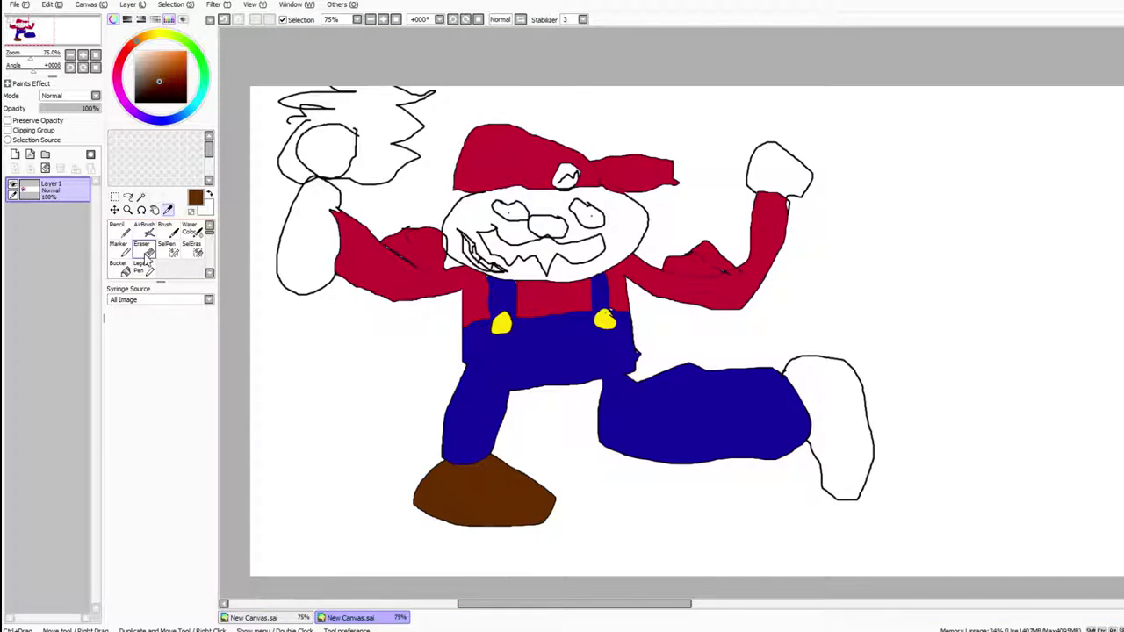
pyautogui.click(117, 266)
pyautogui.click(847, 407)
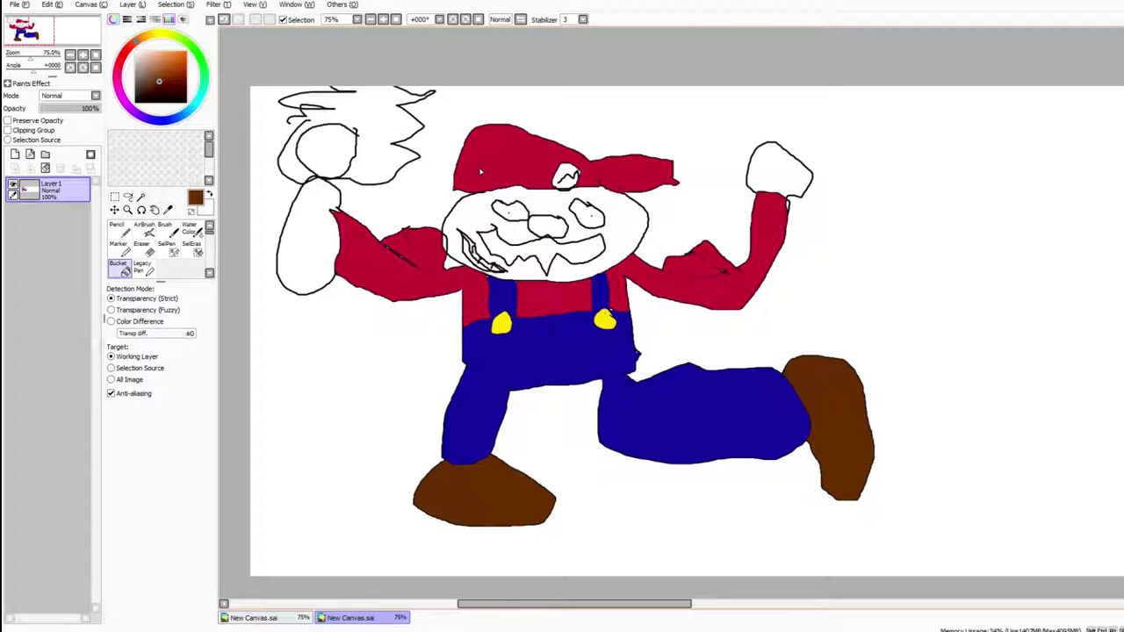
# Bucket-fill the face and nose with a peach skin tone and the moustache with black.
pyautogui.moveTo(155, 65)
pyautogui.mouseDown()
pyautogui.moveTo(167, 78)
pyautogui.moveTo(160, 53)
pyautogui.mouseUp()
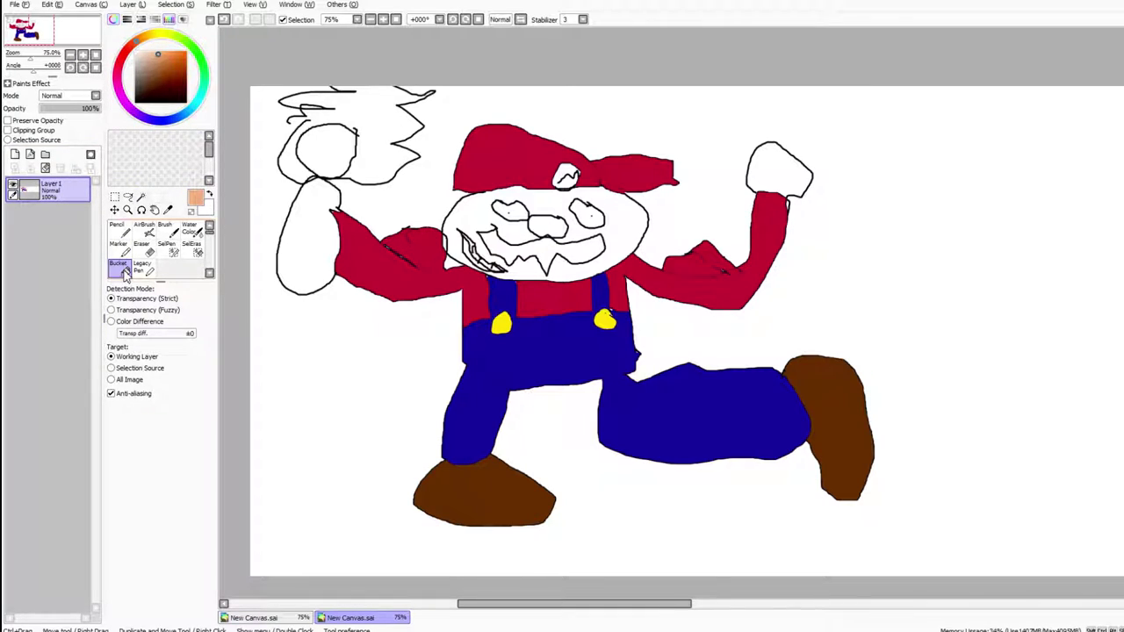
pyautogui.click(482, 215)
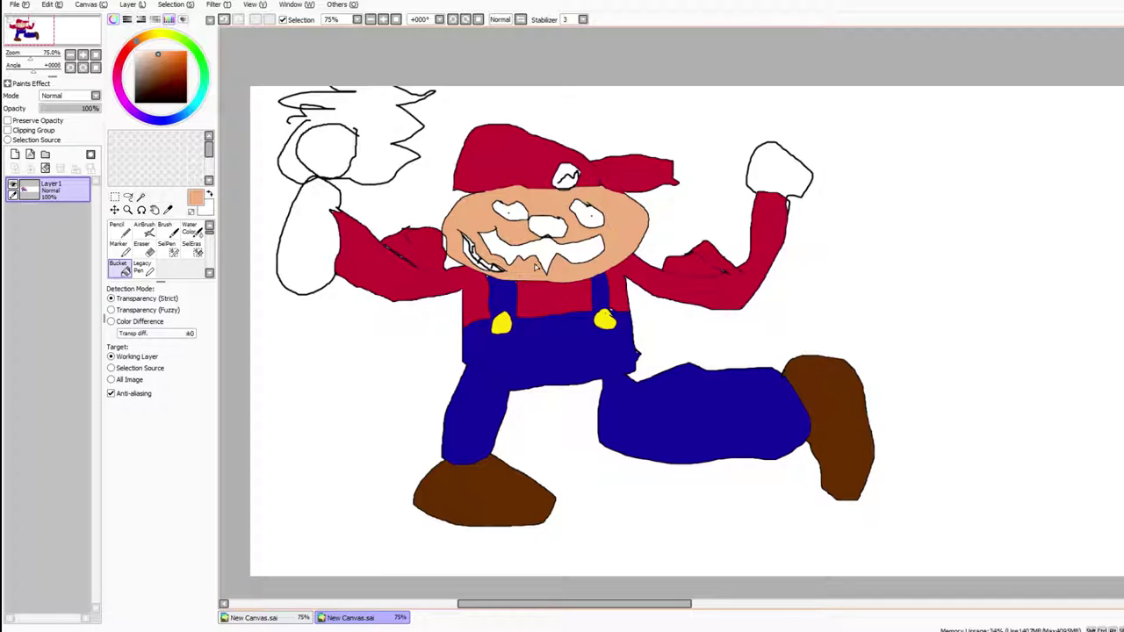
pyautogui.moveTo(549, 223); pyautogui.dragTo(519, 236)
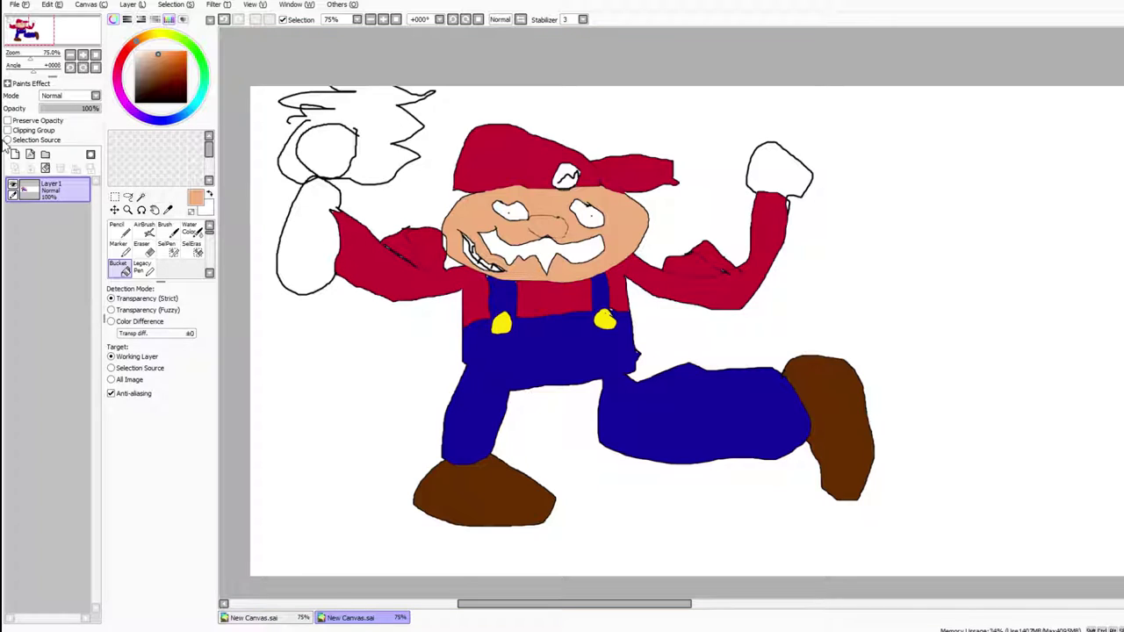
pyautogui.moveTo(142, 81); pyautogui.dragTo(202, 117)
pyautogui.click(546, 254)
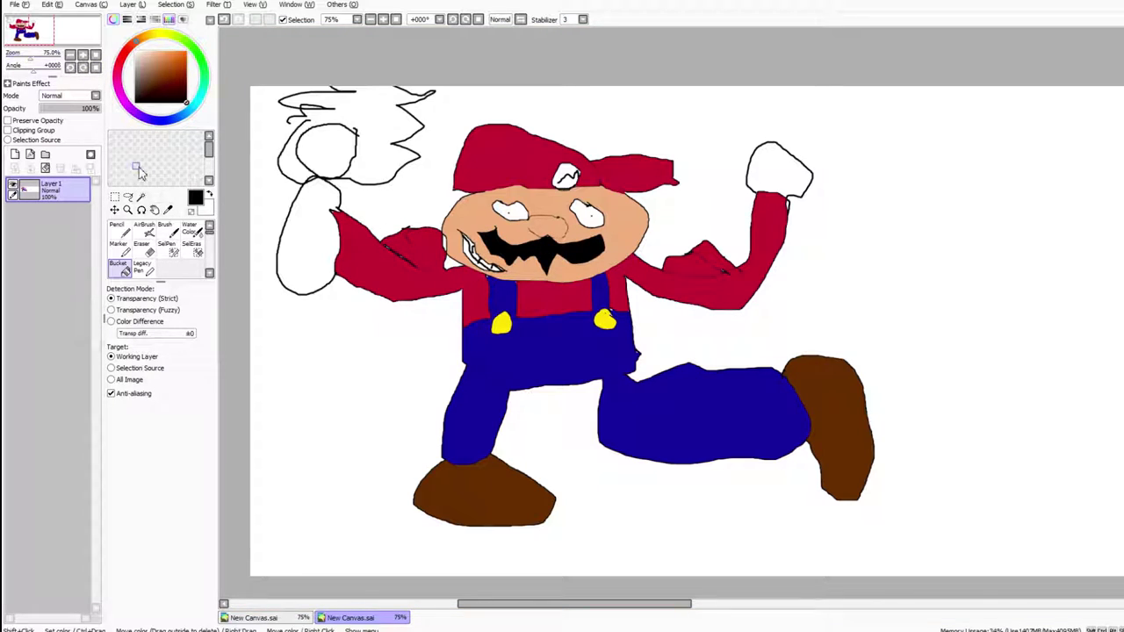
# Choose a dark reddish brown and pencil hair strokes at both sides of the head and under the cap badge.
pyautogui.click(121, 230)
pyautogui.moveTo(172, 97)
pyautogui.mouseDown()
pyautogui.moveTo(187, 70)
pyautogui.moveTo(176, 69)
pyautogui.moveTo(178, 80)
pyautogui.mouseUp()
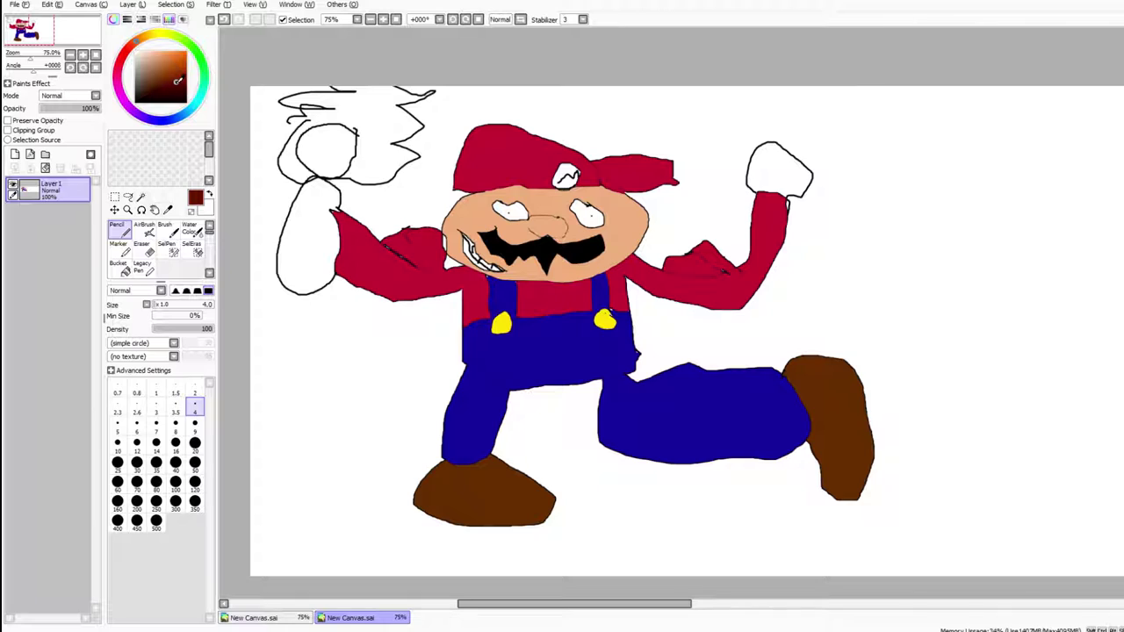
pyautogui.moveTo(456, 202)
pyautogui.mouseDown()
pyautogui.moveTo(453, 216)
pyautogui.moveTo(474, 197)
pyautogui.moveTo(455, 223)
pyautogui.mouseUp()
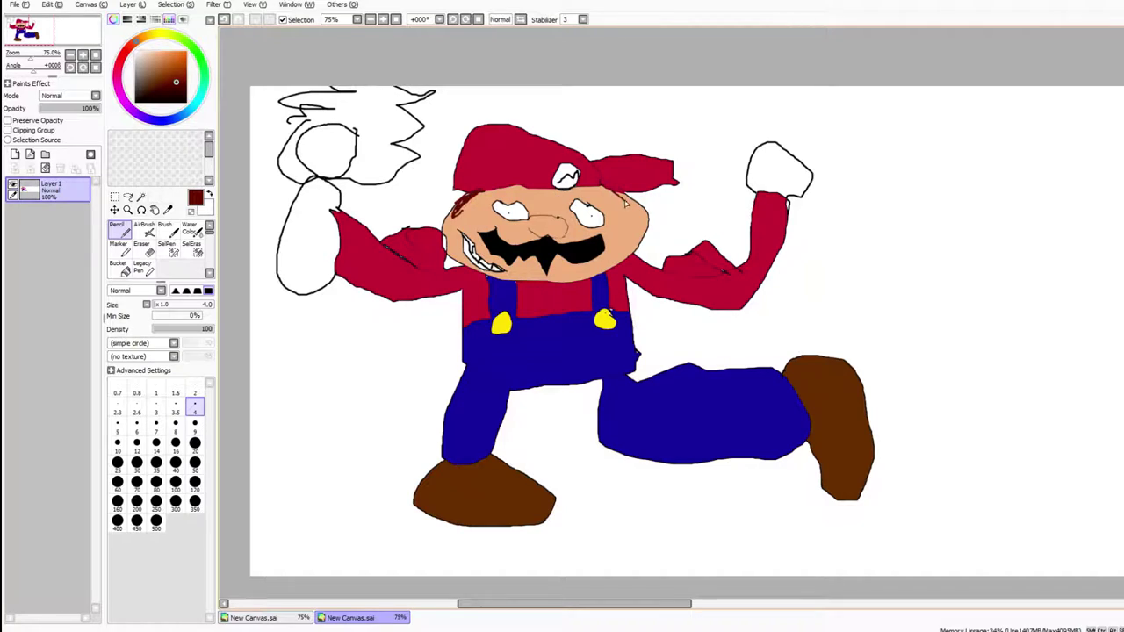
pyautogui.moveTo(637, 204); pyautogui.dragTo(650, 216)
pyautogui.moveTo(575, 190)
pyautogui.mouseDown()
pyautogui.moveTo(532, 200)
pyautogui.moveTo(585, 193)
pyautogui.moveTo(536, 200)
pyautogui.moveTo(579, 192)
pyautogui.moveTo(554, 199)
pyautogui.mouseUp()
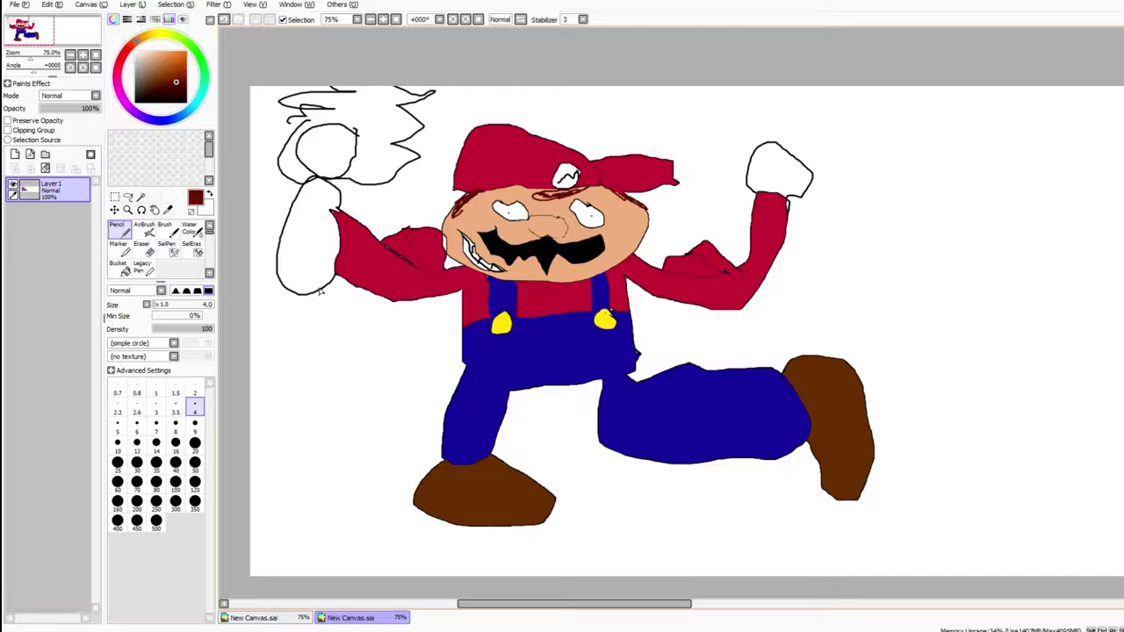
# Choose black and pencil short finger lines on both white gloves.
pyautogui.moveTo(161, 70); pyautogui.dragTo(185, 103)
pyautogui.moveTo(282, 266); pyautogui.dragTo(295, 265)
pyautogui.moveTo(294, 226); pyautogui.dragTo(313, 208)
pyautogui.moveTo(769, 143)
pyautogui.mouseDown()
pyautogui.moveTo(765, 159)
pyautogui.moveTo(789, 175)
pyautogui.mouseUp()
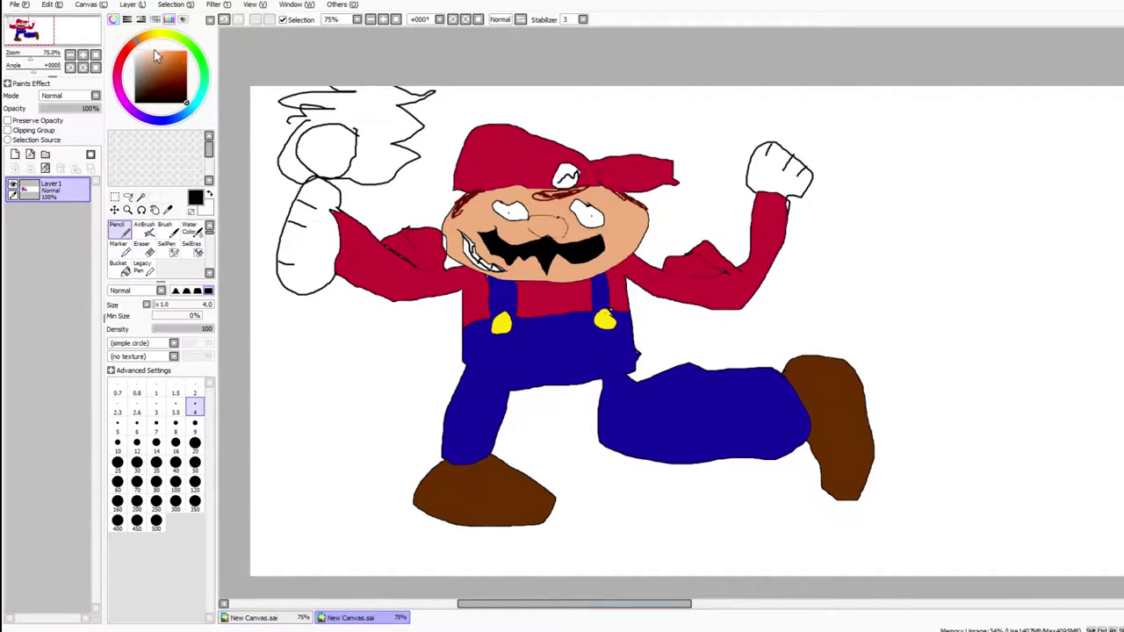
# Scribble colour into the fireball with the pencil: golden yellow and orange in its core, bright red in the flames.
pyautogui.moveTo(138, 42); pyautogui.dragTo(151, 33)
pyautogui.click(186, 51)
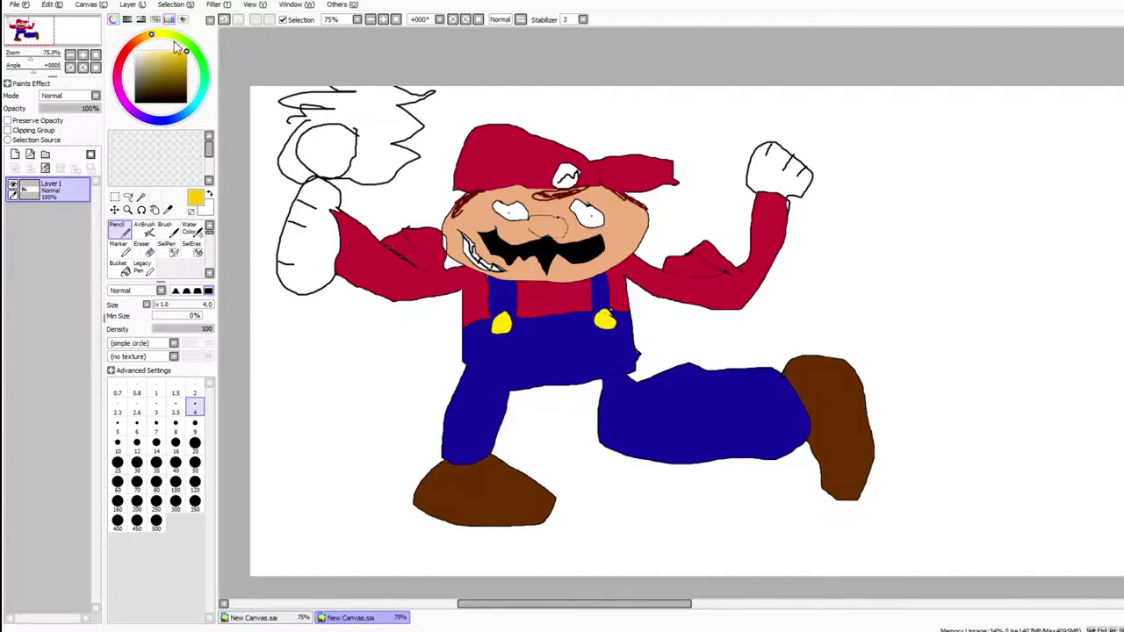
pyautogui.moveTo(310, 154)
pyautogui.mouseDown()
pyautogui.moveTo(324, 192)
pyautogui.moveTo(320, 154)
pyautogui.moveTo(303, 141)
pyautogui.moveTo(312, 164)
pyautogui.moveTo(315, 130)
pyautogui.moveTo(300, 169)
pyautogui.moveTo(319, 168)
pyautogui.moveTo(318, 131)
pyautogui.mouseUp()
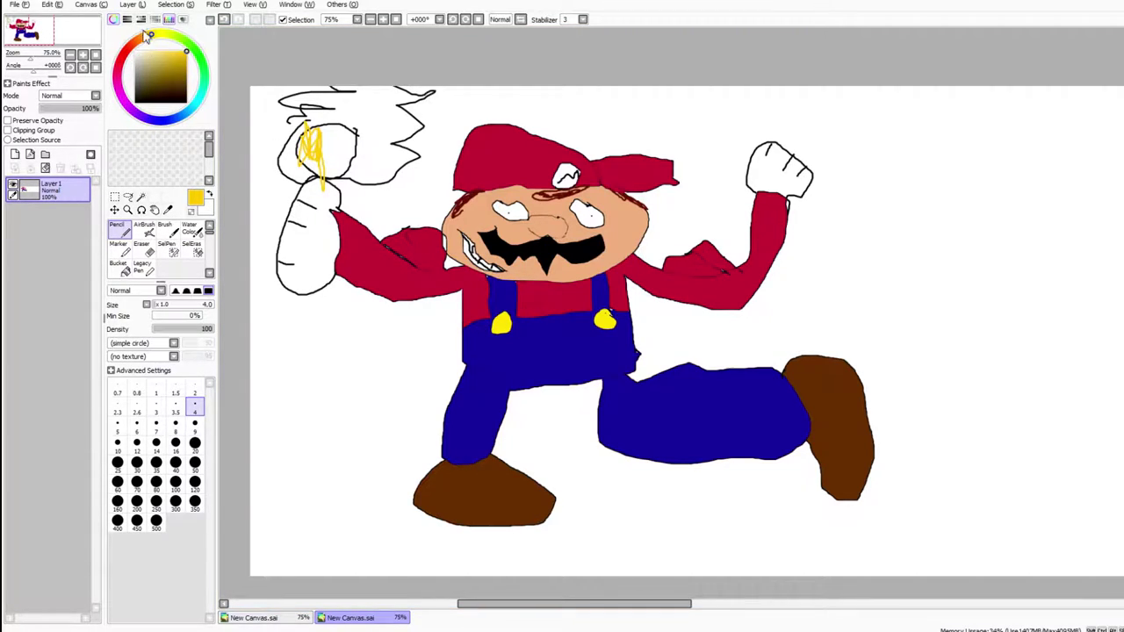
pyautogui.moveTo(147, 35); pyautogui.dragTo(138, 44)
pyautogui.moveTo(330, 145)
pyautogui.mouseDown()
pyautogui.moveTo(326, 171)
pyautogui.moveTo(339, 131)
pyautogui.moveTo(342, 166)
pyautogui.moveTo(324, 151)
pyautogui.moveTo(325, 119)
pyautogui.moveTo(337, 165)
pyautogui.moveTo(332, 144)
pyautogui.moveTo(369, 165)
pyautogui.moveTo(338, 151)
pyautogui.mouseUp()
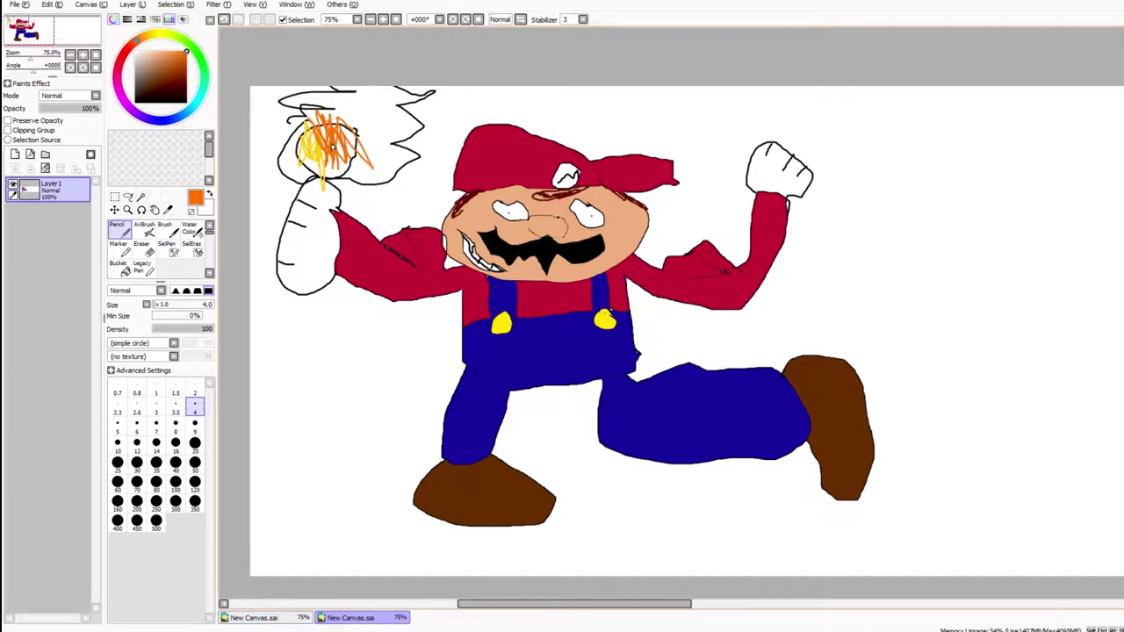
pyautogui.click(128, 56)
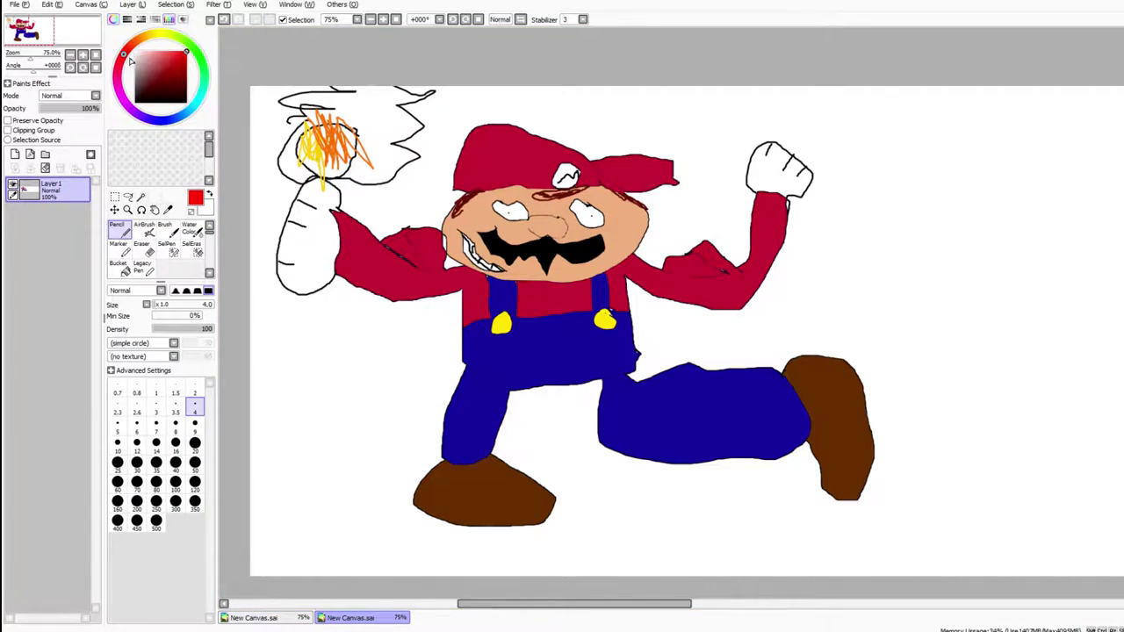
pyautogui.moveTo(361, 88)
pyautogui.mouseDown()
pyautogui.moveTo(376, 178)
pyautogui.moveTo(361, 115)
pyautogui.moveTo(381, 171)
pyautogui.moveTo(332, 105)
pyautogui.moveTo(374, 129)
pyautogui.moveTo(374, 157)
pyautogui.moveTo(398, 90)
pyautogui.moveTo(394, 158)
pyautogui.moveTo(386, 125)
pyautogui.moveTo(351, 178)
pyautogui.moveTo(412, 151)
pyautogui.mouseUp()
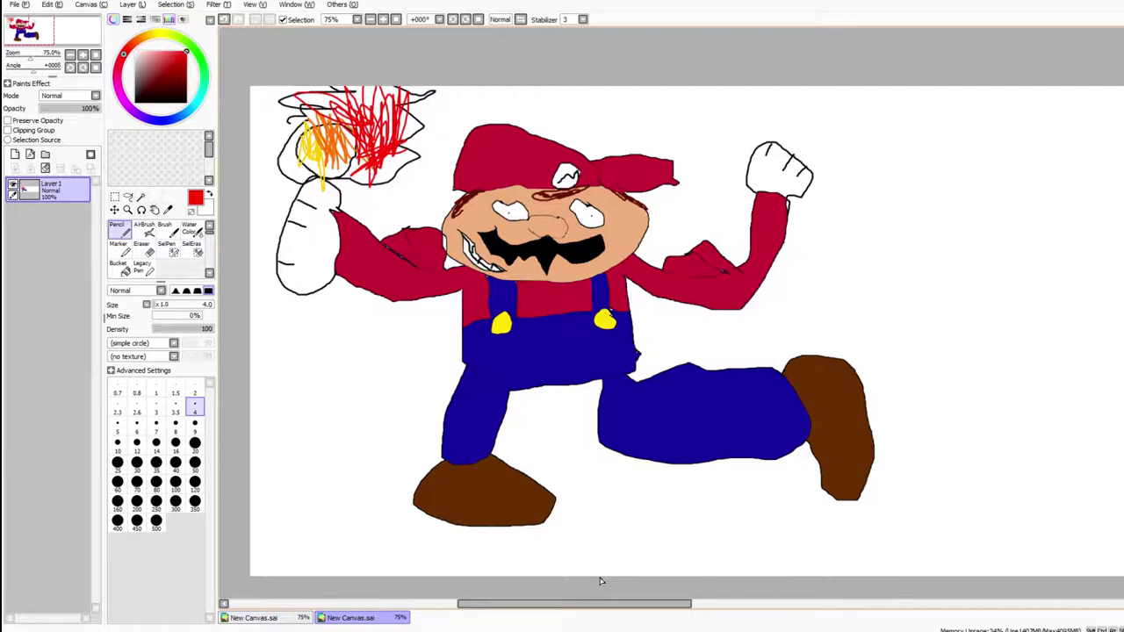
# Choose black and pencil a tilted cap with a brim and badge above a rounded head outline on the blank area beside Mario.
pyautogui.moveTo(595, 607)
pyautogui.mouseDown()
pyautogui.moveTo(925, 605)
pyautogui.moveTo(602, 592)
pyautogui.moveTo(664, 591)
pyautogui.moveTo(629, 587)
pyautogui.moveTo(673, 581)
pyautogui.mouseUp()
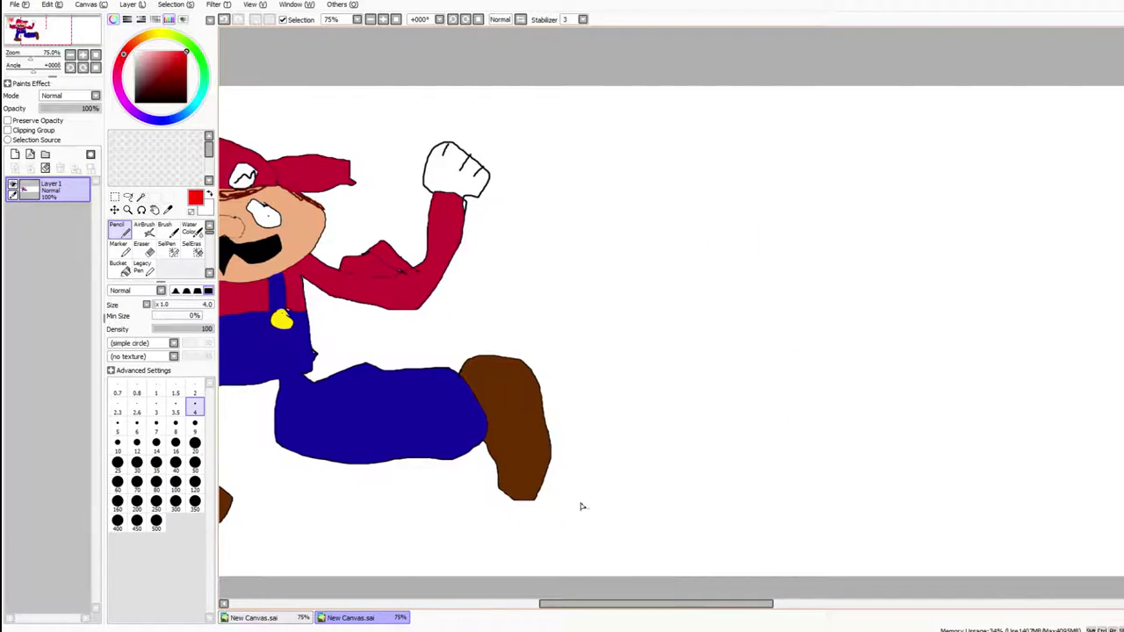
pyautogui.click(198, 53)
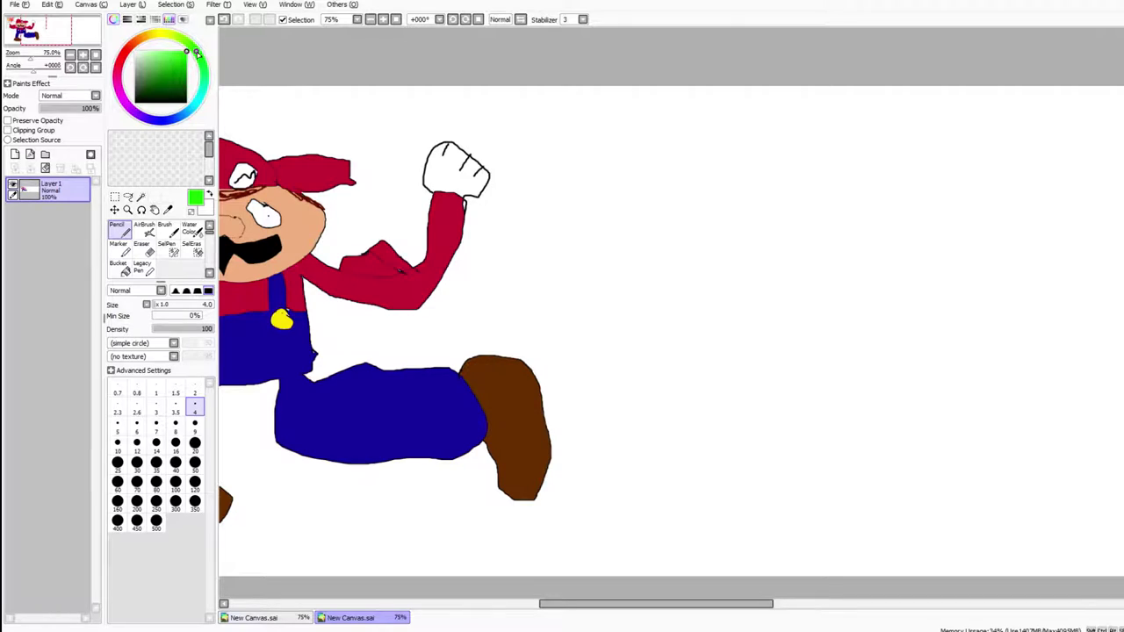
pyautogui.moveTo(168, 85); pyautogui.dragTo(201, 112)
pyautogui.moveTo(896, 254)
pyautogui.mouseDown()
pyautogui.moveTo(904, 200)
pyautogui.moveTo(873, 155)
pyautogui.moveTo(848, 176)
pyautogui.moveTo(901, 251)
pyautogui.moveTo(865, 219)
pyautogui.mouseUp()
pyautogui.moveTo(846, 172)
pyautogui.mouseDown()
pyautogui.moveTo(797, 179)
pyautogui.moveTo(815, 203)
pyautogui.moveTo(880, 232)
pyautogui.mouseUp()
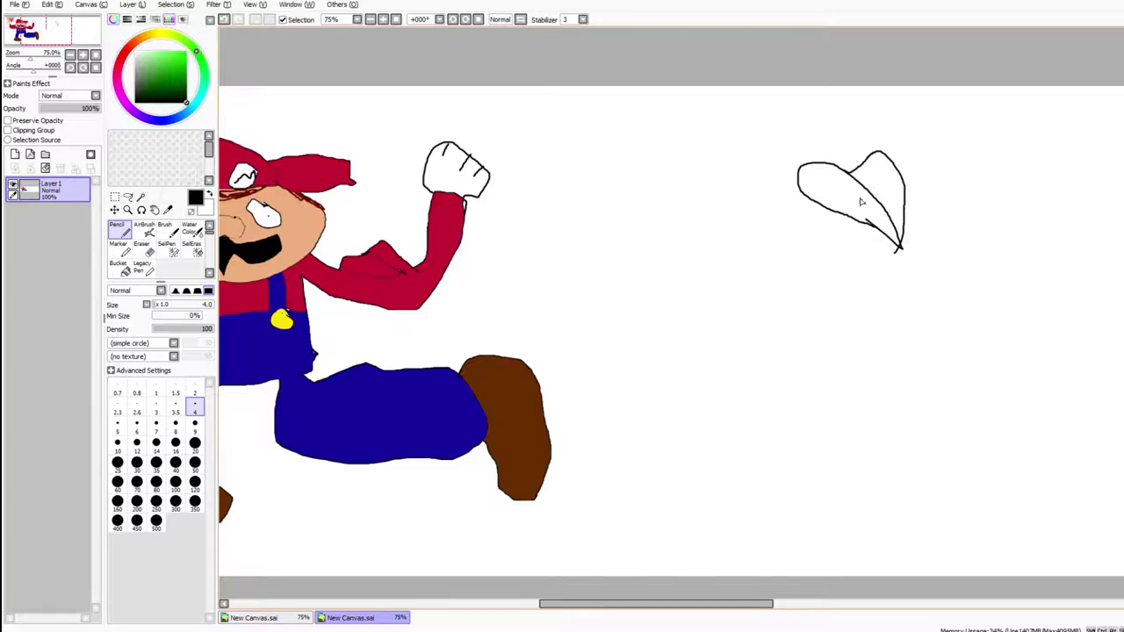
pyautogui.moveTo(866, 174); pyautogui.dragTo(881, 198)
pyautogui.moveTo(813, 205)
pyautogui.mouseDown()
pyautogui.moveTo(771, 213)
pyautogui.moveTo(757, 229)
pyautogui.moveTo(748, 274)
pyautogui.moveTo(779, 321)
pyautogui.moveTo(844, 334)
pyautogui.moveTo(909, 326)
pyautogui.moveTo(923, 299)
pyautogui.moveTo(912, 255)
pyautogui.mouseUp()
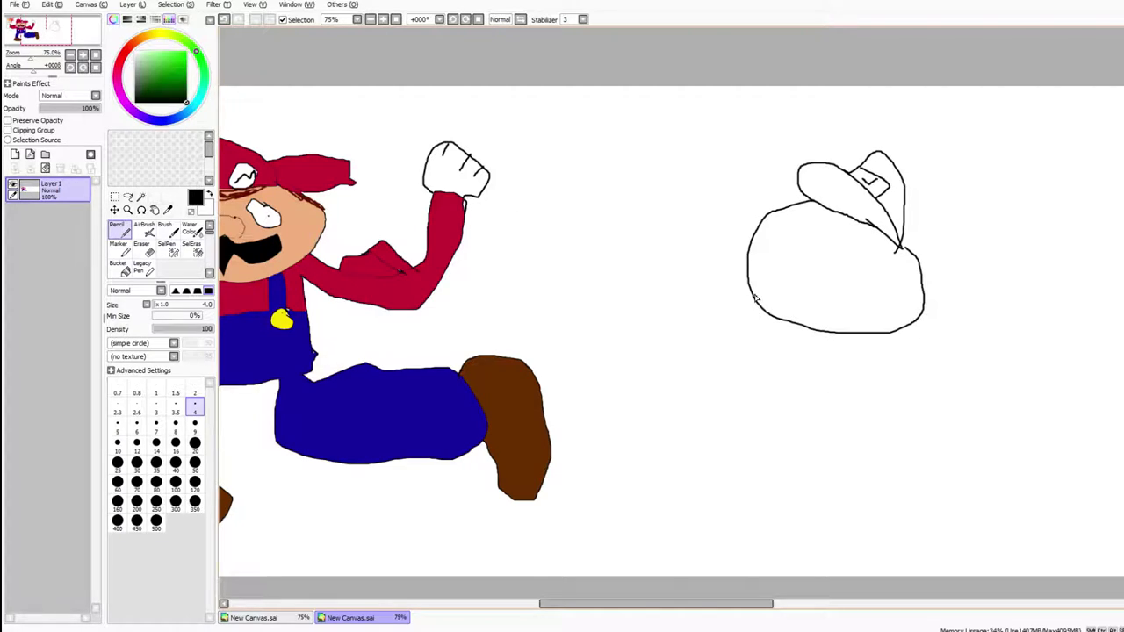
# Pencil the new character's body below the head: a raised bent arm with a fist, a torso with overall straps, and a wavy second arm.
pyautogui.moveTo(749, 302)
pyautogui.mouseDown()
pyautogui.moveTo(698, 299)
pyautogui.moveTo(636, 198)
pyautogui.mouseUp()
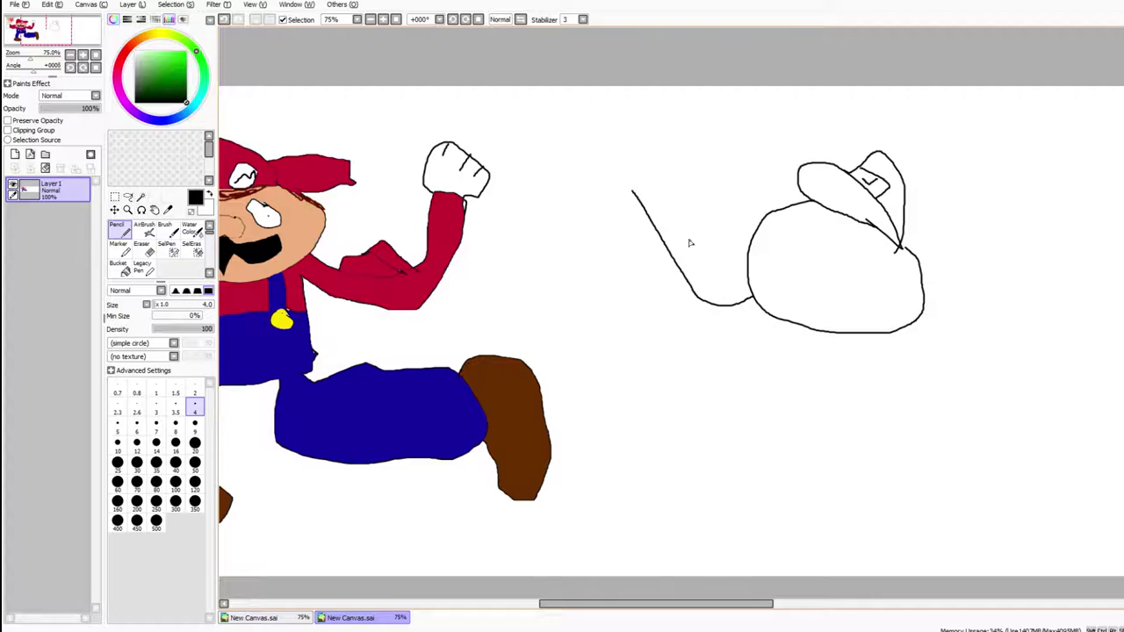
pyautogui.moveTo(753, 333)
pyautogui.mouseDown()
pyautogui.moveTo(701, 342)
pyautogui.moveTo(643, 316)
pyautogui.moveTo(624, 250)
pyautogui.moveTo(587, 199)
pyautogui.moveTo(633, 195)
pyautogui.moveTo(576, 187)
pyautogui.moveTo(582, 162)
pyautogui.moveTo(611, 150)
pyautogui.moveTo(644, 177)
pyautogui.moveTo(634, 189)
pyautogui.moveTo(585, 160)
pyautogui.moveTo(606, 176)
pyautogui.moveTo(601, 155)
pyautogui.moveTo(624, 176)
pyautogui.mouseUp()
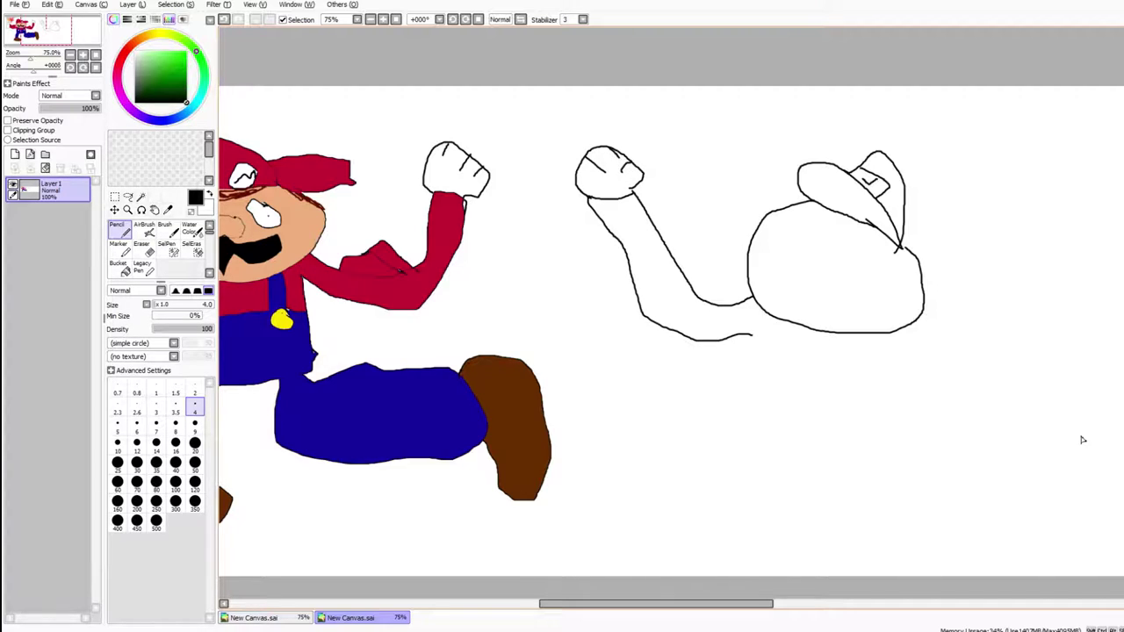
pyautogui.moveTo(750, 336); pyautogui.dragTo(734, 419)
pyautogui.moveTo(779, 323); pyautogui.dragTo(764, 383)
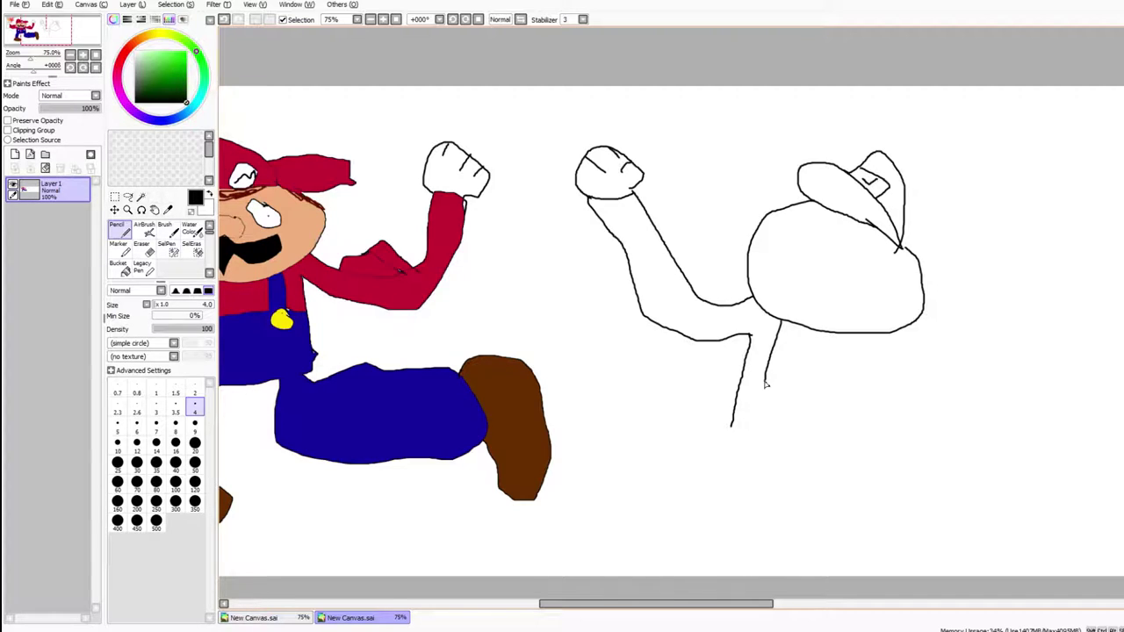
pyautogui.moveTo(806, 331); pyautogui.dragTo(794, 373)
pyautogui.moveTo(880, 332); pyautogui.dragTo(859, 384)
pyautogui.moveTo(907, 329); pyautogui.dragTo(883, 402)
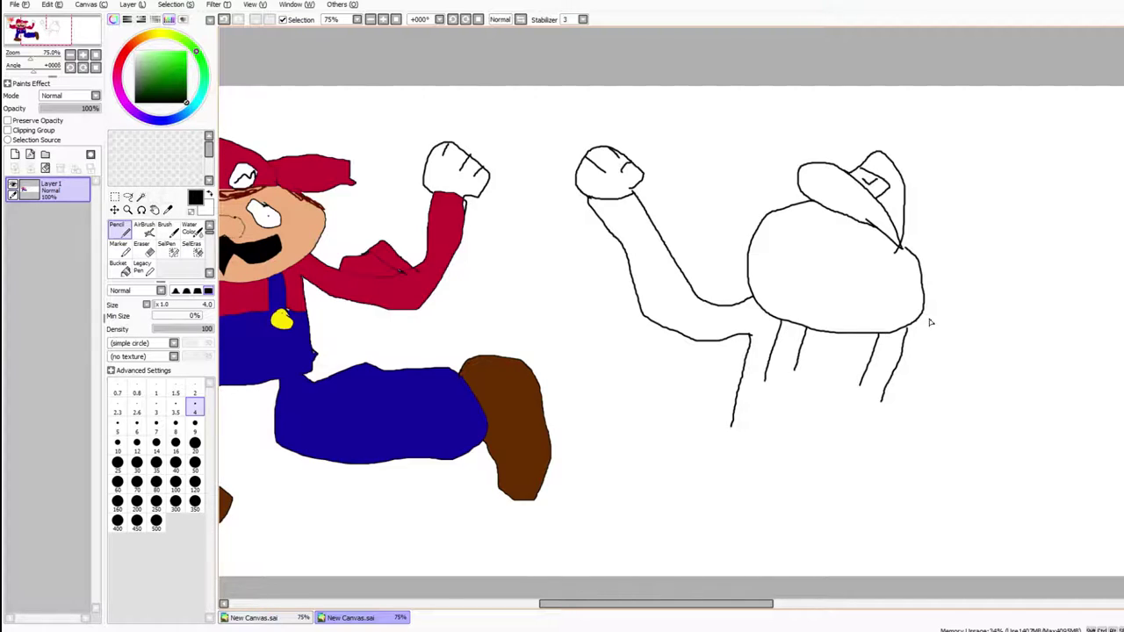
pyautogui.moveTo(922, 316)
pyautogui.mouseDown()
pyautogui.moveTo(953, 302)
pyautogui.moveTo(959, 271)
pyautogui.moveTo(992, 280)
pyautogui.moveTo(1024, 260)
pyautogui.moveTo(1020, 237)
pyautogui.moveTo(1043, 216)
pyautogui.moveTo(1059, 226)
pyautogui.moveTo(1045, 276)
pyautogui.moveTo(976, 296)
pyautogui.moveTo(919, 347)
pyautogui.mouseUp()
pyautogui.moveTo(915, 379)
pyautogui.mouseDown()
pyautogui.moveTo(899, 451)
pyautogui.moveTo(883, 458)
pyautogui.moveTo(816, 468)
pyautogui.moveTo(727, 428)
pyautogui.mouseUp()
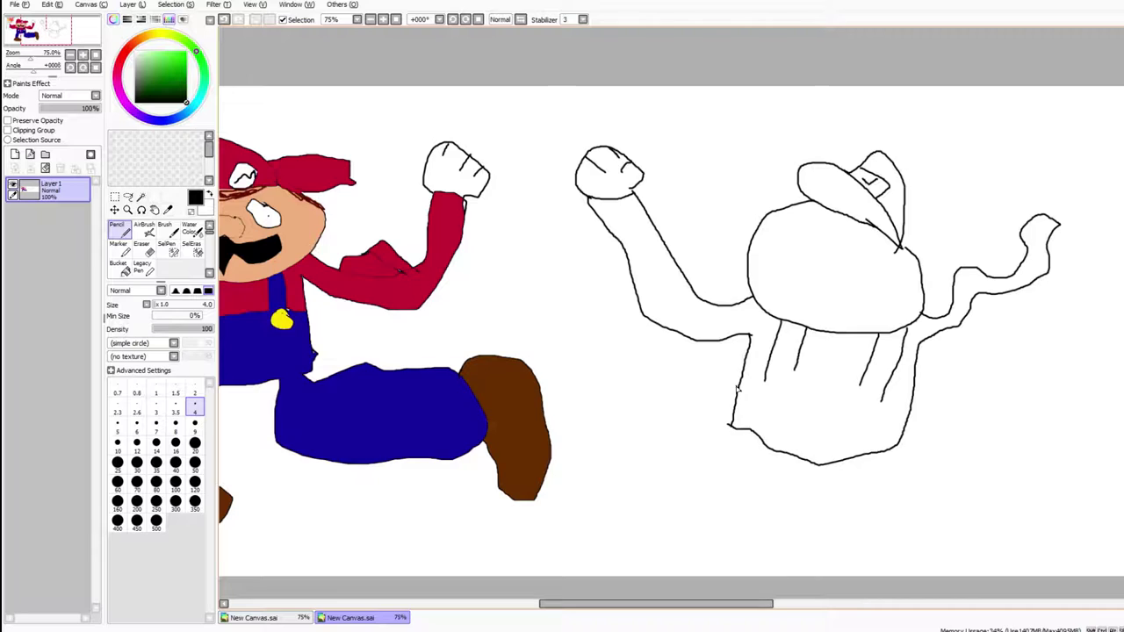
# Pencil the top edge and two oval buttons of the overalls, and add a tall muscle bulge on each arm.
pyautogui.moveTo(796, 370)
pyautogui.mouseDown()
pyautogui.moveTo(853, 378)
pyautogui.moveTo(901, 418)
pyautogui.mouseUp()
pyautogui.moveTo(880, 392)
pyautogui.mouseDown()
pyautogui.moveTo(842, 406)
pyautogui.moveTo(863, 415)
pyautogui.moveTo(879, 392)
pyautogui.mouseUp()
pyautogui.moveTo(774, 384)
pyautogui.mouseDown()
pyautogui.moveTo(791, 402)
pyautogui.moveTo(787, 388)
pyautogui.mouseUp()
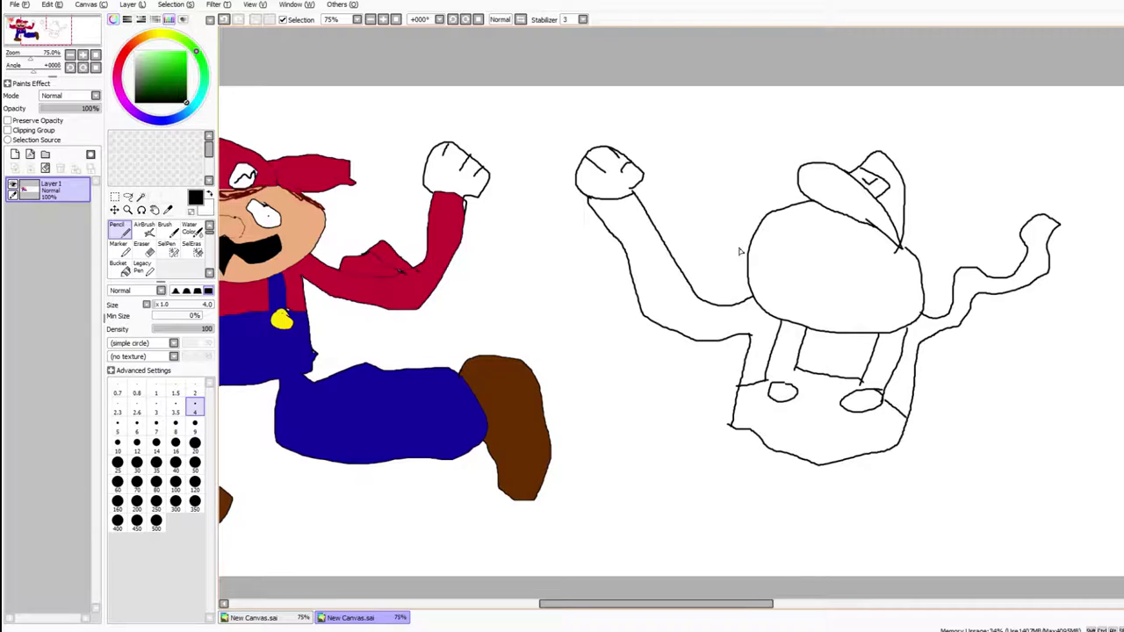
pyautogui.moveTo(674, 255)
pyautogui.mouseDown()
pyautogui.moveTo(689, 187)
pyautogui.moveTo(717, 170)
pyautogui.moveTo(724, 300)
pyautogui.mouseUp()
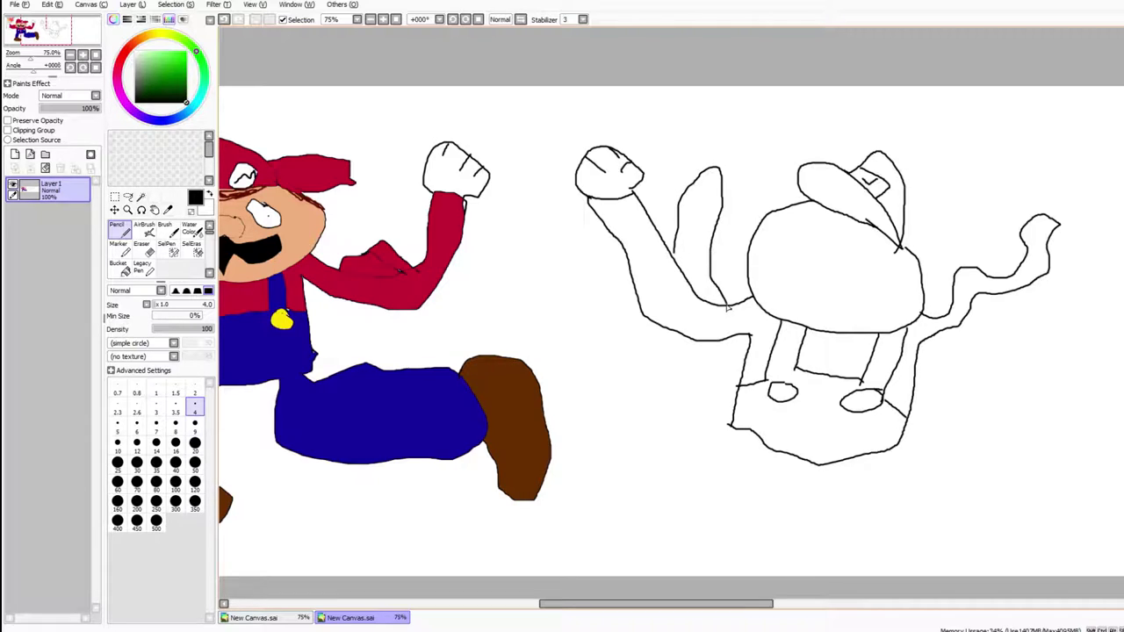
pyautogui.moveTo(964, 265)
pyautogui.mouseDown()
pyautogui.moveTo(942, 231)
pyautogui.moveTo(958, 178)
pyautogui.moveTo(991, 202)
pyautogui.moveTo(1023, 272)
pyautogui.mouseUp()
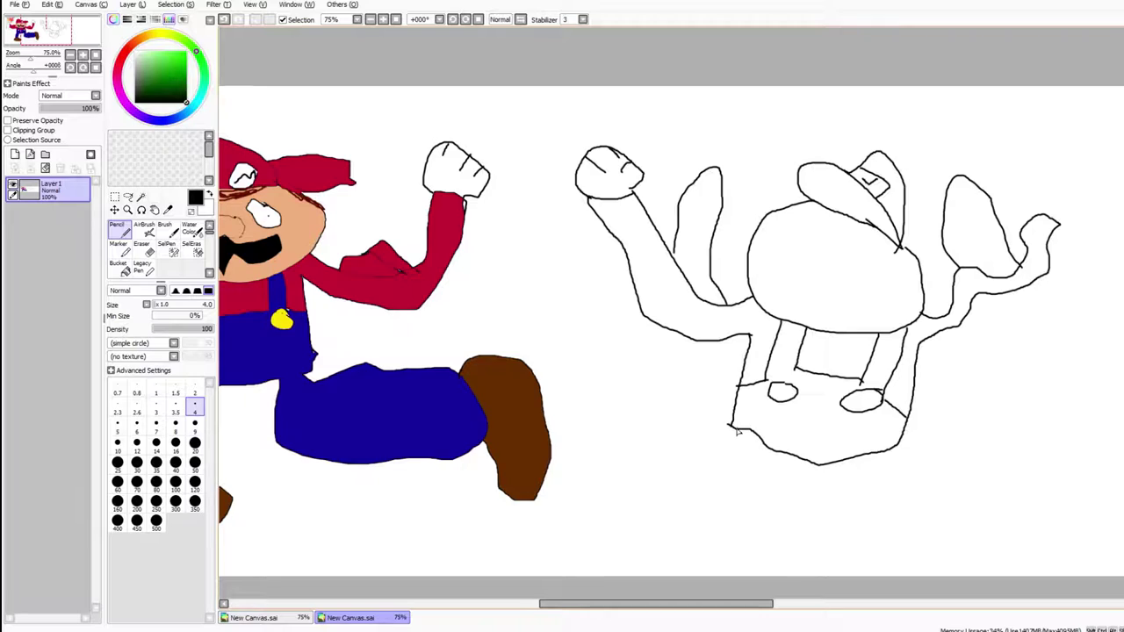
# Pencil two short legs below the overalls, each ending in a long, outward-pointing shoe.
pyautogui.moveTo(733, 430)
pyautogui.mouseDown()
pyautogui.moveTo(685, 480)
pyautogui.moveTo(682, 506)
pyautogui.moveTo(736, 495)
pyautogui.moveTo(776, 457)
pyautogui.mouseUp()
pyautogui.moveTo(874, 457)
pyautogui.mouseDown()
pyautogui.moveTo(882, 504)
pyautogui.moveTo(920, 498)
pyautogui.moveTo(904, 434)
pyautogui.mouseUp()
pyautogui.moveTo(897, 502)
pyautogui.mouseDown()
pyautogui.moveTo(871, 533)
pyautogui.moveTo(962, 537)
pyautogui.moveTo(1017, 509)
pyautogui.moveTo(976, 491)
pyautogui.moveTo(882, 505)
pyautogui.mouseUp()
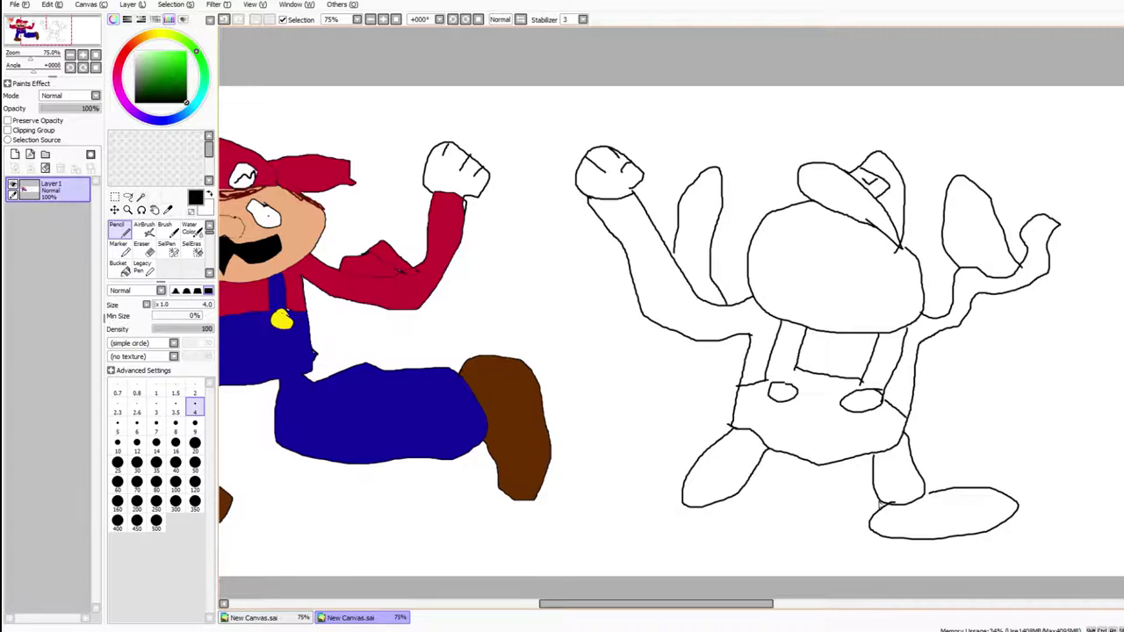
pyautogui.moveTo(727, 502)
pyautogui.mouseDown()
pyautogui.moveTo(680, 521)
pyautogui.moveTo(613, 525)
pyautogui.moveTo(605, 493)
pyautogui.moveTo(687, 500)
pyautogui.mouseUp()
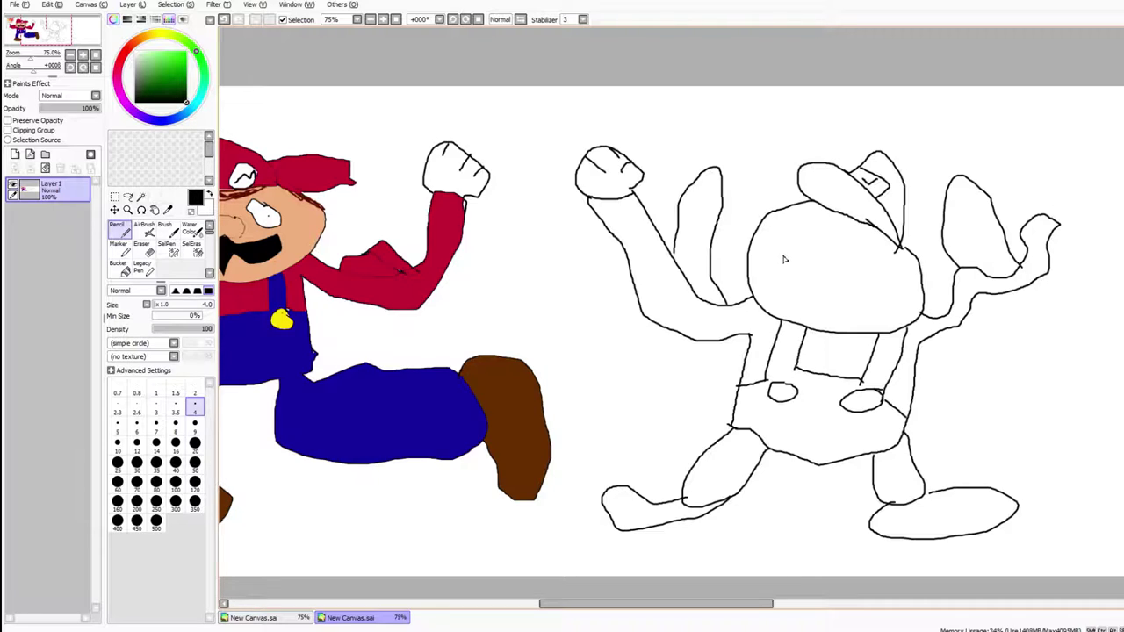
# Pencil the face: a jagged moustache, two slanted eyes with pupils, and a wide grin with teeth.
pyautogui.moveTo(792, 272)
pyautogui.mouseDown()
pyautogui.moveTo(875, 275)
pyautogui.moveTo(873, 298)
pyautogui.moveTo(858, 292)
pyautogui.moveTo(850, 307)
pyautogui.moveTo(781, 288)
pyautogui.mouseUp()
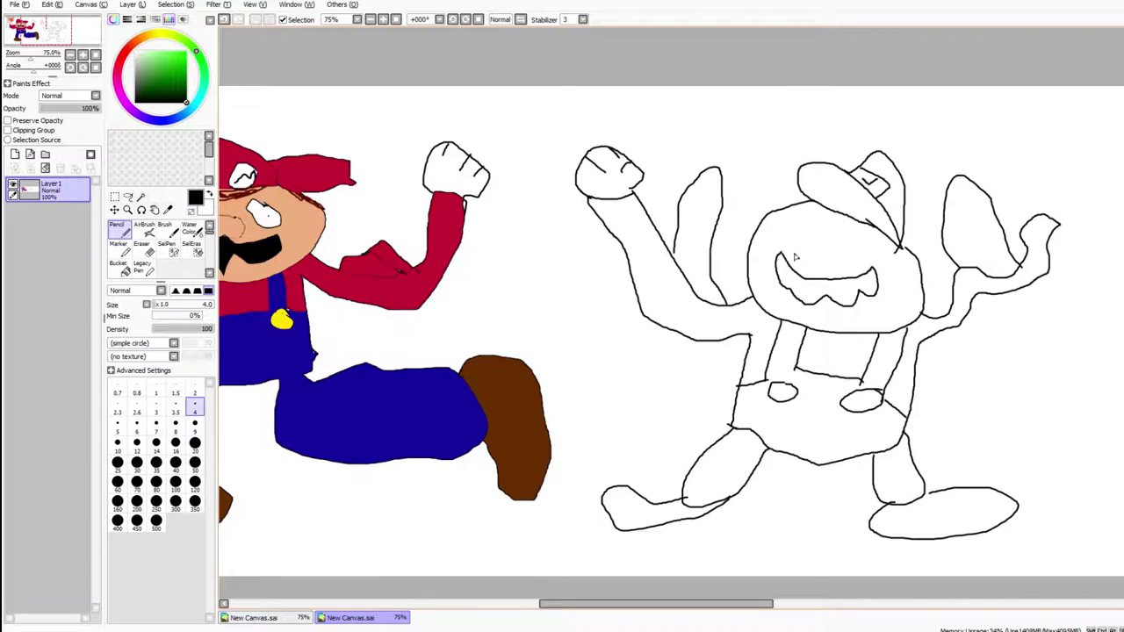
pyautogui.moveTo(793, 253)
pyautogui.mouseDown()
pyautogui.moveTo(824, 227)
pyautogui.moveTo(840, 262)
pyautogui.moveTo(800, 258)
pyautogui.moveTo(815, 249)
pyautogui.mouseUp()
pyautogui.moveTo(881, 246)
pyautogui.mouseDown()
pyautogui.moveTo(851, 257)
pyautogui.moveTo(860, 279)
pyautogui.moveTo(899, 277)
pyautogui.moveTo(902, 256)
pyautogui.moveTo(884, 246)
pyautogui.mouseUp()
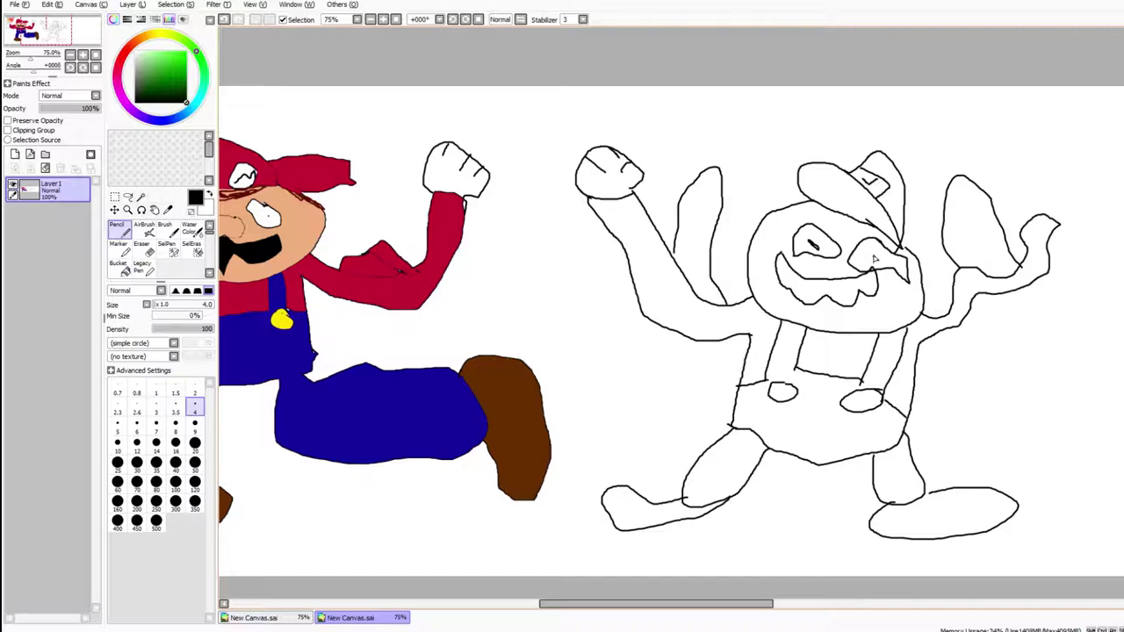
pyautogui.click(874, 257)
pyautogui.moveTo(776, 237)
pyautogui.mouseDown()
pyautogui.moveTo(766, 273)
pyautogui.moveTo(789, 312)
pyautogui.moveTo(838, 318)
pyautogui.moveTo(900, 288)
pyautogui.moveTo(896, 321)
pyautogui.moveTo(866, 331)
pyautogui.moveTo(781, 323)
pyautogui.moveTo(758, 303)
pyautogui.moveTo(755, 270)
pyautogui.moveTo(773, 239)
pyautogui.moveTo(758, 288)
pyautogui.moveTo(801, 320)
pyautogui.moveTo(860, 326)
pyautogui.moveTo(897, 311)
pyautogui.moveTo(903, 294)
pyautogui.mouseUp()
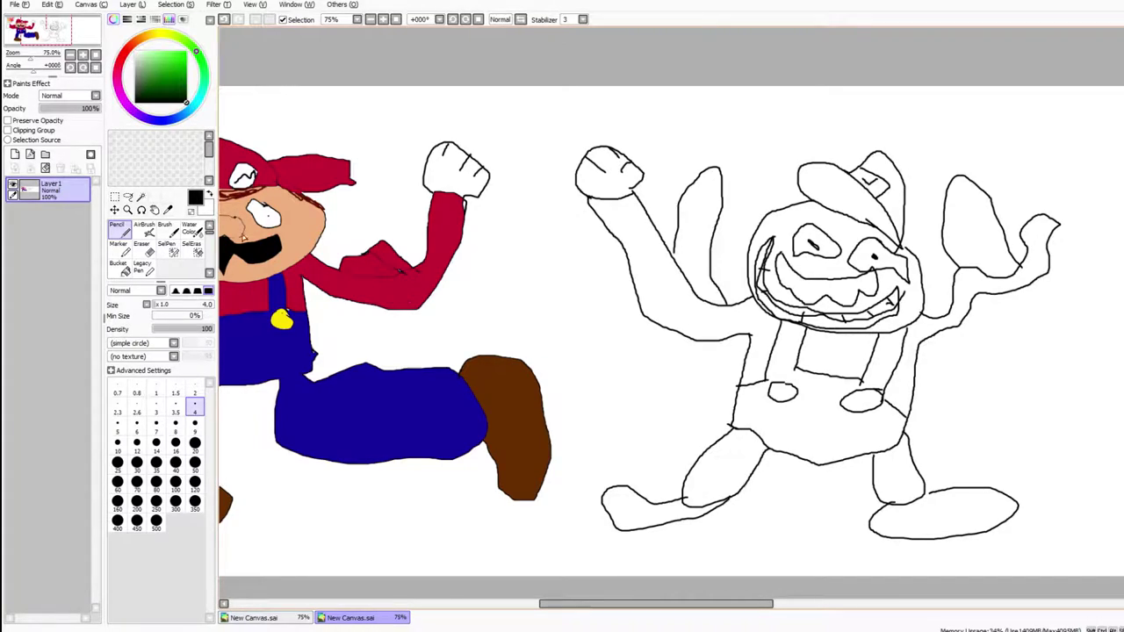
# Bucket-fill the cap, both arms and the shirt's sides with bright green, leaving the cap badge white.
pyautogui.click(187, 51)
pyautogui.click(118, 265)
pyautogui.click(837, 189)
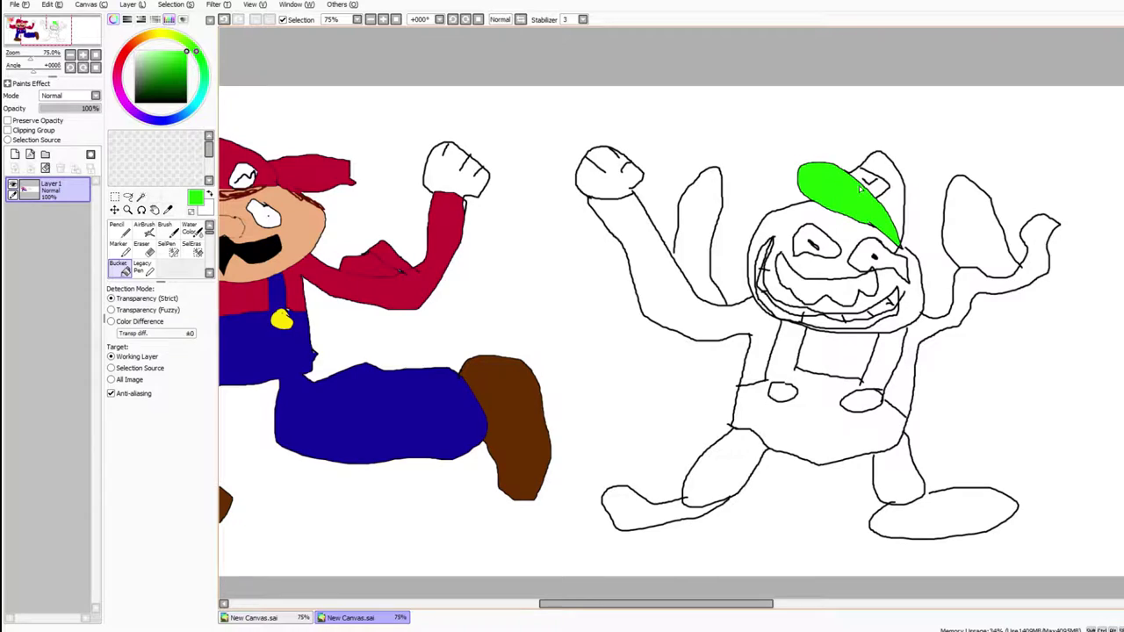
pyautogui.click(897, 210)
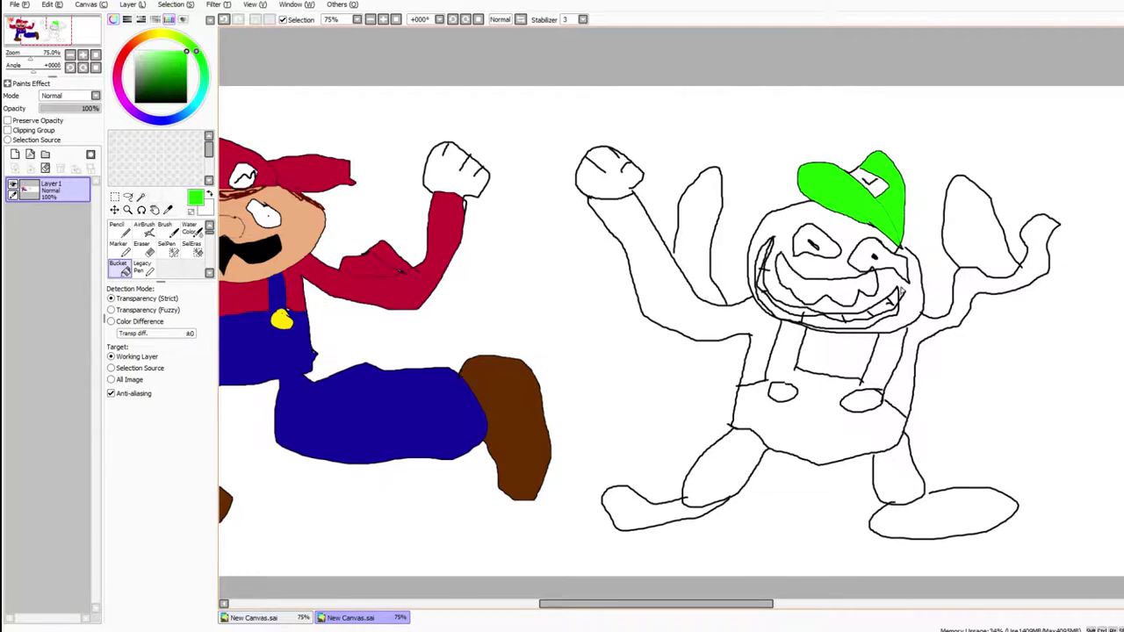
pyautogui.click(933, 338)
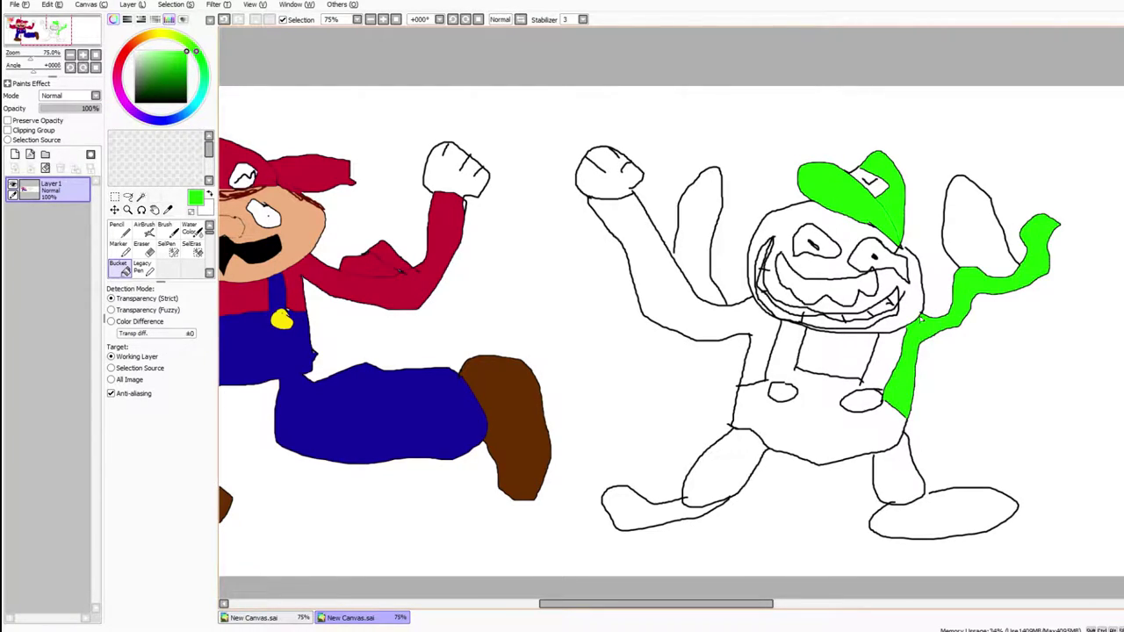
pyautogui.click(751, 325)
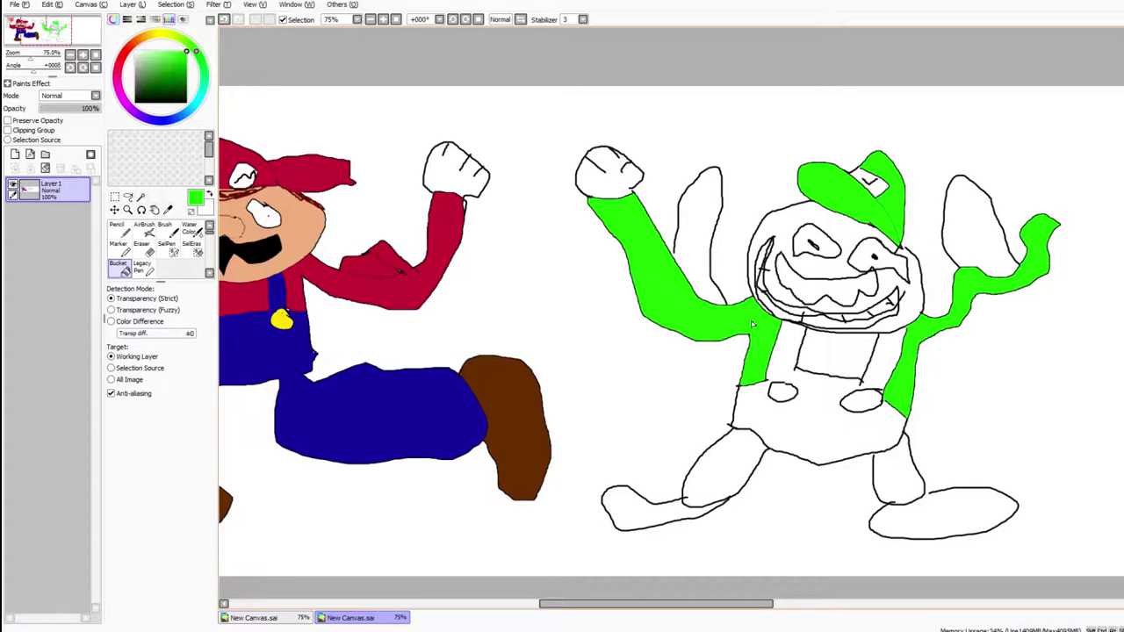
pyautogui.click(712, 275)
pyautogui.hotkey('ctrl', 'z')
pyautogui.moveTo(172, 62); pyautogui.dragTo(193, 107)
pyautogui.click(676, 258)
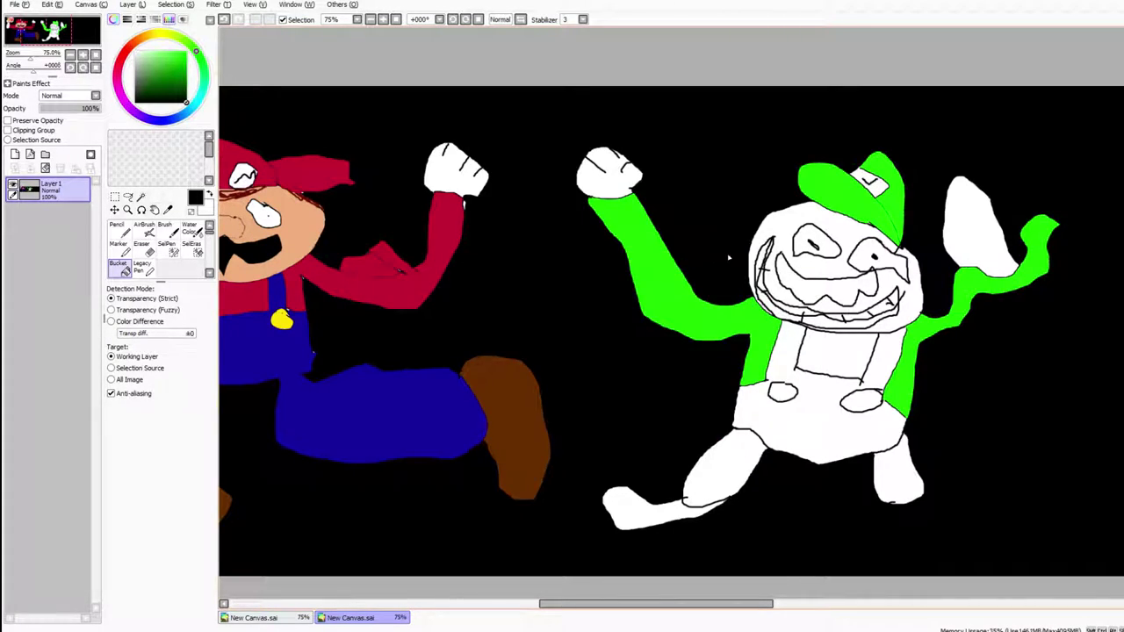
pyautogui.hotkey('ctrl', 'z')
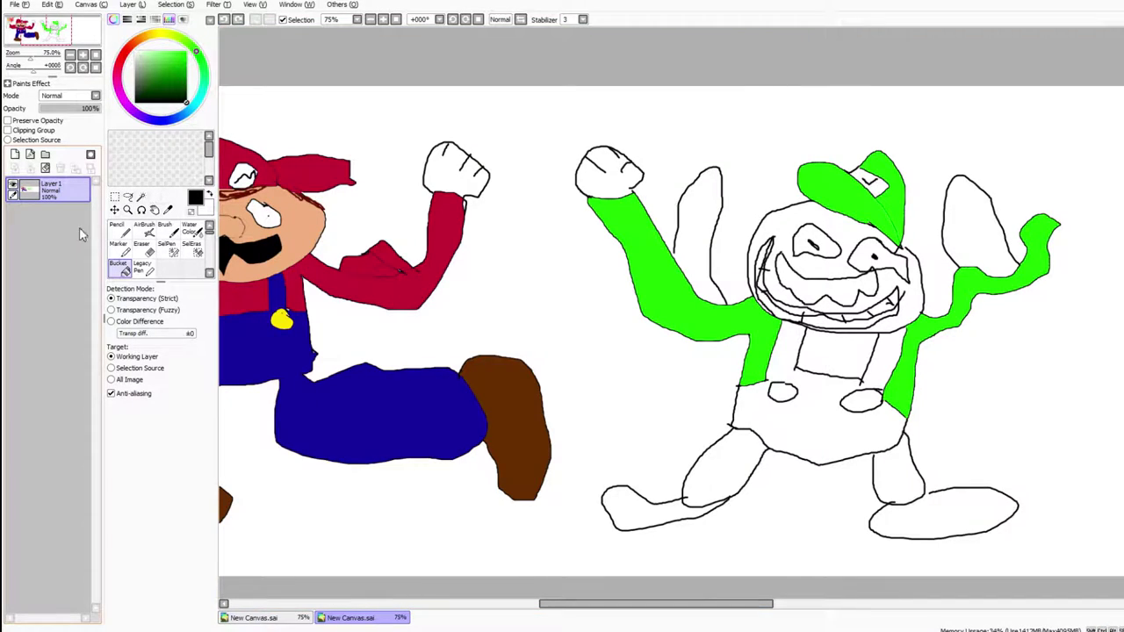
# Close the arm bulge's outline with the black pencil and bucket-fill both bulges and the shirt front with bright green.
pyautogui.click(114, 228)
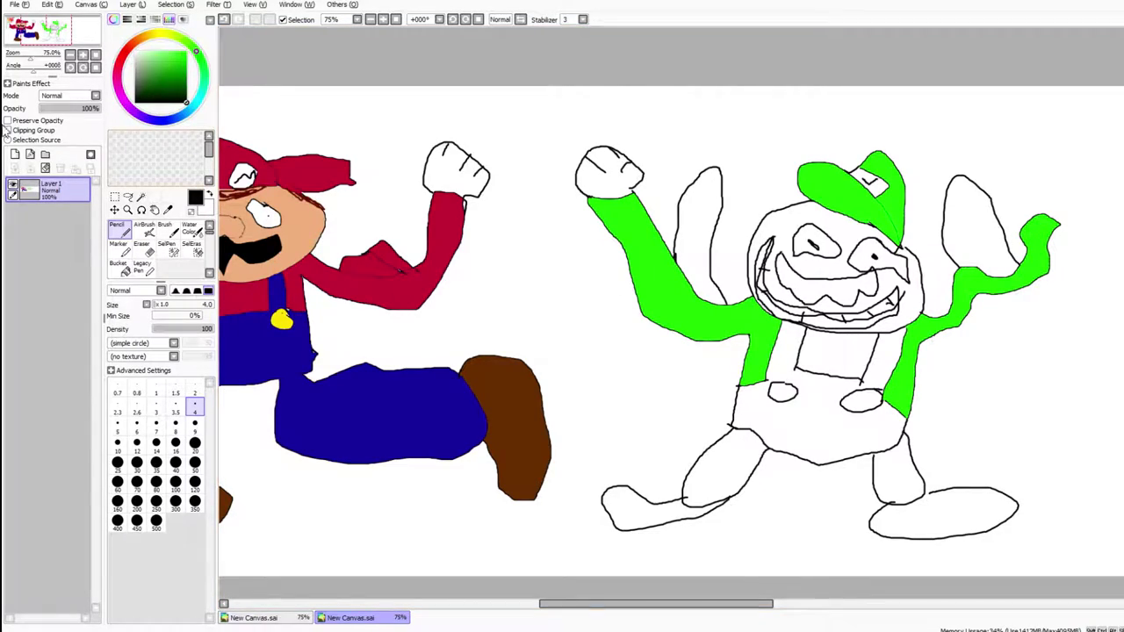
pyautogui.click(187, 50)
pyautogui.click(118, 263)
pyautogui.click(704, 251)
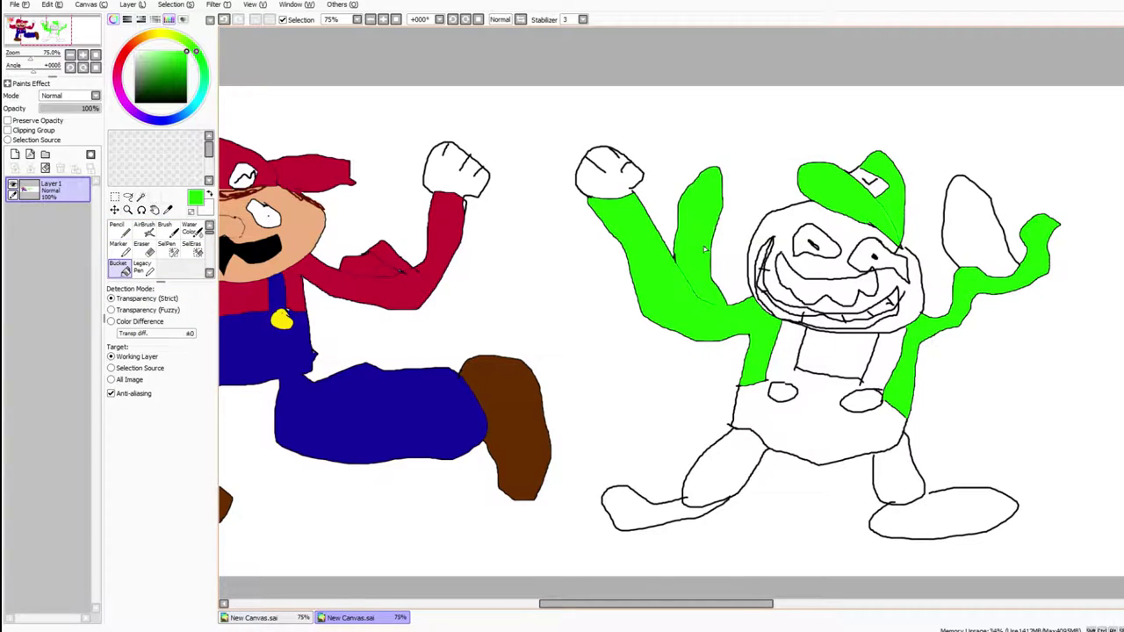
pyautogui.click(967, 234)
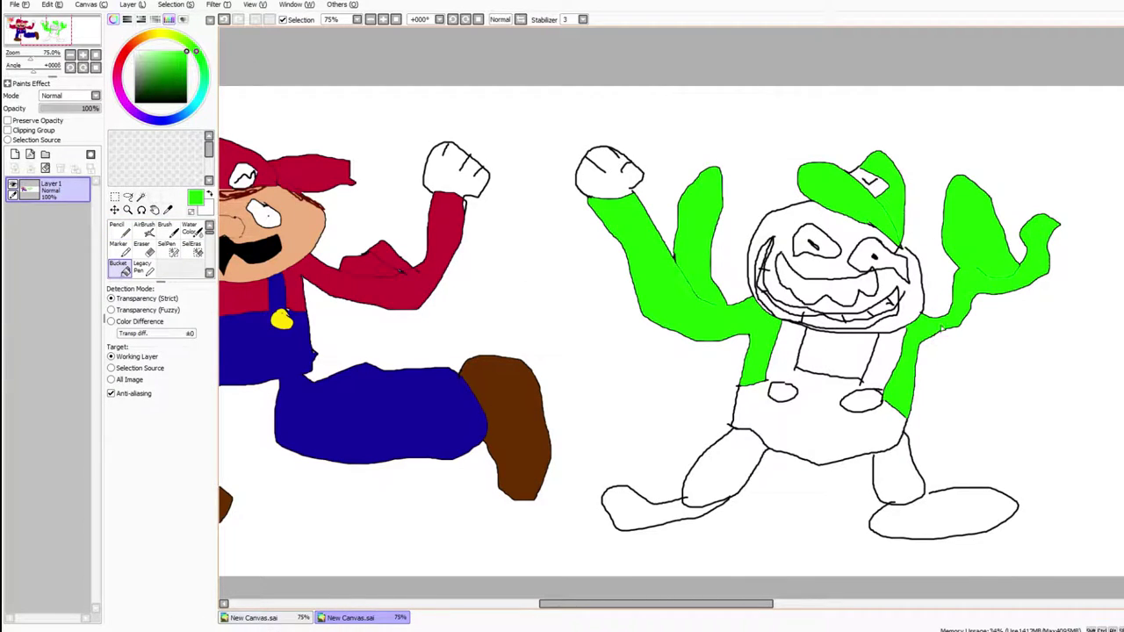
pyautogui.click(817, 359)
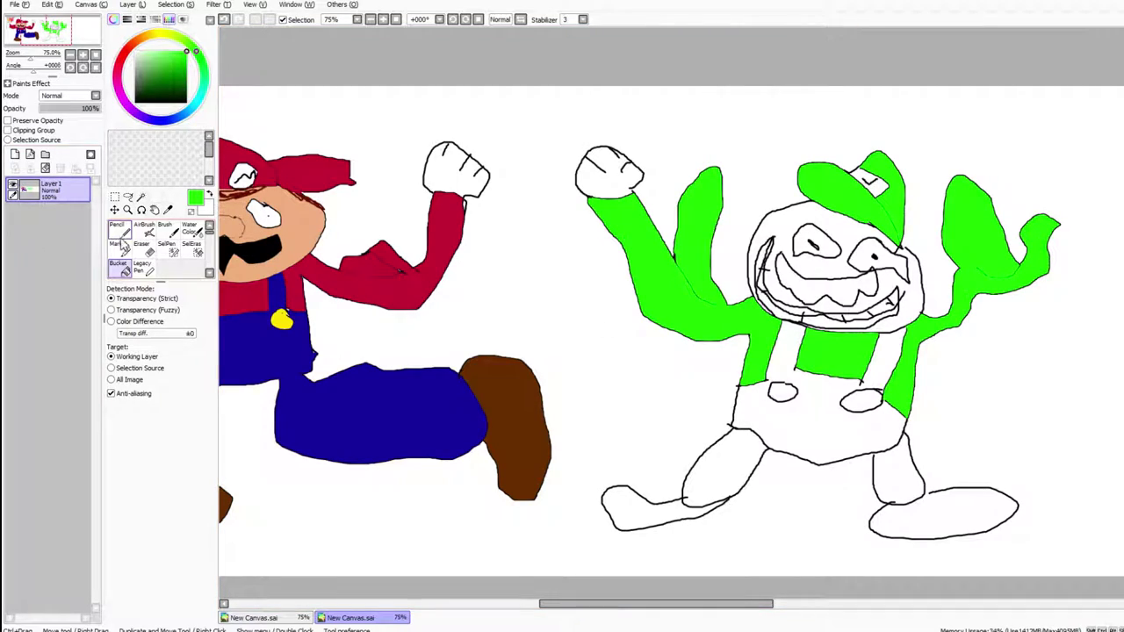
# Choose black and pencil a glove with short finger lines at the end of the wavy arm.
pyautogui.click(121, 229)
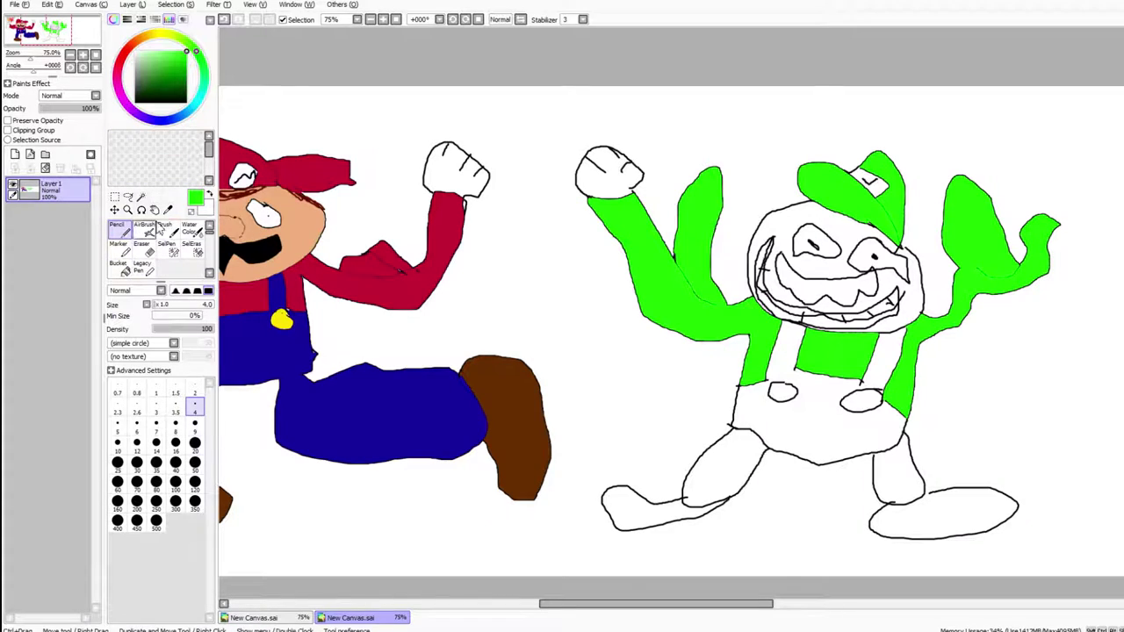
pyautogui.moveTo(185, 101); pyautogui.dragTo(207, 112)
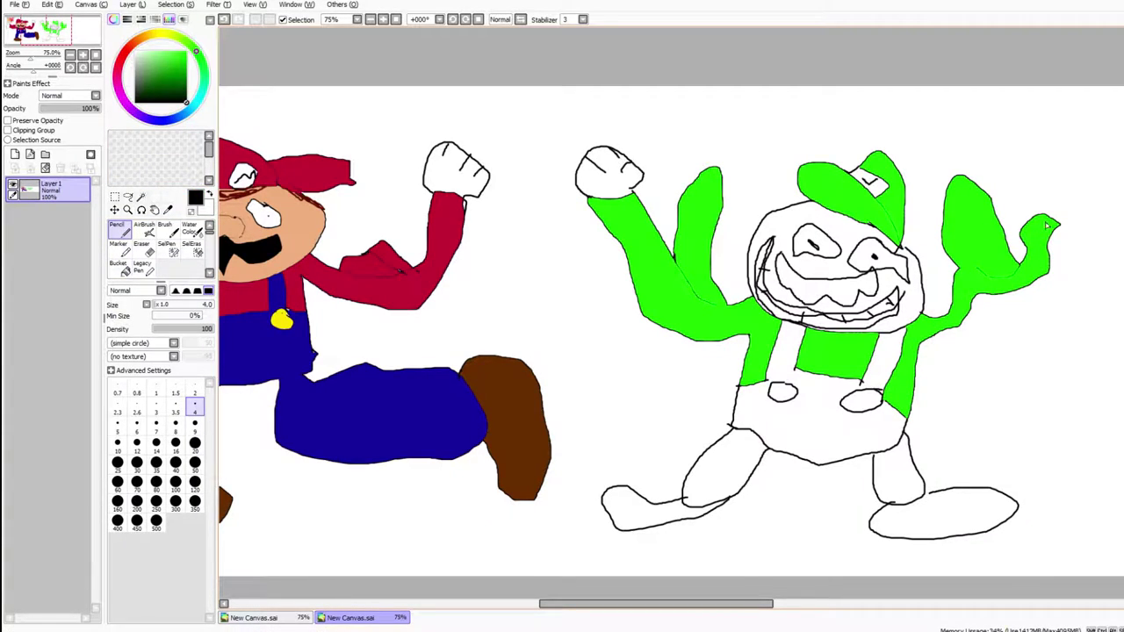
pyautogui.moveTo(1034, 221)
pyautogui.mouseDown()
pyautogui.moveTo(1011, 204)
pyautogui.moveTo(1052, 170)
pyautogui.moveTo(1064, 232)
pyautogui.mouseUp()
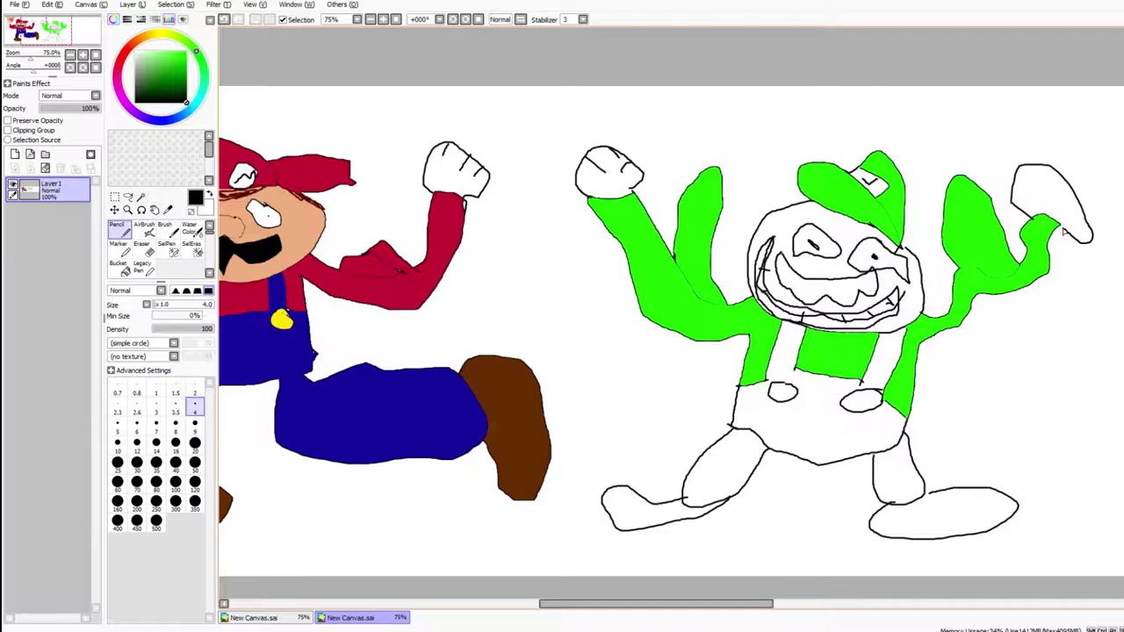
pyautogui.moveTo(1032, 167)
pyautogui.mouseDown()
pyautogui.moveTo(1056, 177)
pyautogui.moveTo(1048, 184)
pyautogui.moveTo(1072, 191)
pyautogui.moveTo(1078, 218)
pyautogui.mouseUp()
# Sample the blue of Mario's trousers, mute it to a greyish violet-blue and bucket-fill the new character's overalls and legs.
pyautogui.click(168, 209)
pyautogui.click(399, 404)
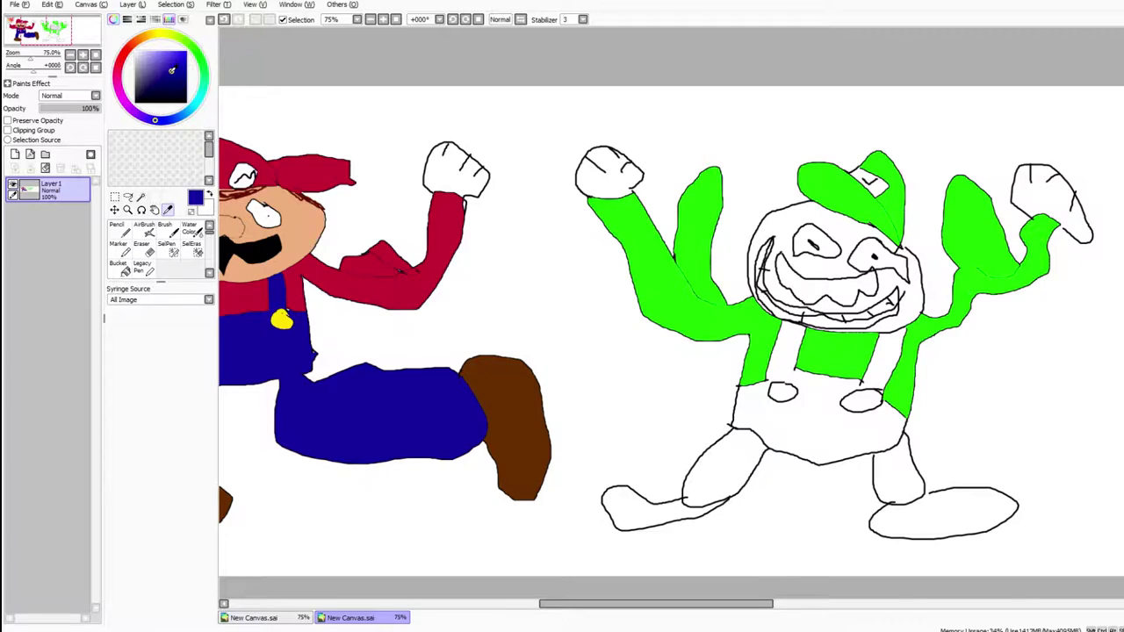
pyautogui.moveTo(173, 70); pyautogui.dragTo(156, 67)
pyautogui.click(114, 265)
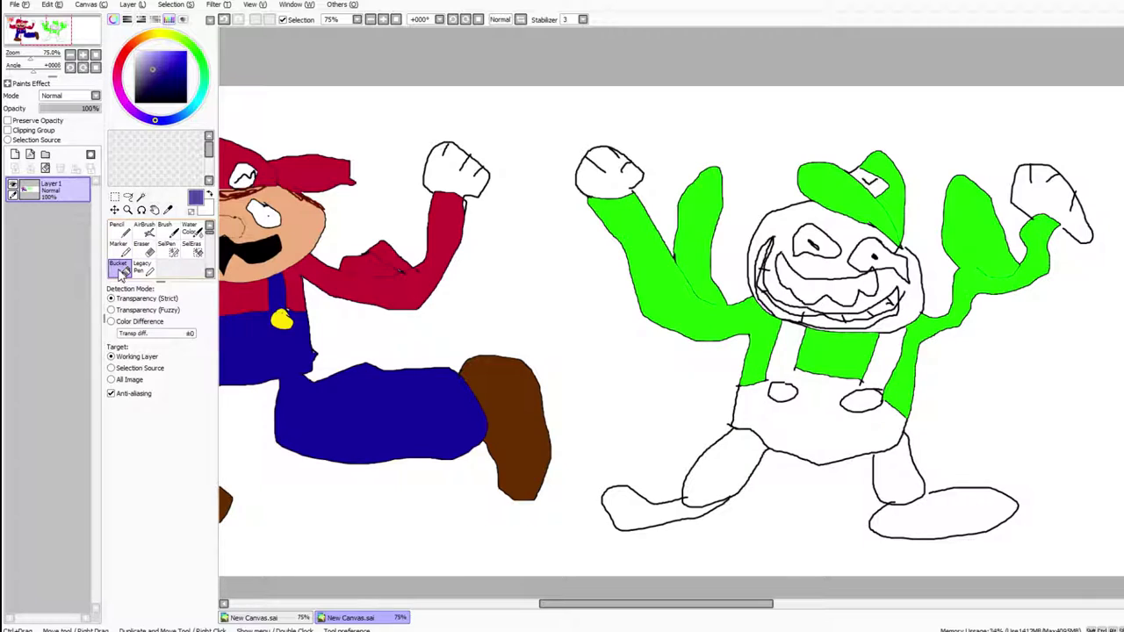
pyautogui.click(717, 467)
pyautogui.click(733, 465)
pyautogui.click(897, 470)
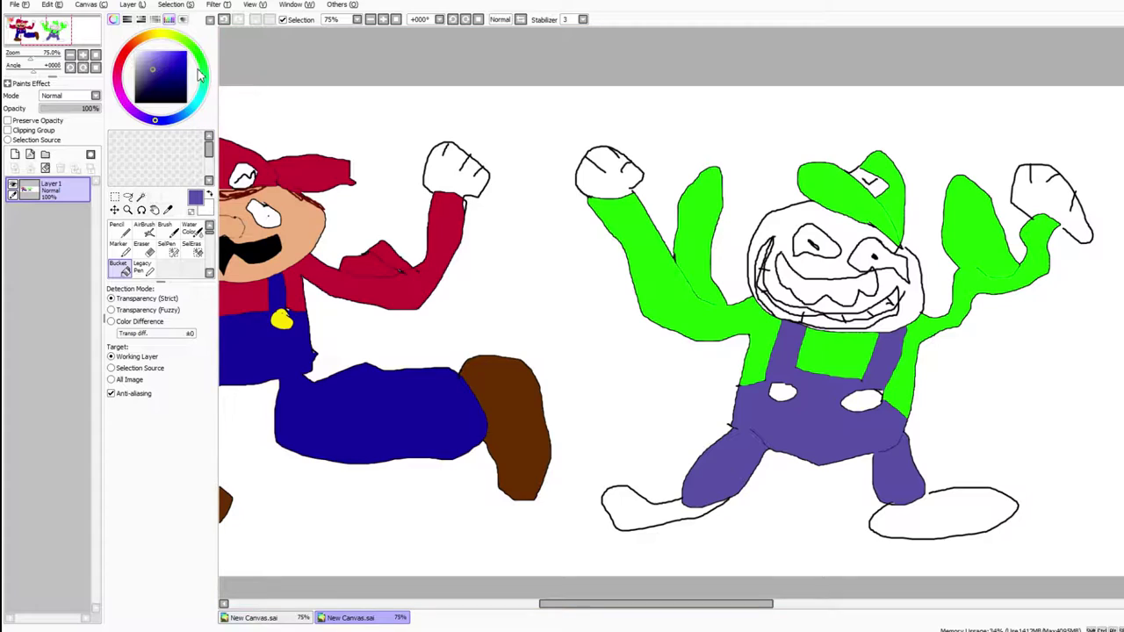
# Choose a dull olive yellow and bucket-fill both buttons on the new character's overalls.
pyautogui.click(167, 42)
pyautogui.moveTo(167, 72)
pyautogui.mouseDown()
pyautogui.moveTo(156, 70)
pyautogui.moveTo(205, 59)
pyautogui.mouseUp()
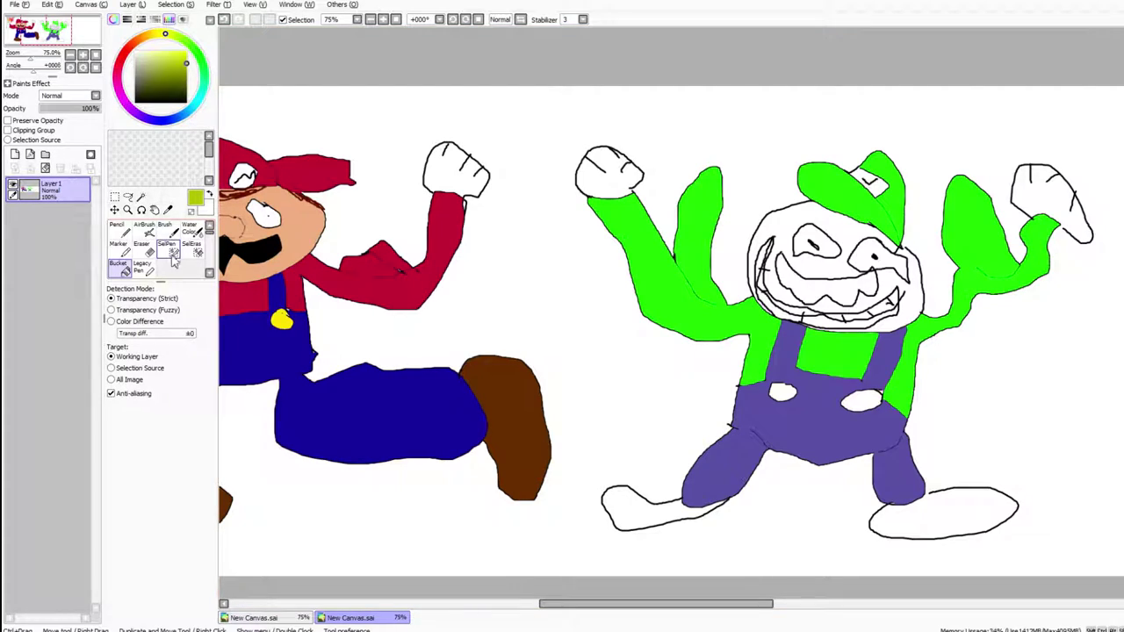
pyautogui.click(789, 397)
pyautogui.click(860, 401)
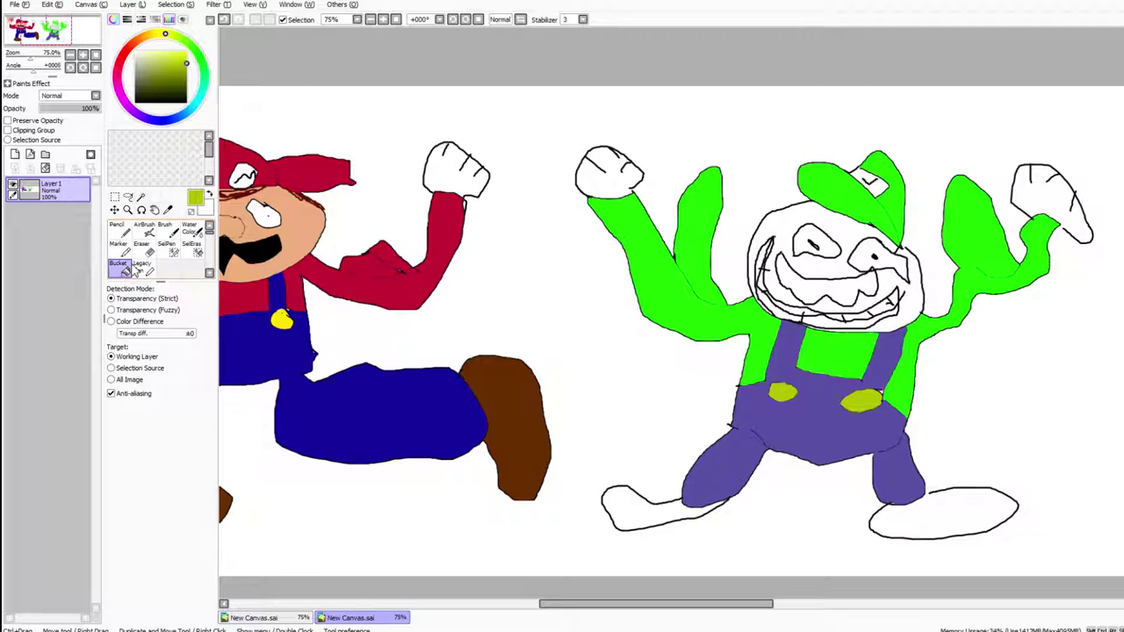
# Sample the brown of Mario's shoe and bucket-fill the green character's upturned, narrow shoe with it.
pyautogui.click(167, 209)
pyautogui.click(503, 428)
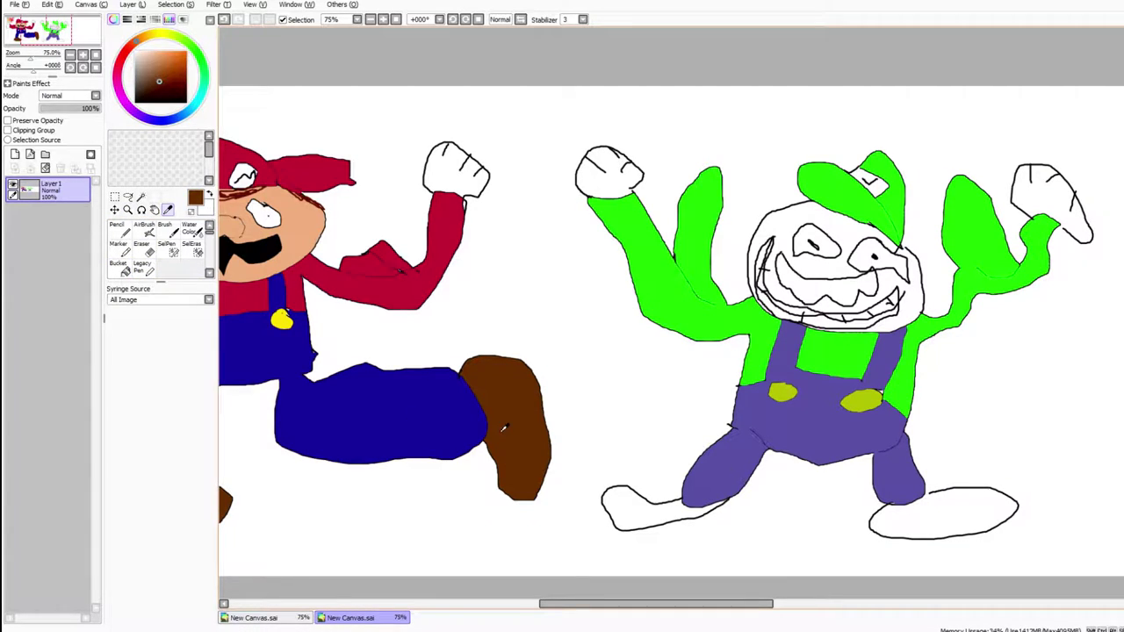
pyautogui.click(120, 266)
pyautogui.click(630, 506)
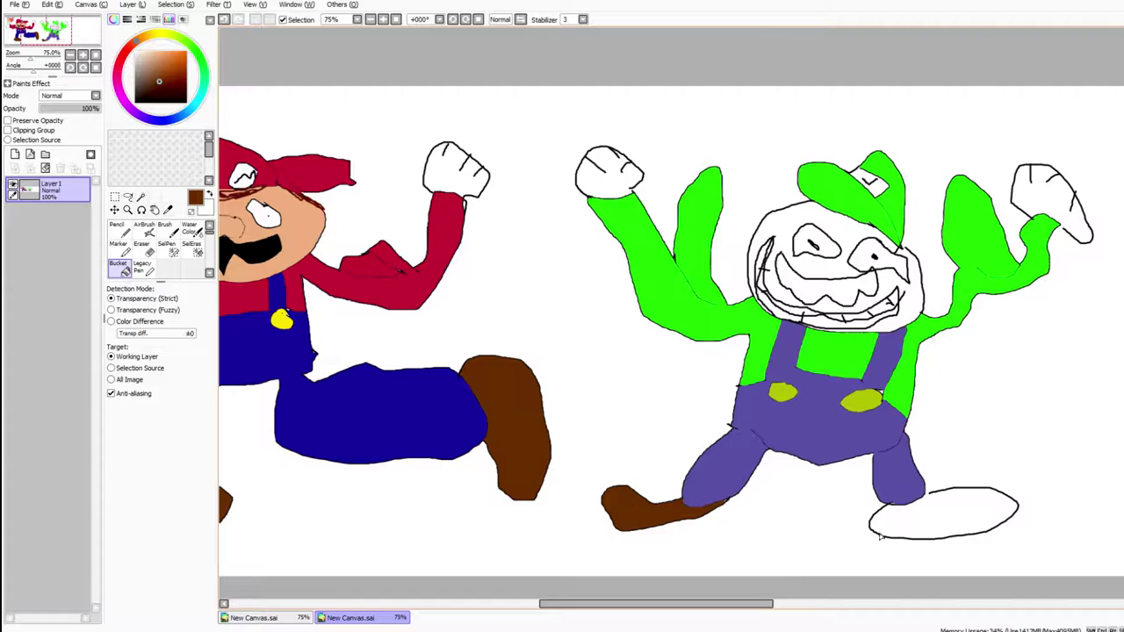
# Close the gap in the oval shoe's outline at the ankle with the black pencil and bucket-fill it with the same brown.
pyautogui.click(929, 522)
pyautogui.hotkey('ctrl', 'z')
pyautogui.moveTo(160, 79); pyautogui.dragTo(185, 102)
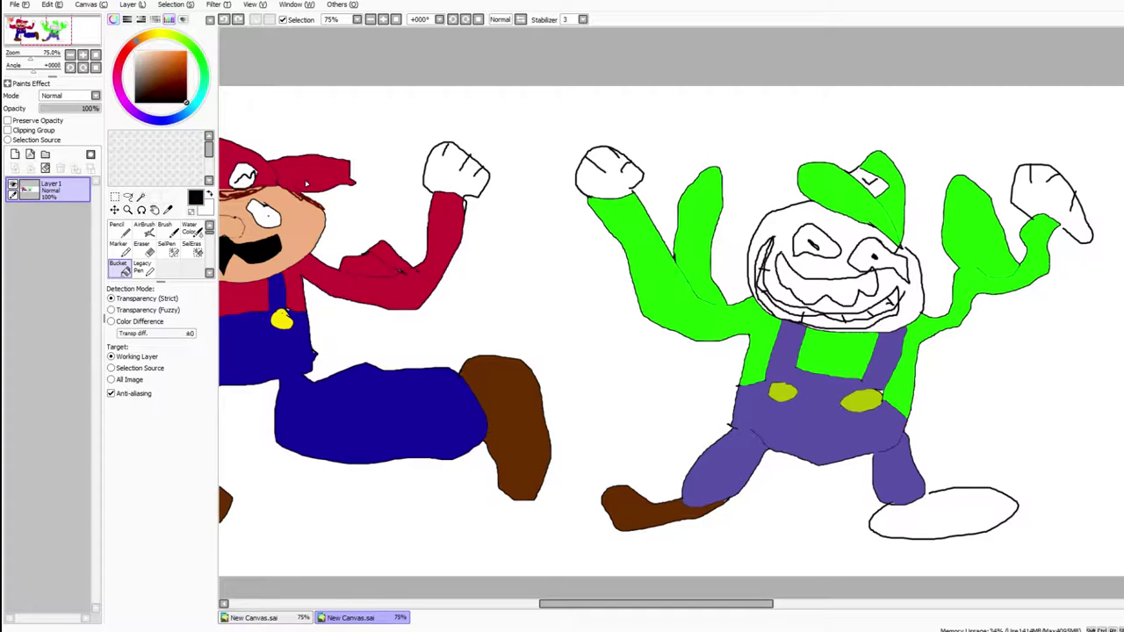
pyautogui.click(117, 226)
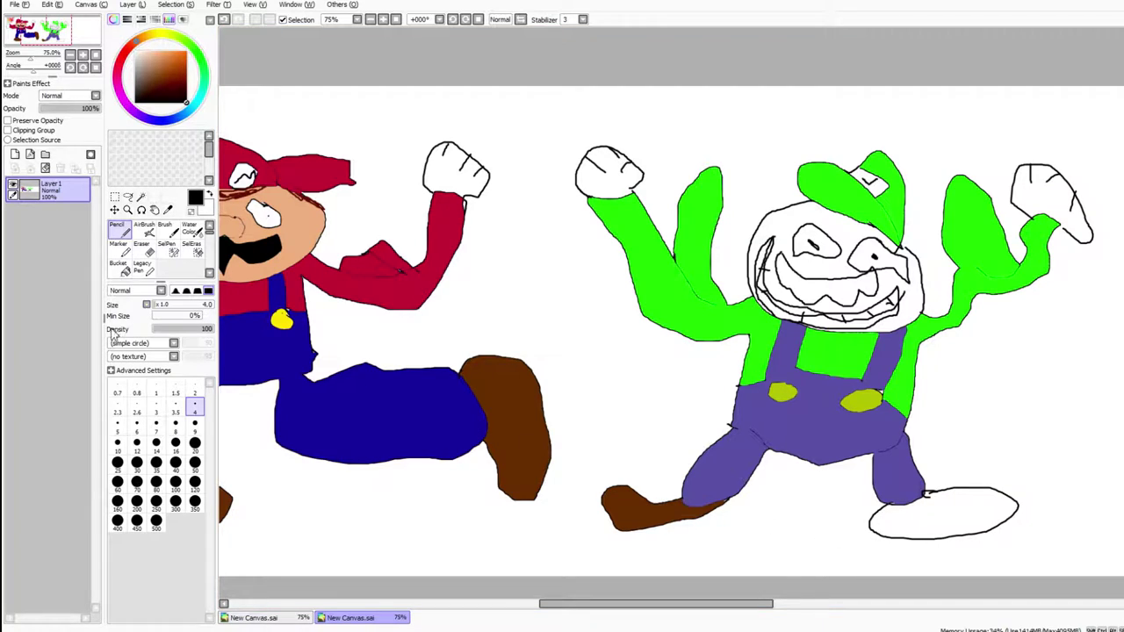
pyautogui.click(167, 211)
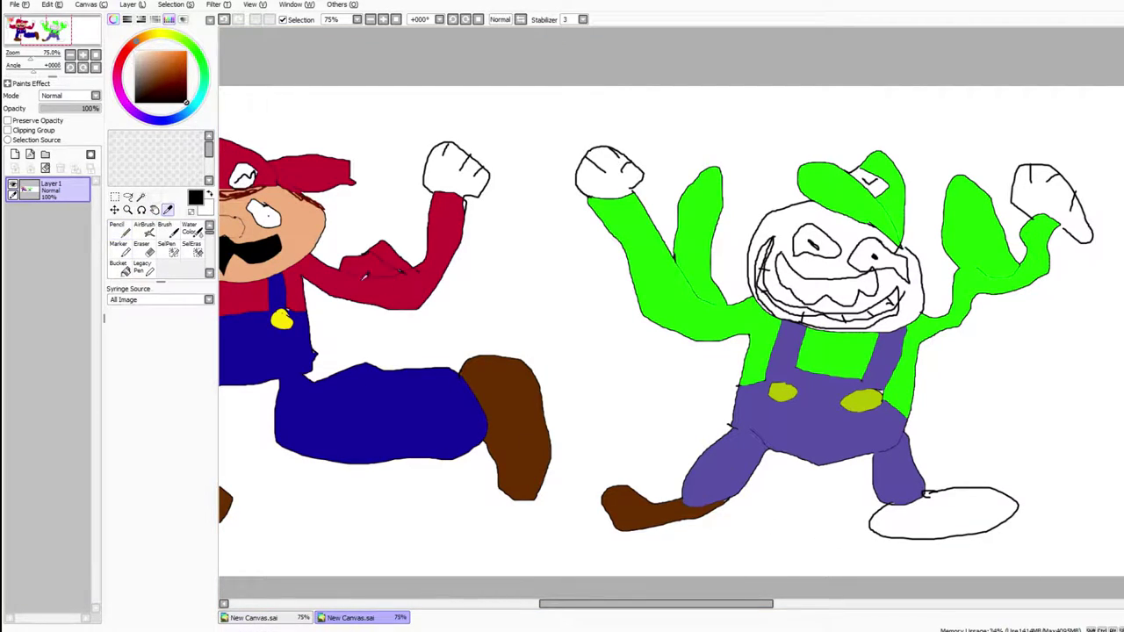
pyautogui.click(507, 388)
pyautogui.click(116, 226)
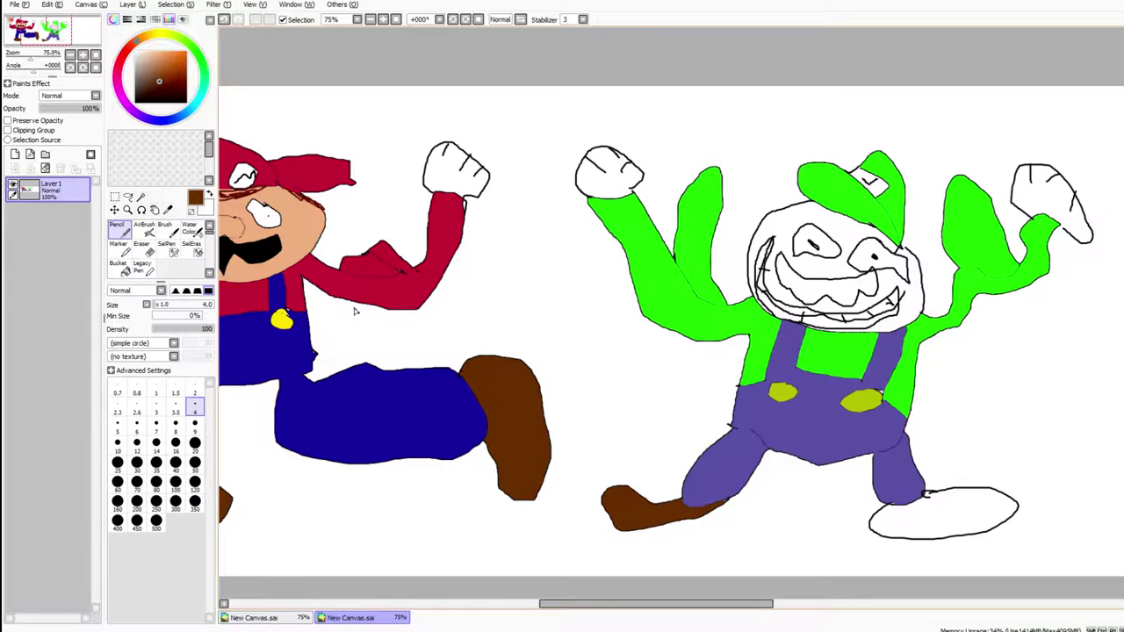
pyautogui.click(117, 265)
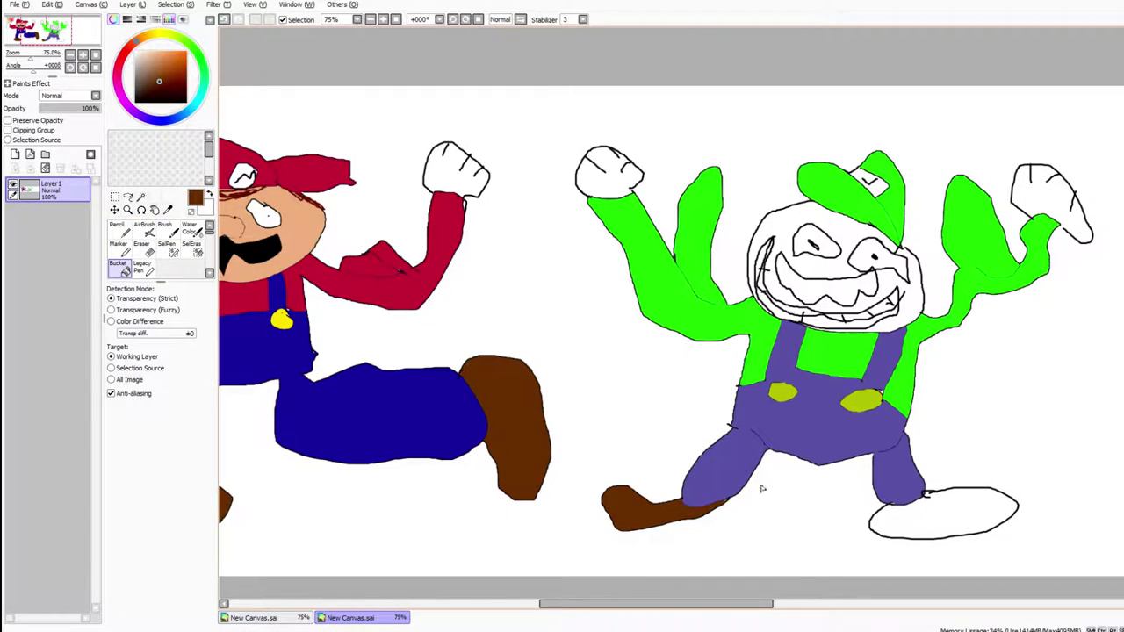
pyautogui.click(964, 524)
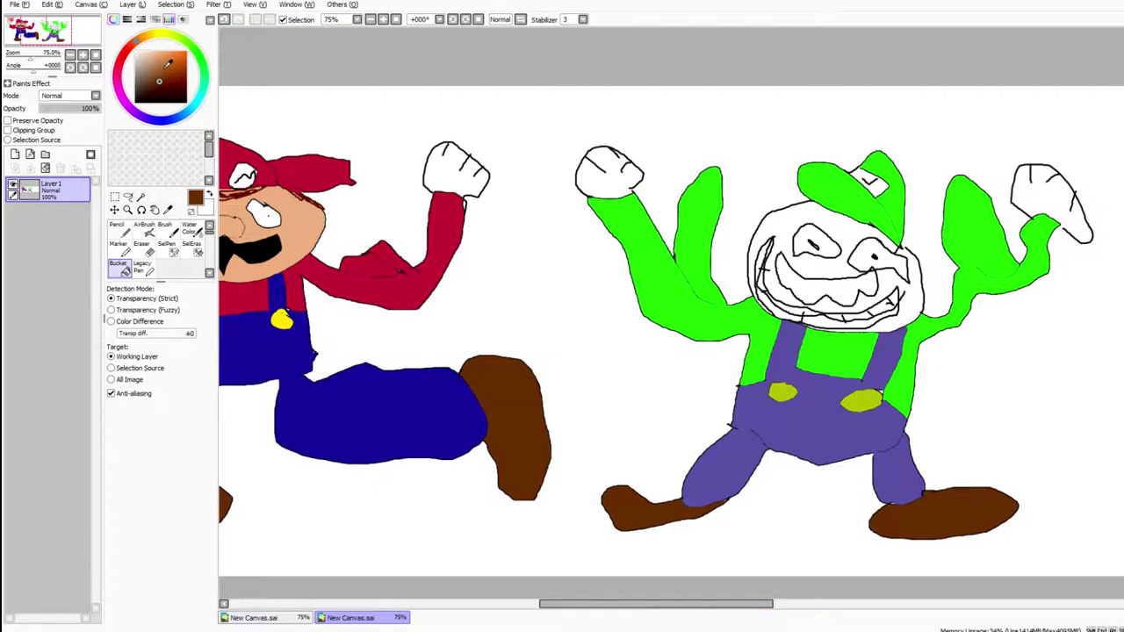
# Bucket-fill the green character's face with light peach and pencil a small black nose outline above the moustache.
pyautogui.moveTo(161, 82)
pyautogui.mouseDown()
pyautogui.moveTo(147, 50)
pyautogui.moveTo(155, 23)
pyautogui.mouseUp()
pyautogui.click(791, 231)
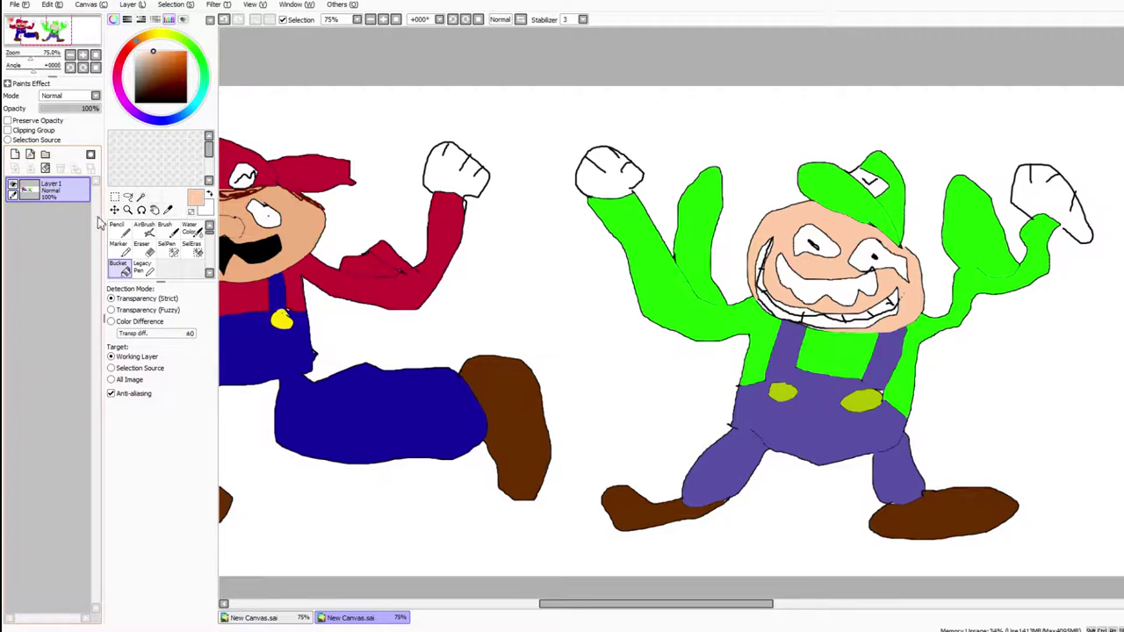
pyautogui.click(123, 230)
pyautogui.click(185, 103)
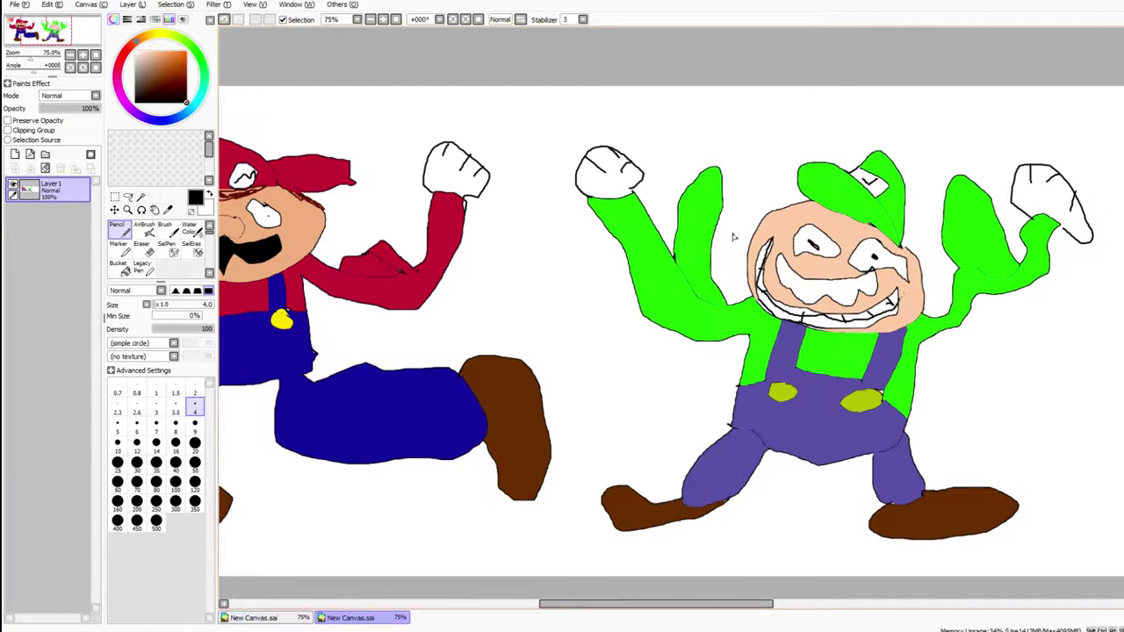
pyautogui.moveTo(835, 262)
pyautogui.mouseDown()
pyautogui.moveTo(821, 281)
pyautogui.moveTo(834, 264)
pyautogui.mouseUp()
# Bucket-fill the green character's wavy moustache with black.
pyautogui.click(134, 102)
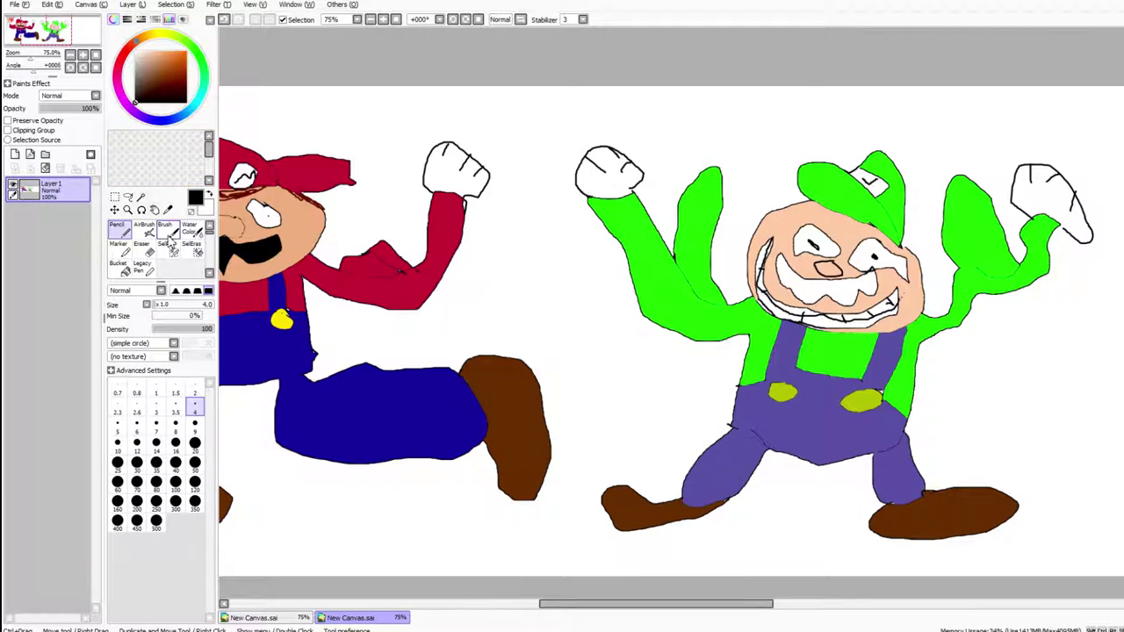
pyautogui.click(120, 265)
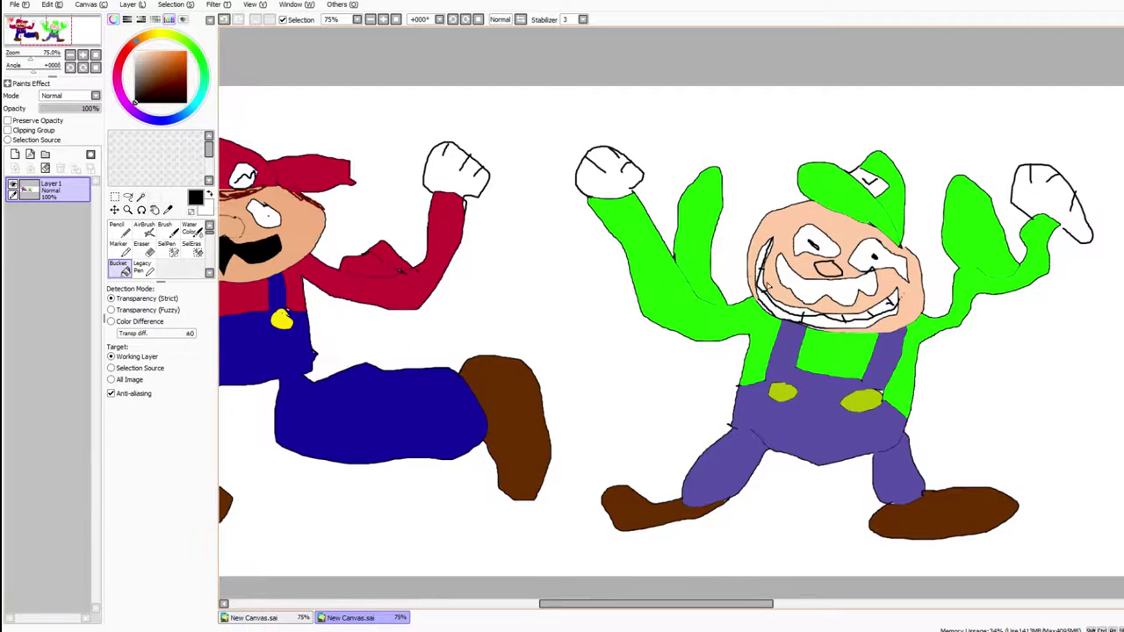
pyautogui.click(805, 295)
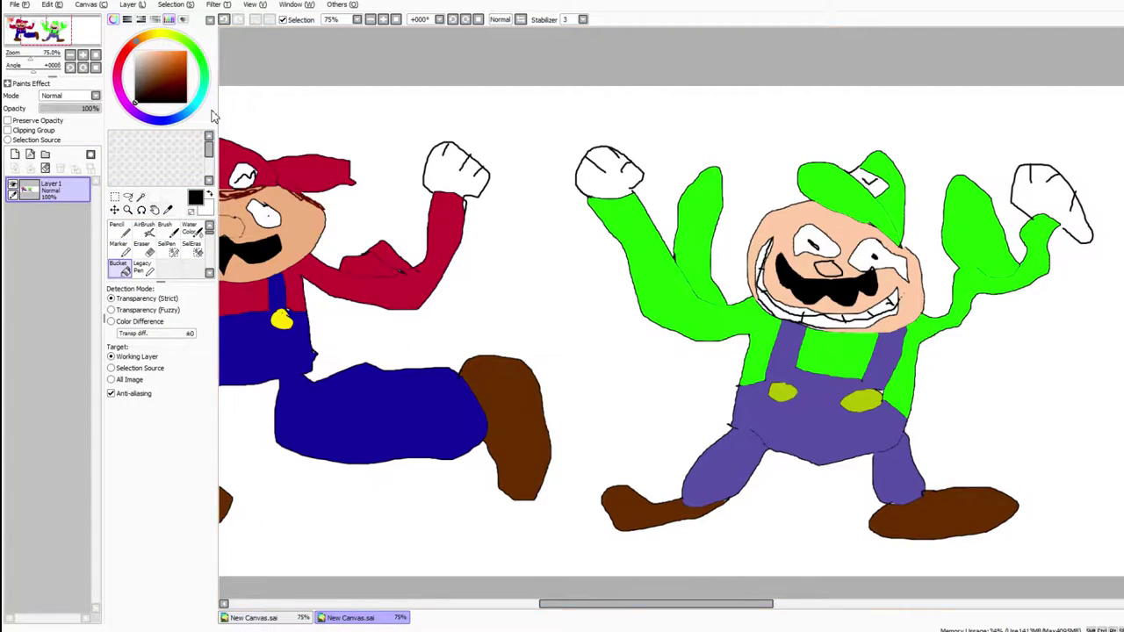
# Choose a dark reddish brown and pencil scribbled hair along the forehead under the green cap.
pyautogui.moveTo(174, 69)
pyautogui.mouseDown()
pyautogui.moveTo(188, 65)
pyautogui.moveTo(174, 79)
pyautogui.mouseUp()
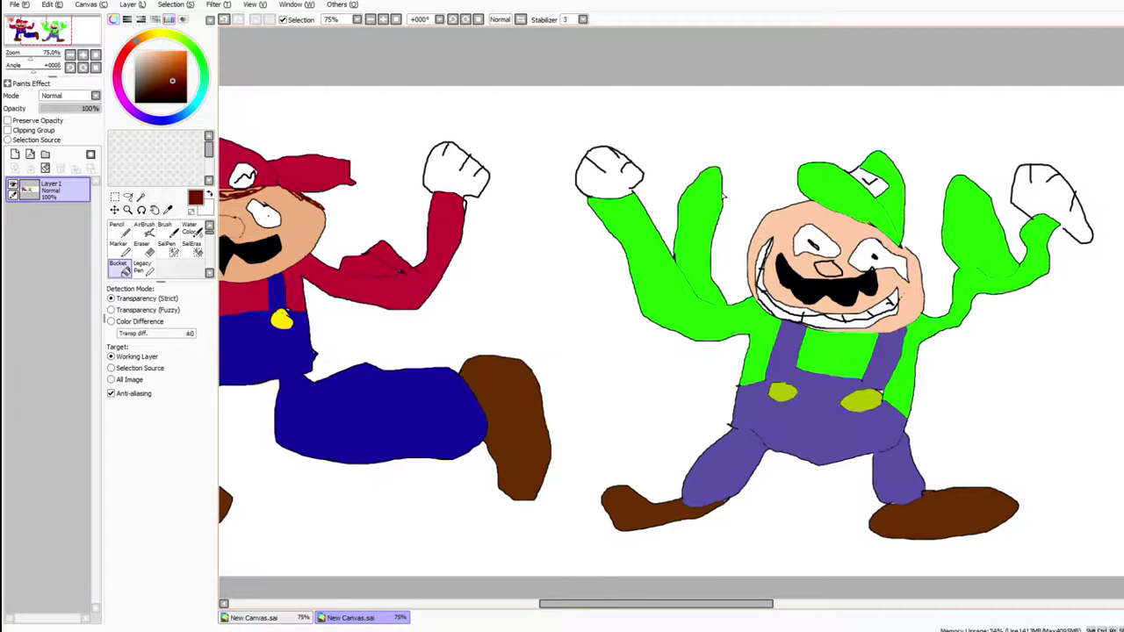
pyautogui.press('n')
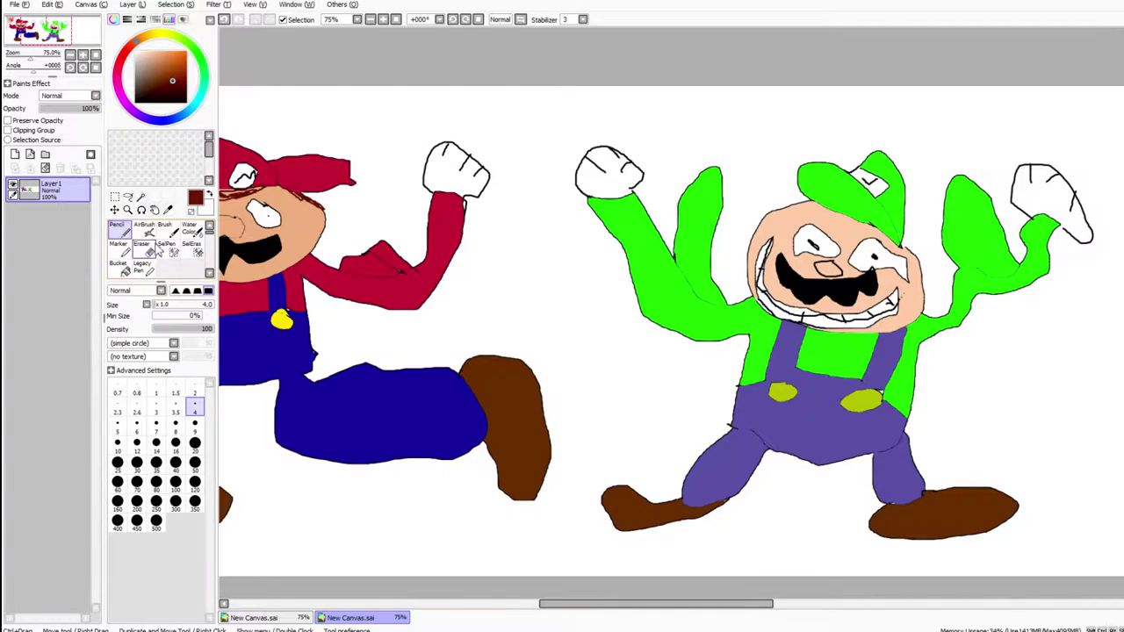
pyautogui.moveTo(815, 205)
pyautogui.mouseDown()
pyautogui.moveTo(772, 211)
pyautogui.moveTo(815, 204)
pyautogui.moveTo(783, 209)
pyautogui.moveTo(874, 221)
pyautogui.moveTo(869, 232)
pyautogui.moveTo(895, 249)
pyautogui.mouseUp()
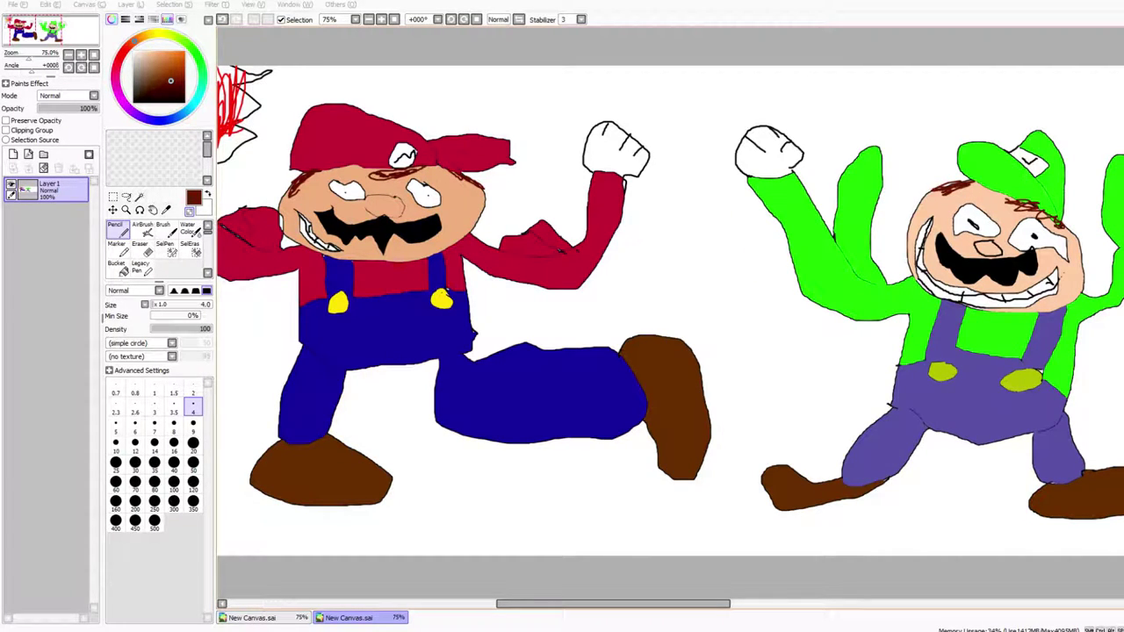
# In the blank area beside the green character, pencil a creature's tall body in black with a long clawed foot and a raised tail.
pyautogui.moveTo(720, 610); pyautogui.dragTo(922, 617)
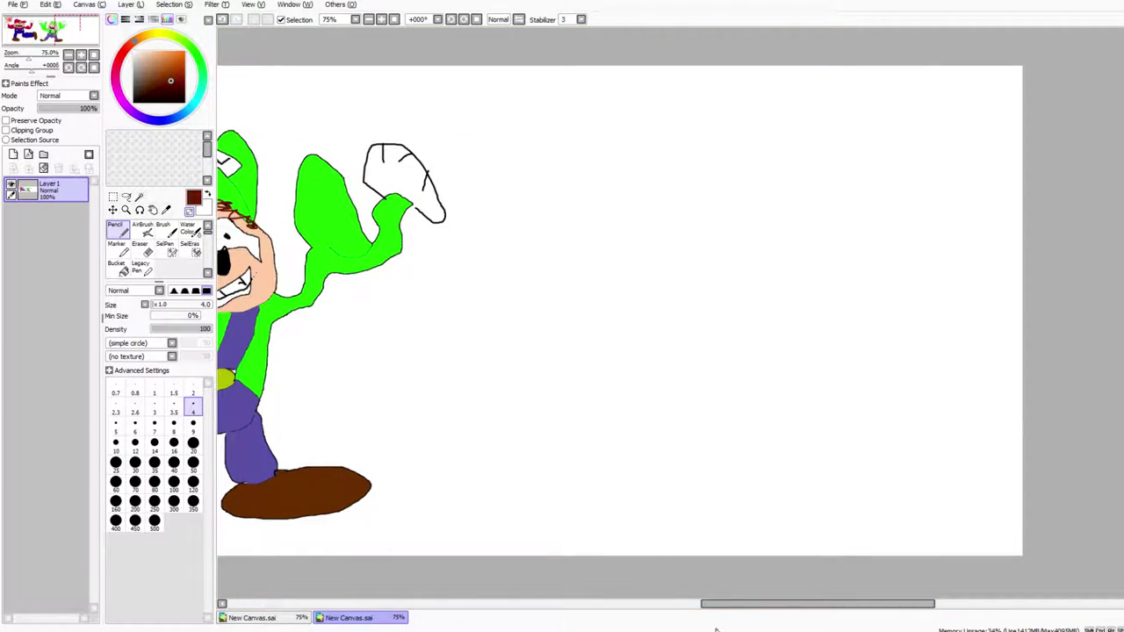
pyautogui.moveTo(151, 88); pyautogui.dragTo(185, 103)
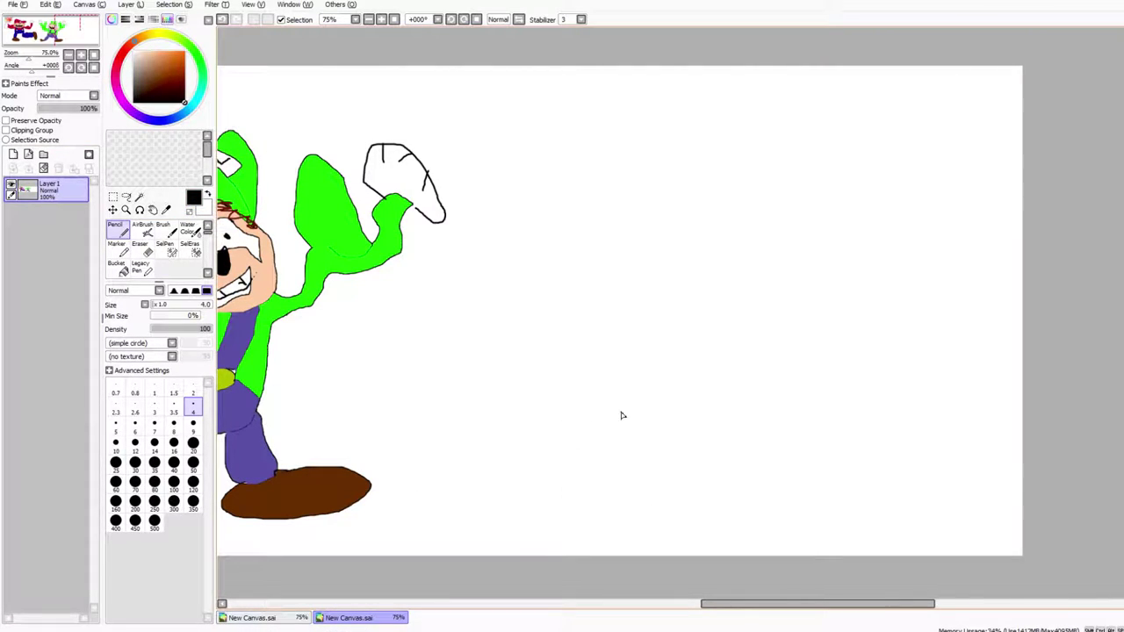
pyautogui.moveTo(600, 504)
pyautogui.mouseDown()
pyautogui.moveTo(602, 488)
pyautogui.moveTo(665, 473)
pyautogui.moveTo(740, 471)
pyautogui.mouseUp()
pyautogui.moveTo(600, 493)
pyautogui.mouseDown()
pyautogui.moveTo(572, 496)
pyautogui.moveTo(599, 507)
pyautogui.mouseUp()
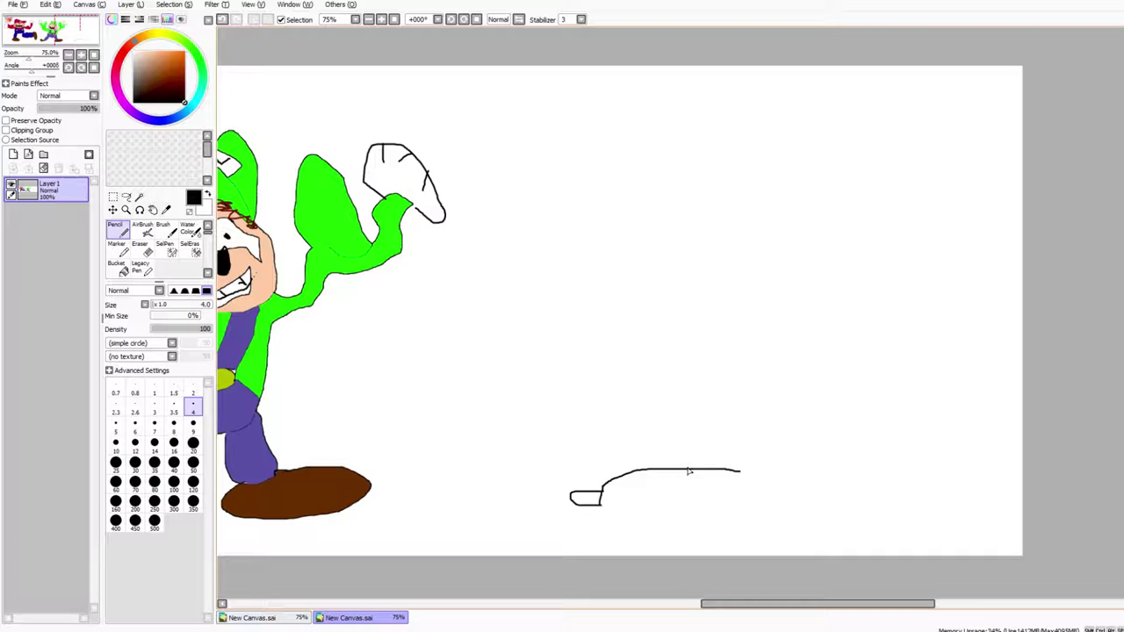
pyautogui.moveTo(650, 471)
pyautogui.mouseDown()
pyautogui.moveTo(626, 425)
pyautogui.moveTo(647, 266)
pyautogui.moveTo(656, 256)
pyautogui.moveTo(784, 254)
pyautogui.moveTo(819, 313)
pyautogui.moveTo(855, 506)
pyautogui.moveTo(747, 520)
pyautogui.moveTo(613, 509)
pyautogui.mouseUp()
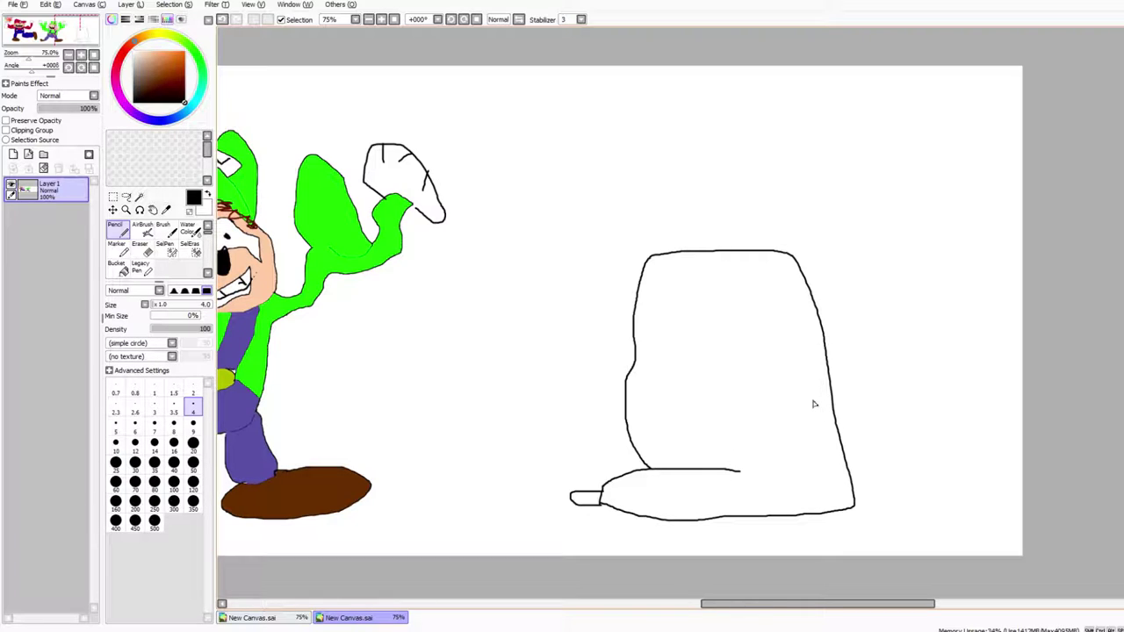
pyautogui.moveTo(839, 431)
pyautogui.mouseDown()
pyautogui.moveTo(947, 373)
pyautogui.moveTo(979, 368)
pyautogui.moveTo(1001, 400)
pyautogui.moveTo(1001, 413)
pyautogui.moveTo(963, 413)
pyautogui.moveTo(910, 455)
pyautogui.moveTo(843, 475)
pyautogui.mouseUp()
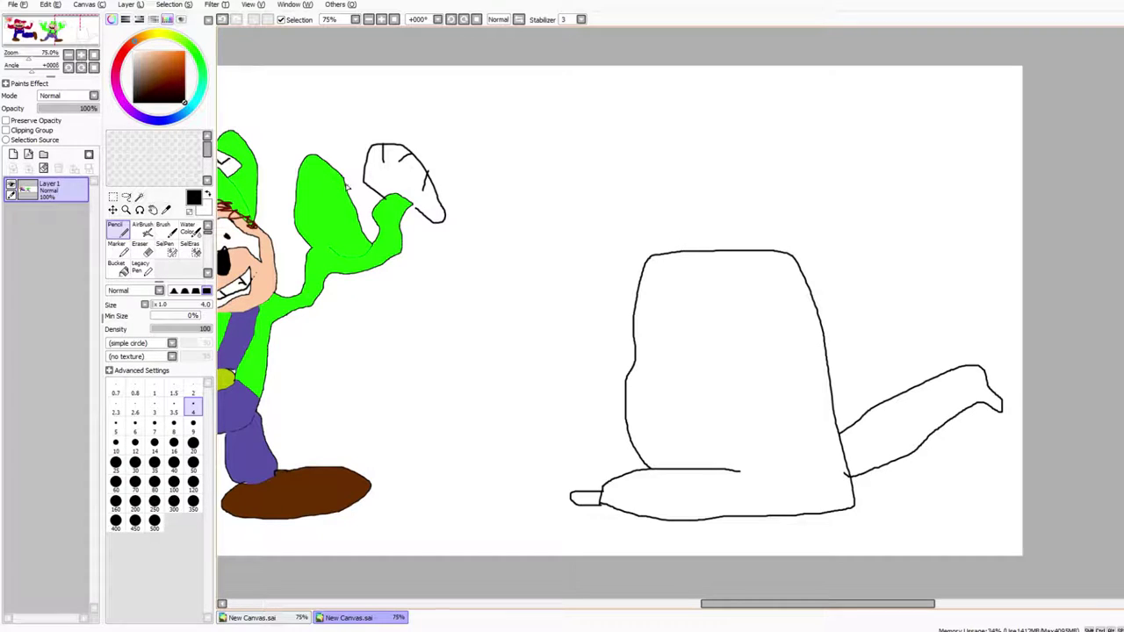
# Pencil the creature's snout and open lower jaw above the body, with jagged teeth in both jaws.
pyautogui.moveTo(651, 263)
pyautogui.mouseDown()
pyautogui.moveTo(595, 282)
pyautogui.moveTo(513, 285)
pyautogui.moveTo(503, 258)
pyautogui.moveTo(527, 239)
pyautogui.moveTo(655, 221)
pyautogui.moveTo(646, 184)
pyautogui.moveTo(524, 182)
pyautogui.moveTo(520, 132)
pyautogui.moveTo(534, 109)
pyautogui.moveTo(582, 112)
pyautogui.mouseUp()
pyautogui.moveTo(540, 237)
pyautogui.mouseDown()
pyautogui.moveTo(558, 208)
pyautogui.moveTo(573, 231)
pyautogui.moveTo(640, 223)
pyautogui.mouseUp()
pyautogui.moveTo(576, 188)
pyautogui.mouseDown()
pyautogui.moveTo(579, 203)
pyautogui.moveTo(628, 186)
pyautogui.moveTo(648, 207)
pyautogui.mouseUp()
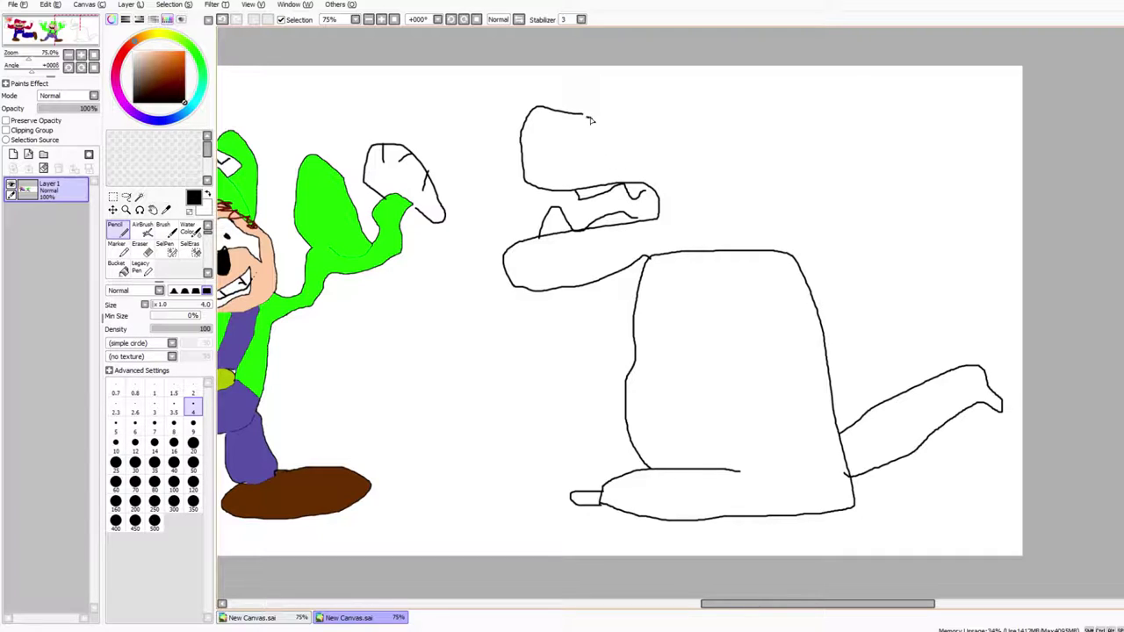
# Outline the back of the creature's head and pencil a bent arm with a studded wristband and a line across the hand.
pyautogui.moveTo(577, 116)
pyautogui.mouseDown()
pyautogui.moveTo(684, 116)
pyautogui.moveTo(631, 116)
pyautogui.moveTo(652, 98)
pyautogui.moveTo(737, 83)
pyautogui.moveTo(807, 85)
pyautogui.moveTo(846, 108)
pyautogui.moveTo(847, 150)
pyautogui.moveTo(872, 189)
pyautogui.moveTo(863, 229)
pyautogui.moveTo(791, 258)
pyautogui.moveTo(740, 296)
pyautogui.moveTo(730, 360)
pyautogui.moveTo(670, 420)
pyautogui.moveTo(771, 439)
pyautogui.moveTo(801, 360)
pyautogui.moveTo(797, 304)
pyautogui.moveTo(741, 271)
pyautogui.mouseUp()
pyautogui.moveTo(737, 333)
pyautogui.mouseDown()
pyautogui.moveTo(802, 338)
pyautogui.moveTo(797, 358)
pyautogui.moveTo(732, 361)
pyautogui.moveTo(763, 350)
pyautogui.mouseUp()
pyautogui.moveTo(788, 346)
pyautogui.mouseDown()
pyautogui.moveTo(725, 351)
pyautogui.moveTo(744, 357)
pyautogui.mouseUp()
pyautogui.moveTo(752, 352); pyautogui.dragTo(802, 354)
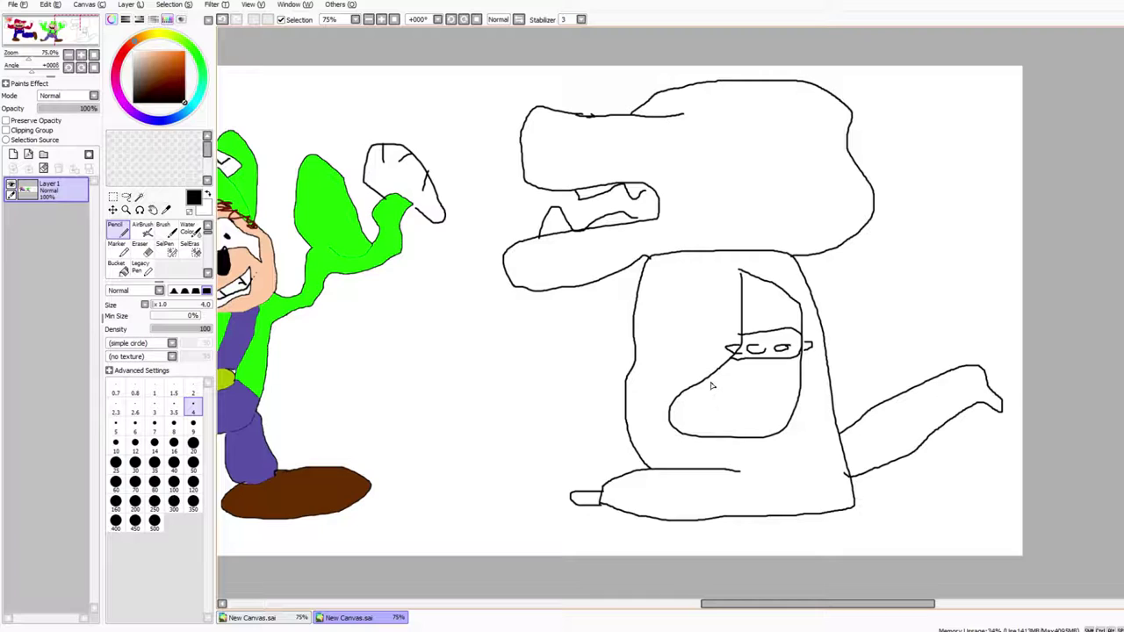
pyautogui.moveTo(690, 394); pyautogui.dragTo(715, 442)
pyautogui.hotkey('ctrl', 'y')
# Pencil a curved shell on the creature's back with three pointed spikes and an inner rim line.
pyautogui.moveTo(823, 252)
pyautogui.mouseDown()
pyautogui.moveTo(893, 316)
pyautogui.moveTo(902, 350)
pyautogui.moveTo(889, 389)
pyautogui.moveTo(817, 432)
pyautogui.mouseUp()
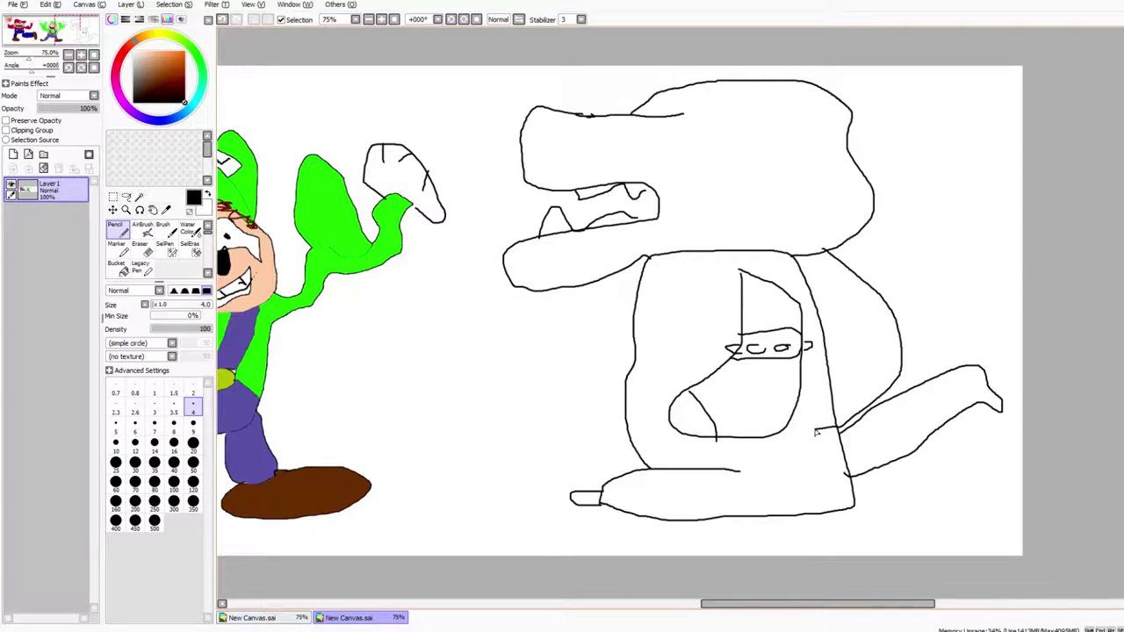
pyautogui.moveTo(844, 271)
pyautogui.mouseDown()
pyautogui.moveTo(887, 254)
pyautogui.moveTo(878, 292)
pyautogui.moveTo(922, 289)
pyautogui.moveTo(908, 335)
pyautogui.moveTo(947, 341)
pyautogui.moveTo(897, 376)
pyautogui.mouseUp()
pyautogui.moveTo(803, 259)
pyautogui.mouseDown()
pyautogui.moveTo(848, 346)
pyautogui.moveTo(855, 423)
pyautogui.mouseUp()
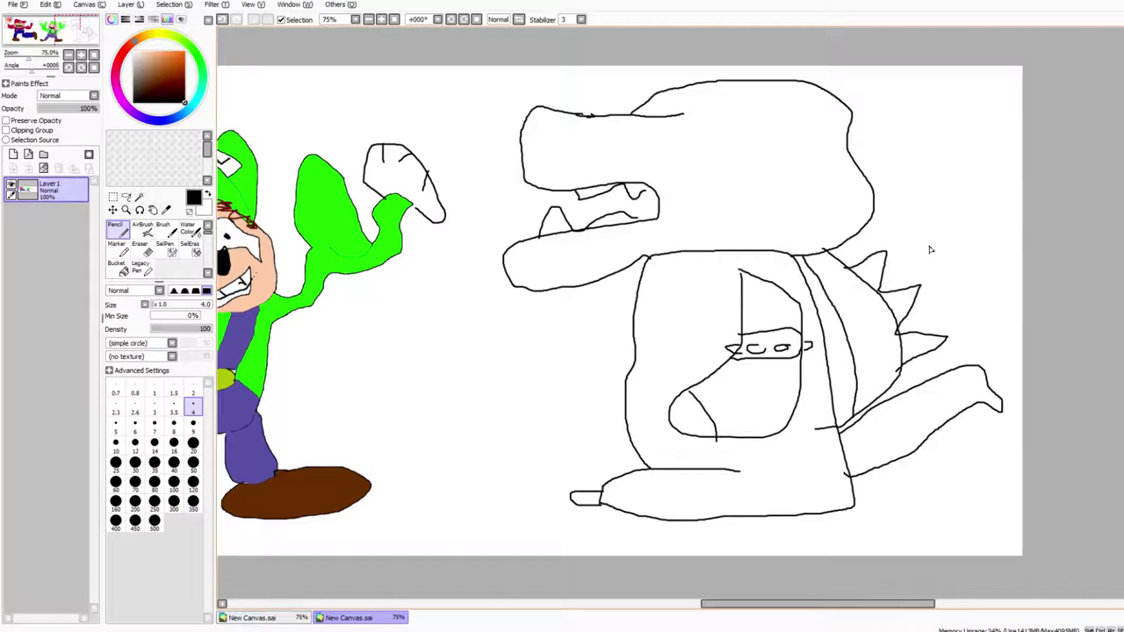
# Detail the creature's head with a round slit-pupil eye, a spiky tuft on top and a scribbled black nostril.
pyautogui.moveTo(718, 98)
pyautogui.mouseDown()
pyautogui.moveTo(696, 127)
pyautogui.moveTo(719, 154)
pyautogui.moveTo(754, 143)
pyautogui.moveTo(755, 117)
pyautogui.moveTo(718, 97)
pyautogui.mouseUp()
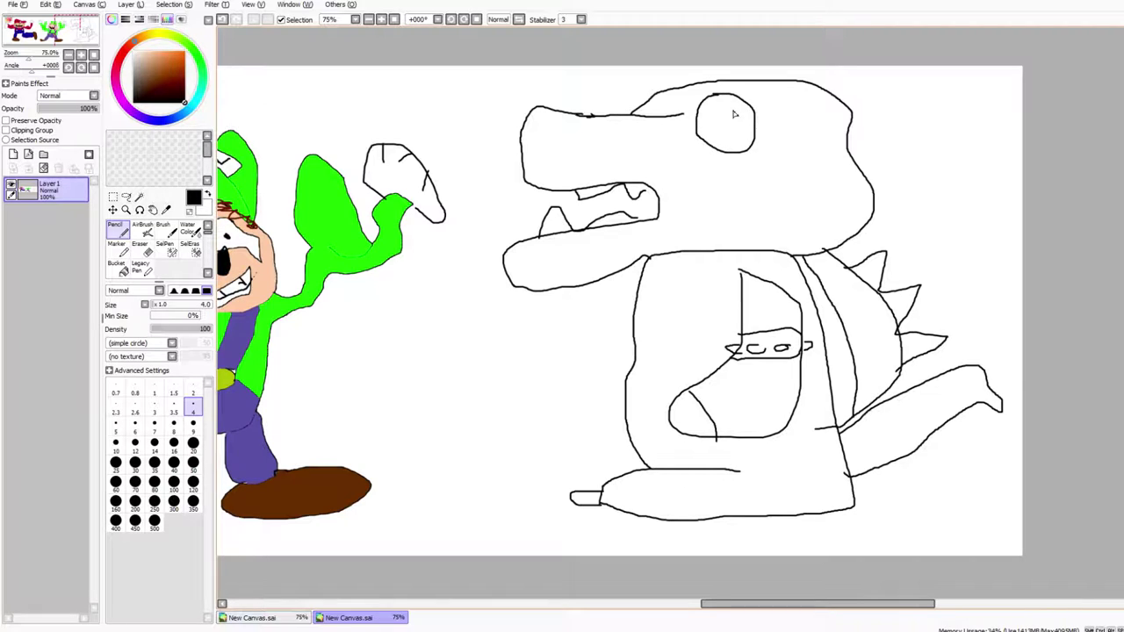
pyautogui.moveTo(726, 105); pyautogui.dragTo(725, 132)
pyautogui.moveTo(649, 73); pyautogui.dragTo(716, 85)
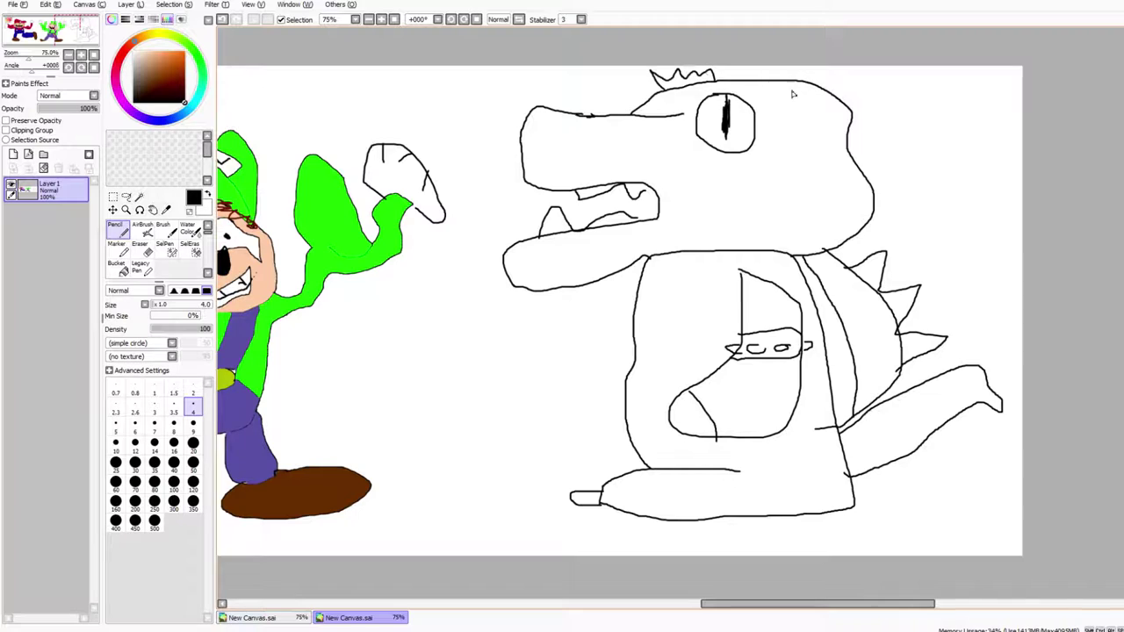
pyautogui.moveTo(546, 124)
pyautogui.mouseDown()
pyautogui.moveTo(544, 145)
pyautogui.moveTo(558, 132)
pyautogui.moveTo(543, 145)
pyautogui.moveTo(569, 120)
pyautogui.moveTo(540, 154)
pyautogui.moveTo(545, 128)
pyautogui.moveTo(549, 149)
pyautogui.moveTo(569, 121)
pyautogui.mouseUp()
# Pencil a striped belly plate down the torso's front and a curved line separating the top of the head from the snout.
pyautogui.moveTo(643, 277)
pyautogui.mouseDown()
pyautogui.moveTo(669, 375)
pyautogui.moveTo(665, 418)
pyautogui.moveTo(642, 446)
pyautogui.mouseUp()
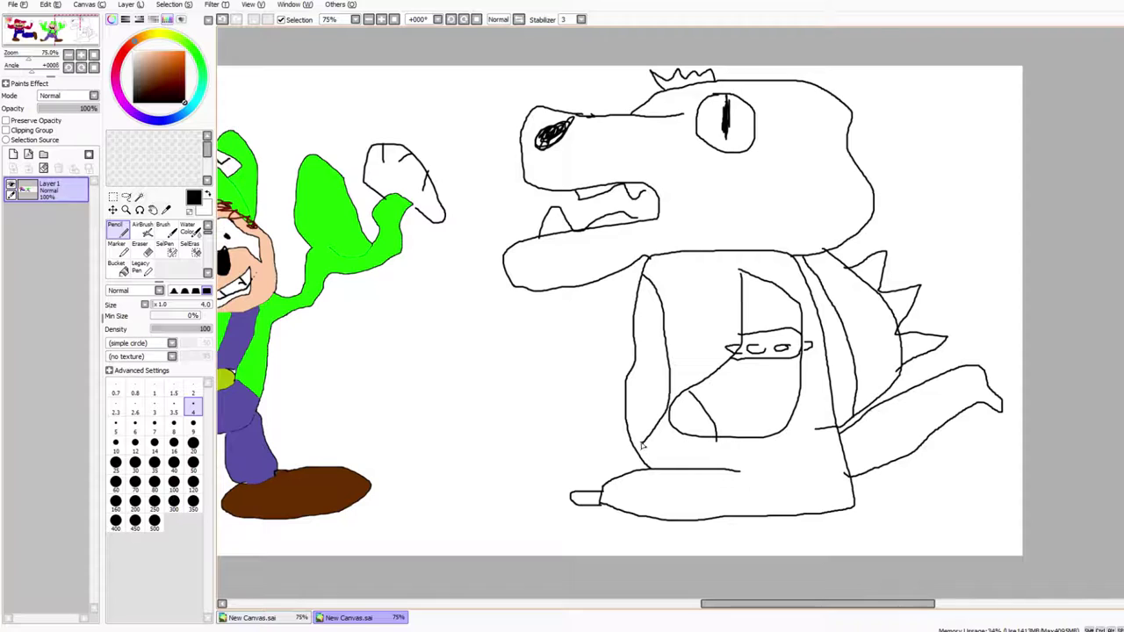
pyautogui.moveTo(627, 411)
pyautogui.mouseDown()
pyautogui.moveTo(664, 406)
pyautogui.moveTo(657, 373)
pyautogui.moveTo(671, 373)
pyautogui.moveTo(653, 314)
pyautogui.moveTo(662, 316)
pyautogui.mouseUp()
pyautogui.moveTo(640, 116)
pyautogui.mouseDown()
pyautogui.moveTo(679, 157)
pyautogui.moveTo(728, 167)
pyautogui.moveTo(862, 153)
pyautogui.mouseUp()
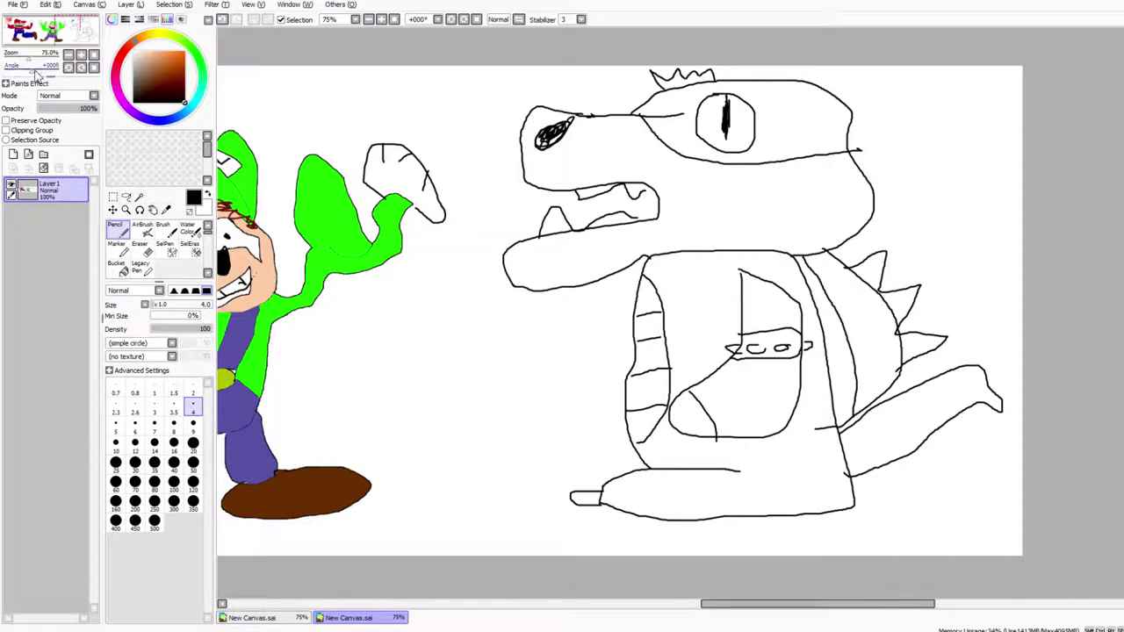
# Choose bright green and bucket-fill the top of the creature's head around the eye.
pyautogui.click(197, 59)
pyautogui.click(185, 52)
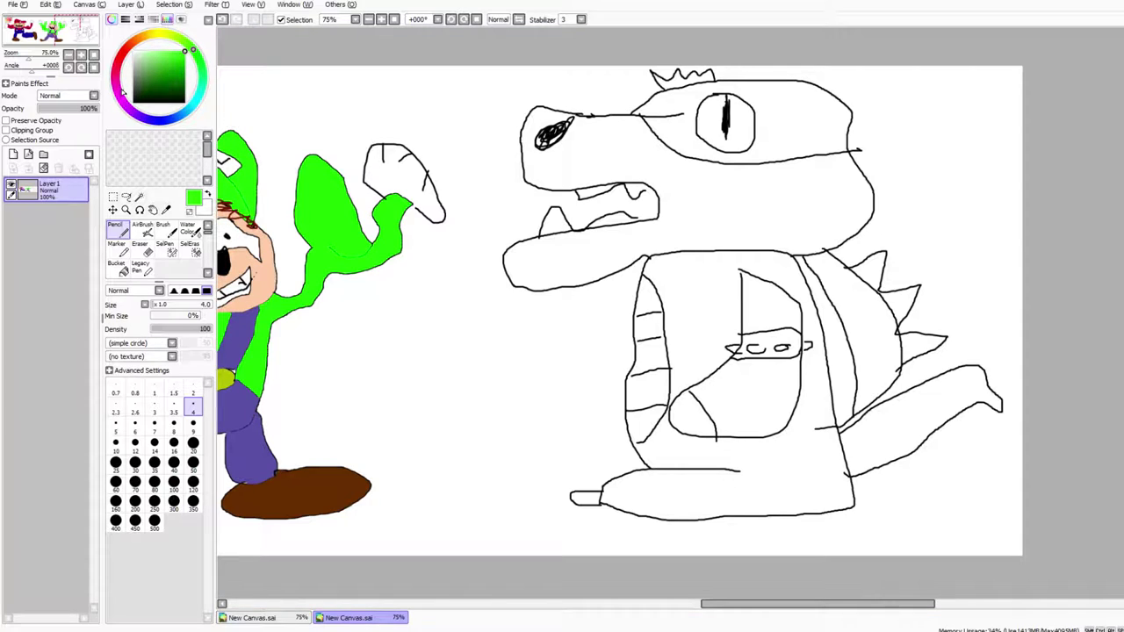
pyautogui.click(117, 266)
pyautogui.click(768, 140)
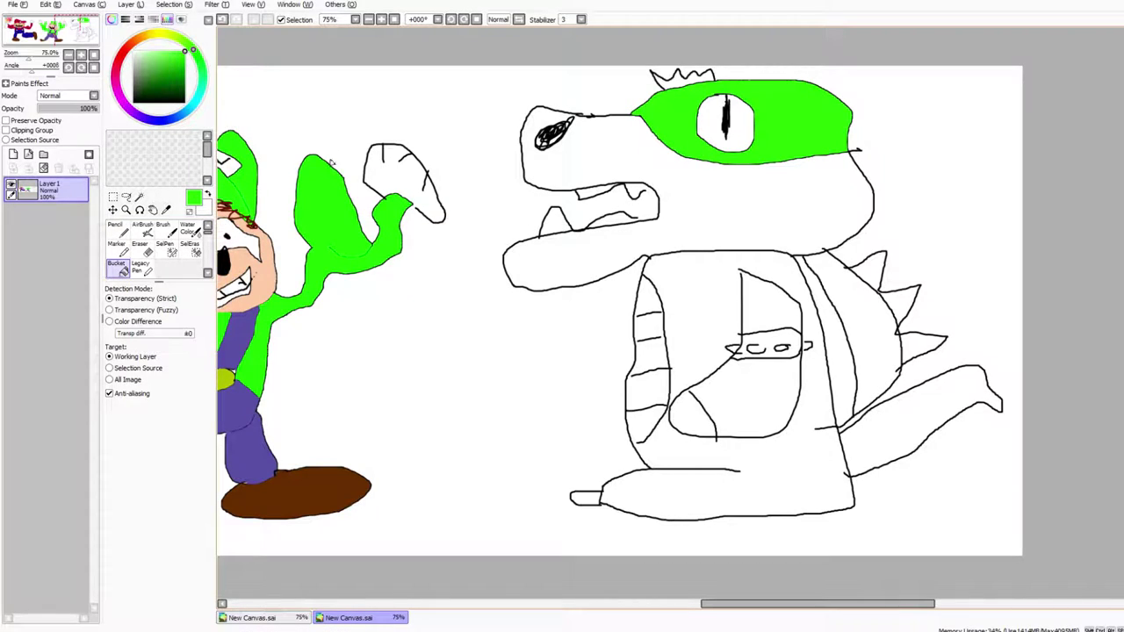
# Choose a dark mustard yellow and bucket-fill the creature's snout, jaw and body.
pyautogui.click(160, 36)
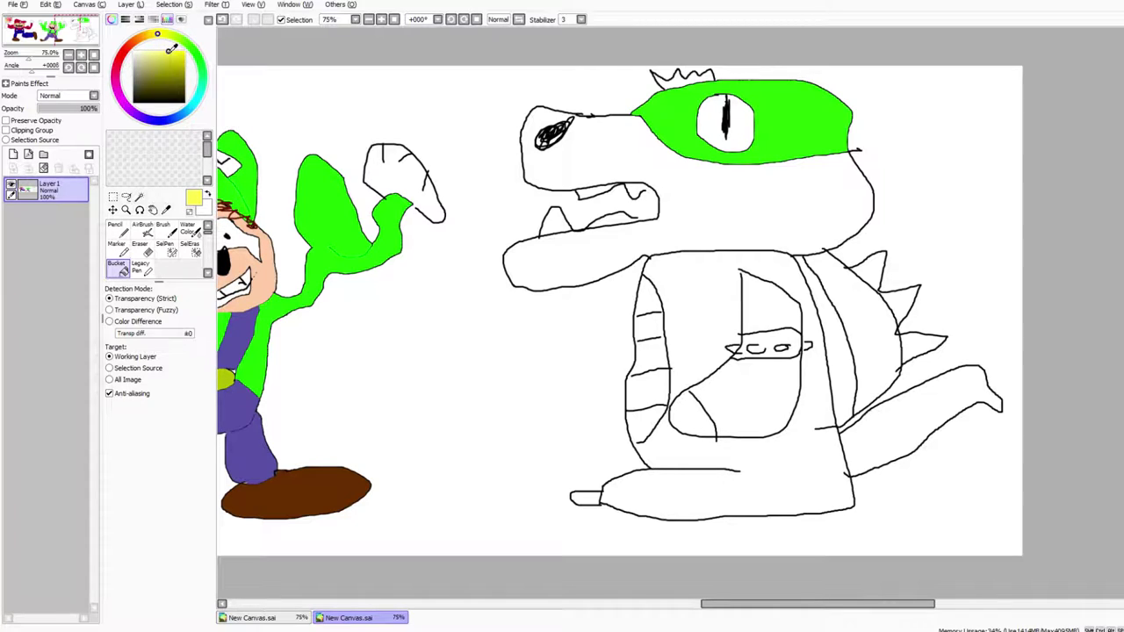
pyautogui.moveTo(164, 41)
pyautogui.mouseDown()
pyautogui.moveTo(203, 41)
pyautogui.moveTo(205, 55)
pyautogui.mouseUp()
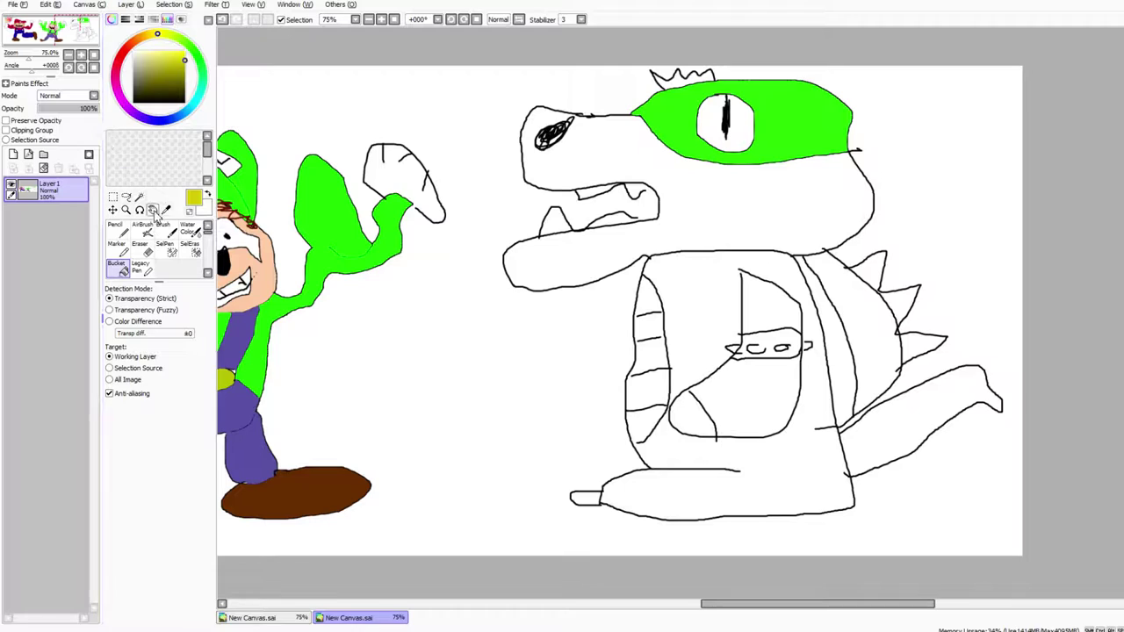
pyautogui.click(711, 209)
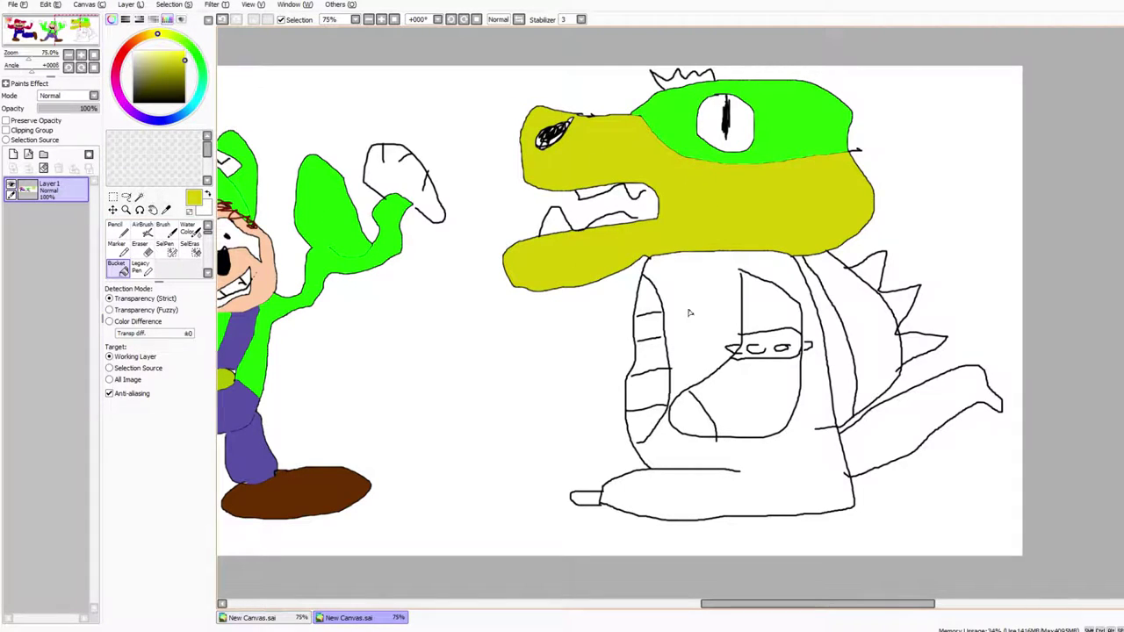
pyautogui.click(724, 306)
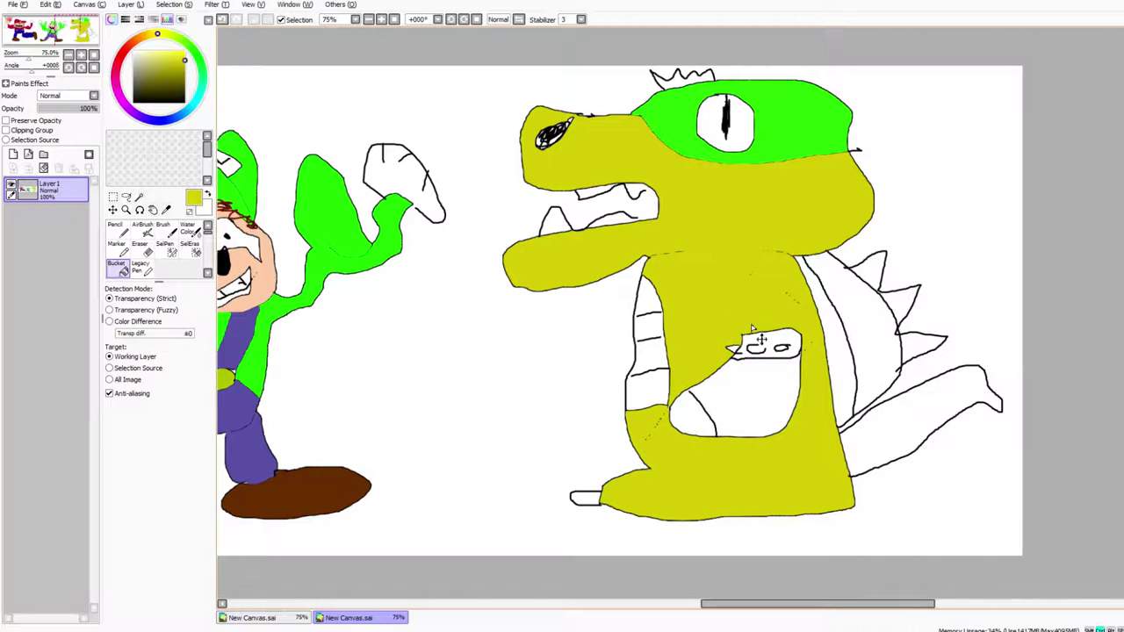
# Undo the mustard fills, then bucket-fill the creature's snout, jaw and lower head with bright yellow.
pyautogui.hotkey('ctrl', 'z')
pyautogui.hotkey('ctrl', 'z')
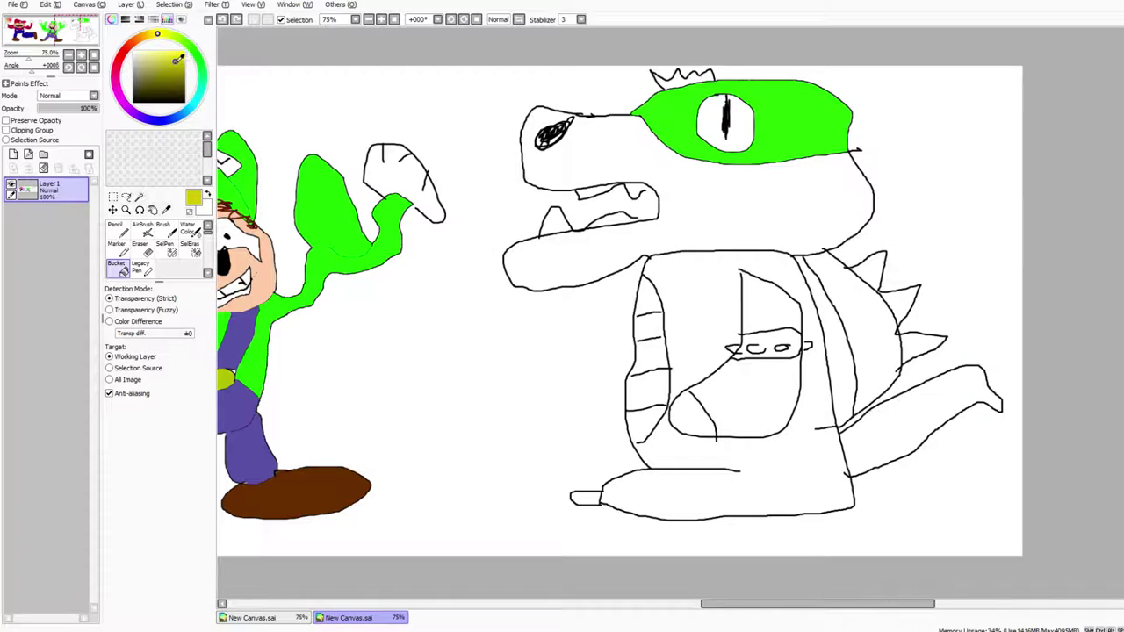
pyautogui.moveTo(172, 60)
pyautogui.mouseDown()
pyautogui.moveTo(161, 48)
pyautogui.moveTo(215, 31)
pyautogui.mouseUp()
pyautogui.click(764, 183)
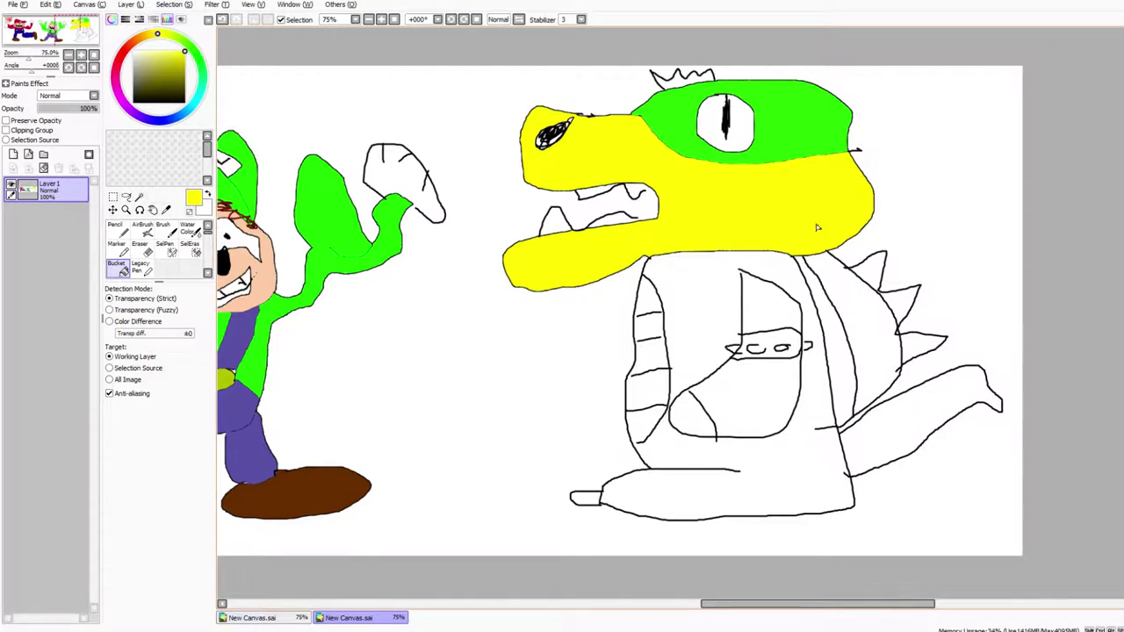
# Choose a dark olive and bucket-fill the creature's torso and leg, undoing the trial fills.
pyautogui.click(687, 302)
pyautogui.hotkey('ctrl', 'z')
pyautogui.click(187, 60)
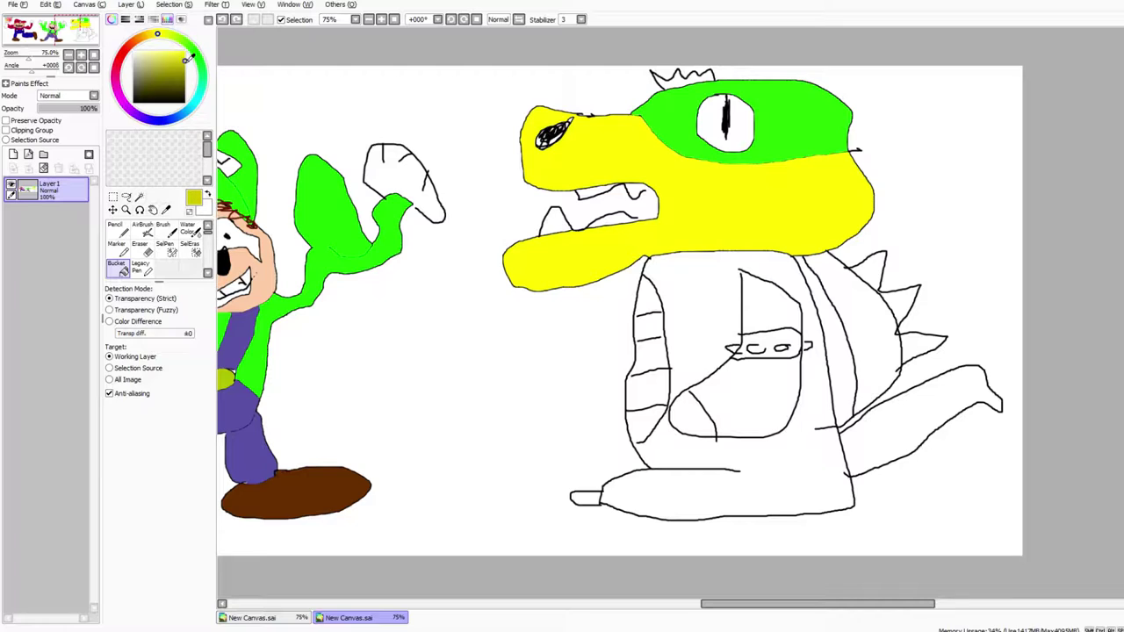
pyautogui.moveTo(186, 60); pyautogui.dragTo(184, 77)
pyautogui.click(697, 306)
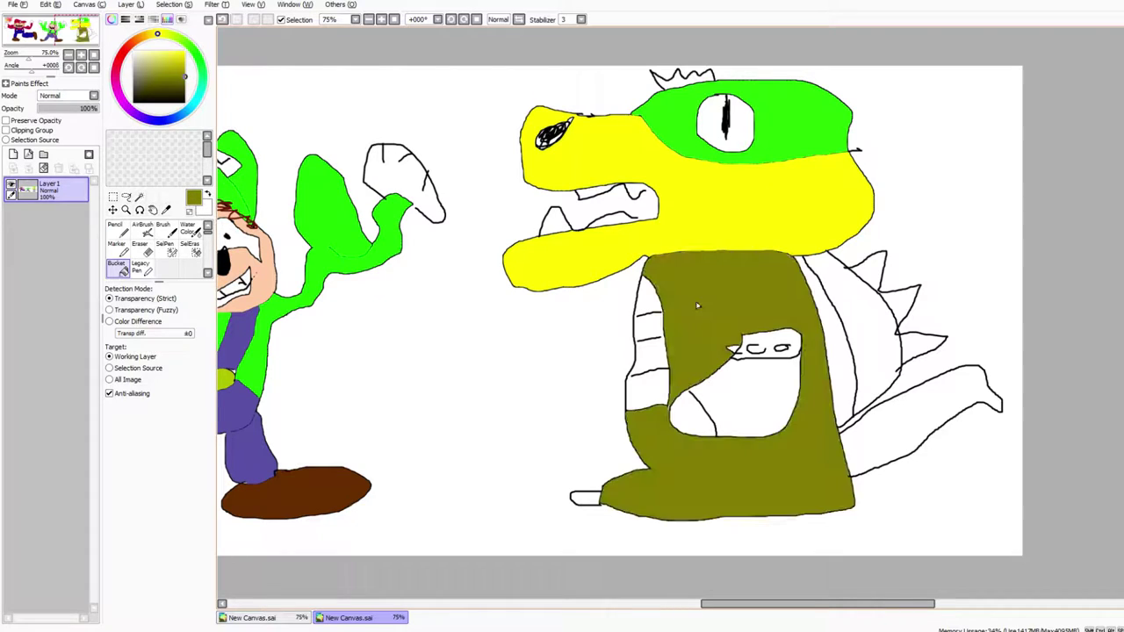
pyautogui.hotkey('ctrl', 'z')
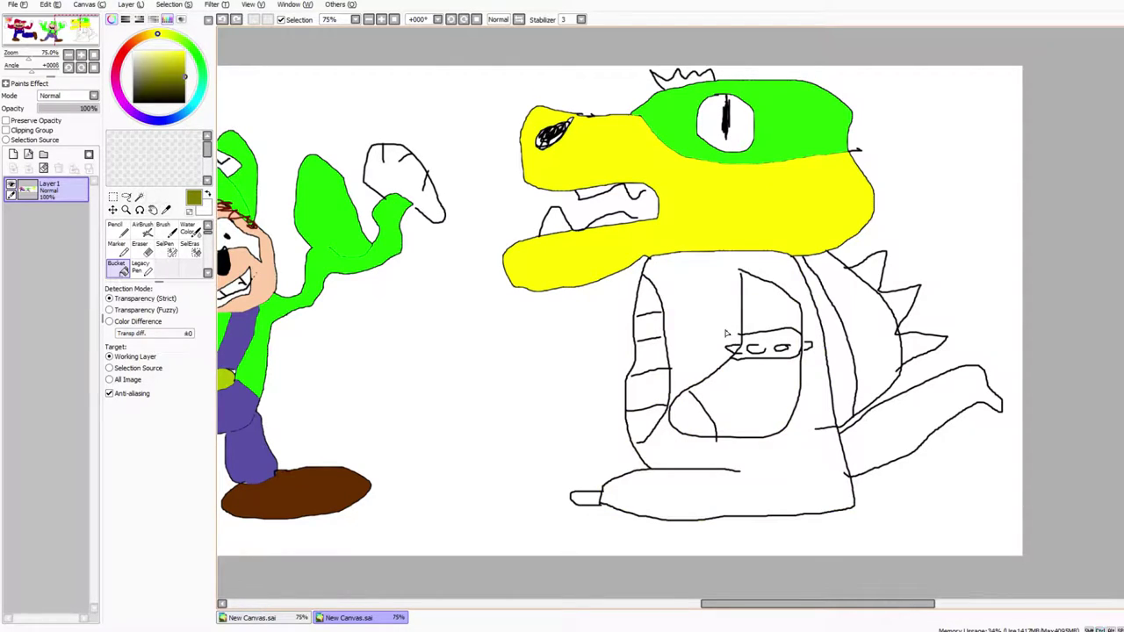
pyautogui.click(679, 295)
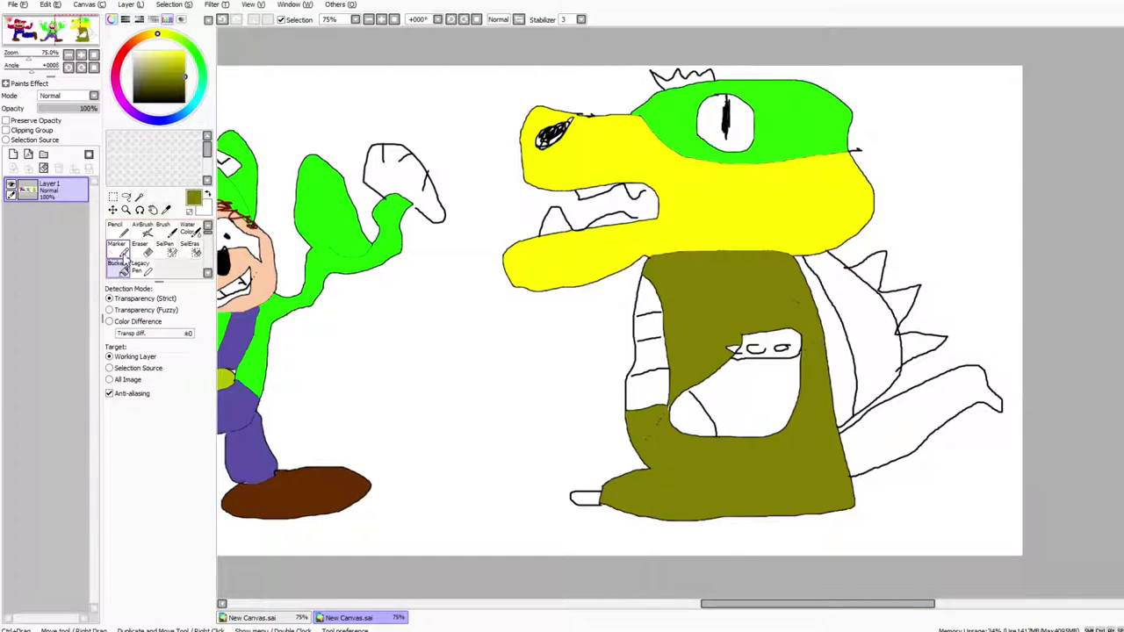
# Pencil black lines over the olive body for the top of the leg and the lower edge of the belly.
pyautogui.click(115, 230)
pyautogui.moveTo(176, 92); pyautogui.dragTo(184, 114)
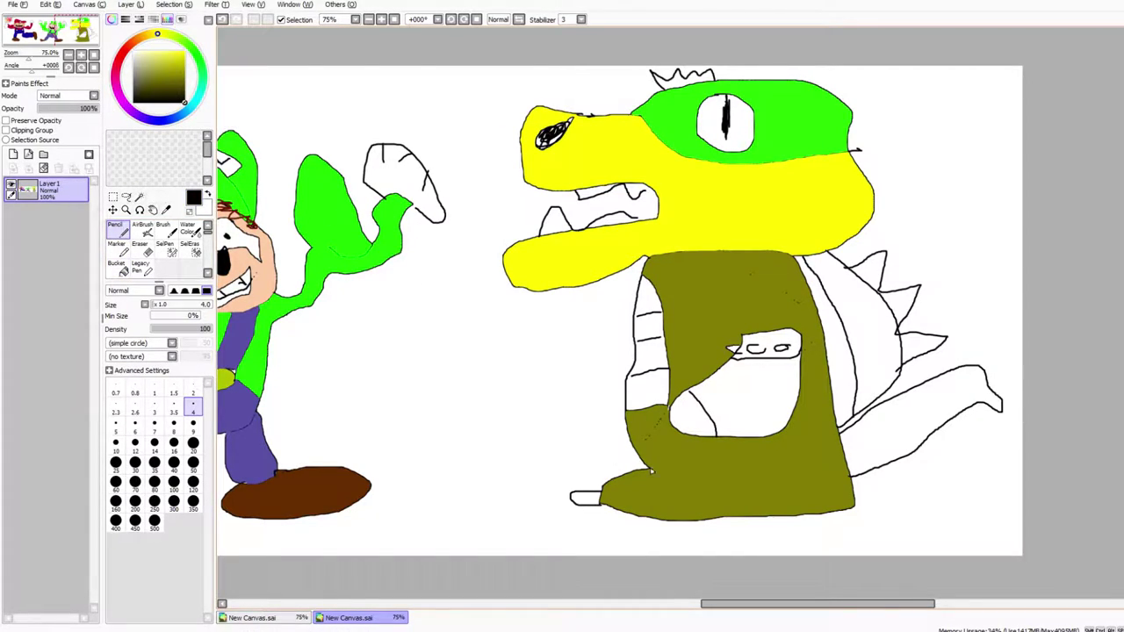
pyautogui.moveTo(650, 473); pyautogui.dragTo(736, 477)
pyautogui.moveTo(638, 452); pyautogui.dragTo(668, 406)
# Choose light yellow and bucket-fill the creature's arm below the armband.
pyautogui.moveTo(188, 66); pyautogui.dragTo(165, 50)
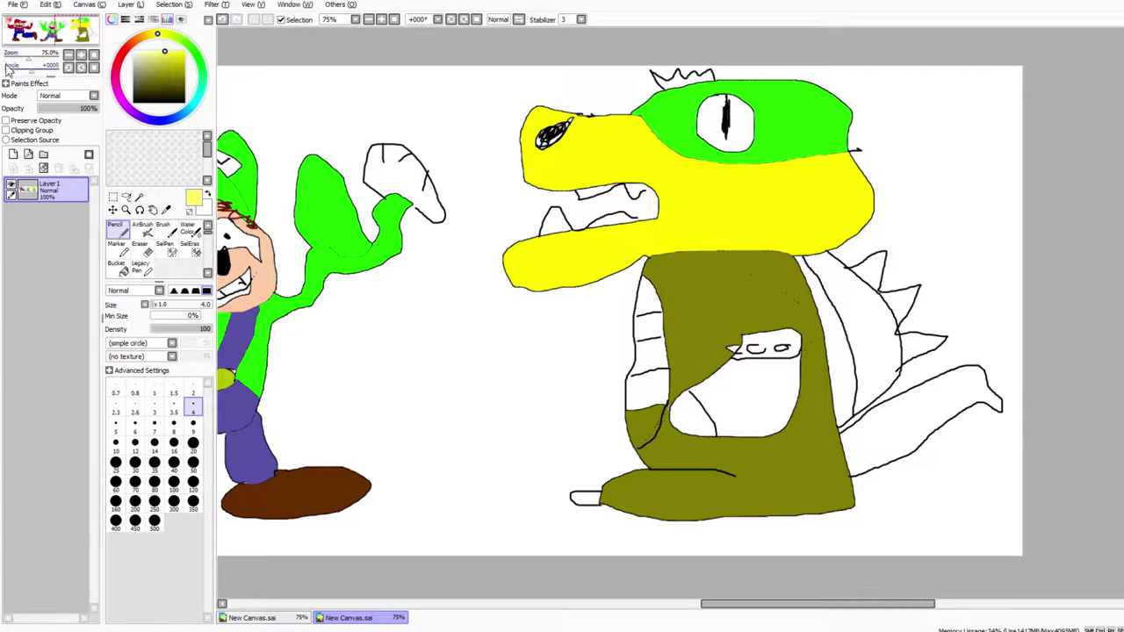
pyautogui.click(117, 266)
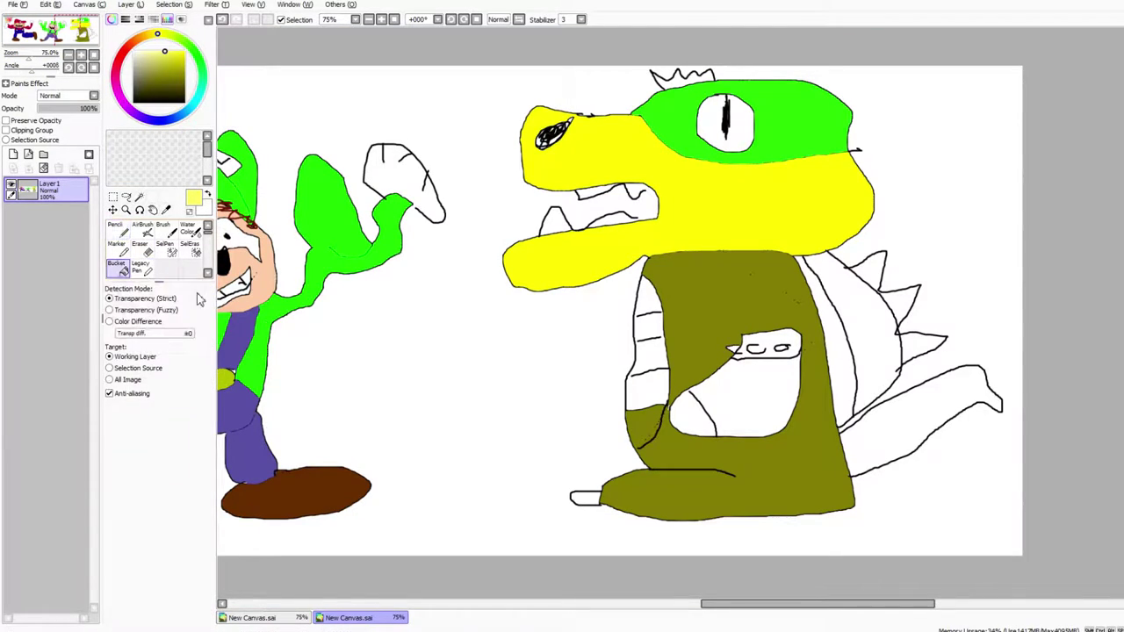
pyautogui.click(755, 406)
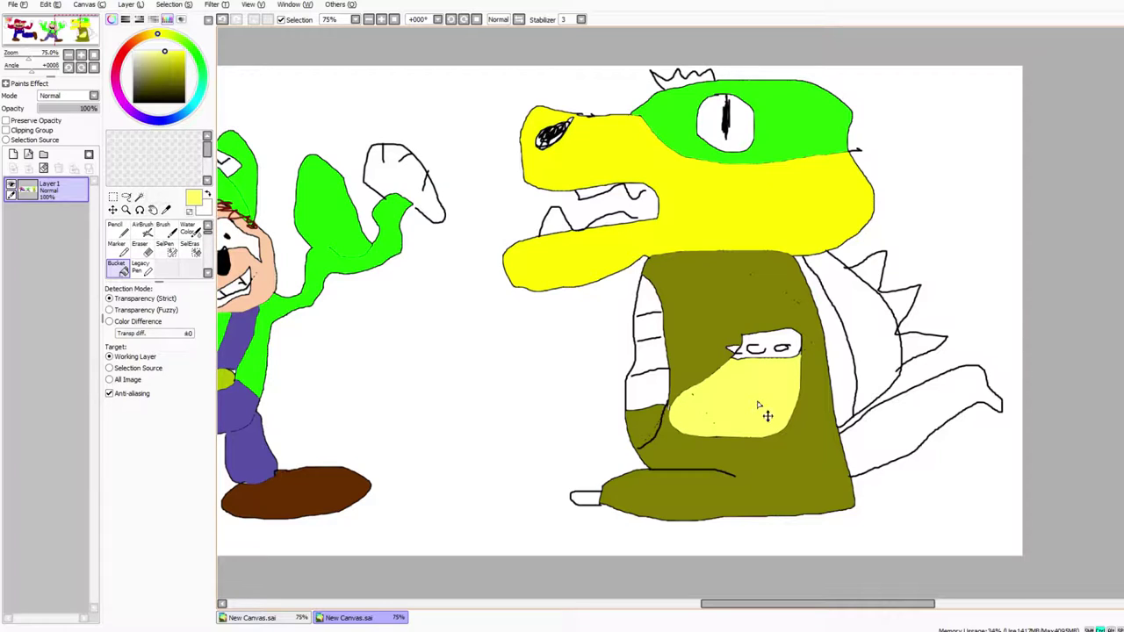
pyautogui.hotkey('ctrl', 'z')
pyautogui.click(744, 393)
# Pencil a black curve across the lower end of the yellow arm to separate the hand.
pyautogui.click(115, 227)
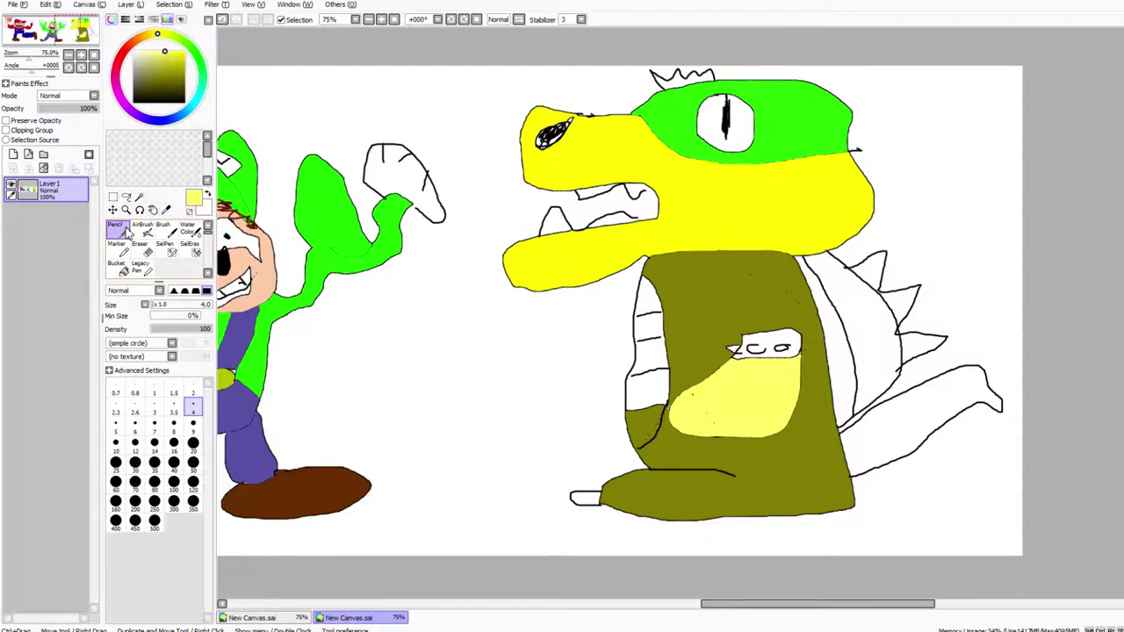
pyautogui.press('x')
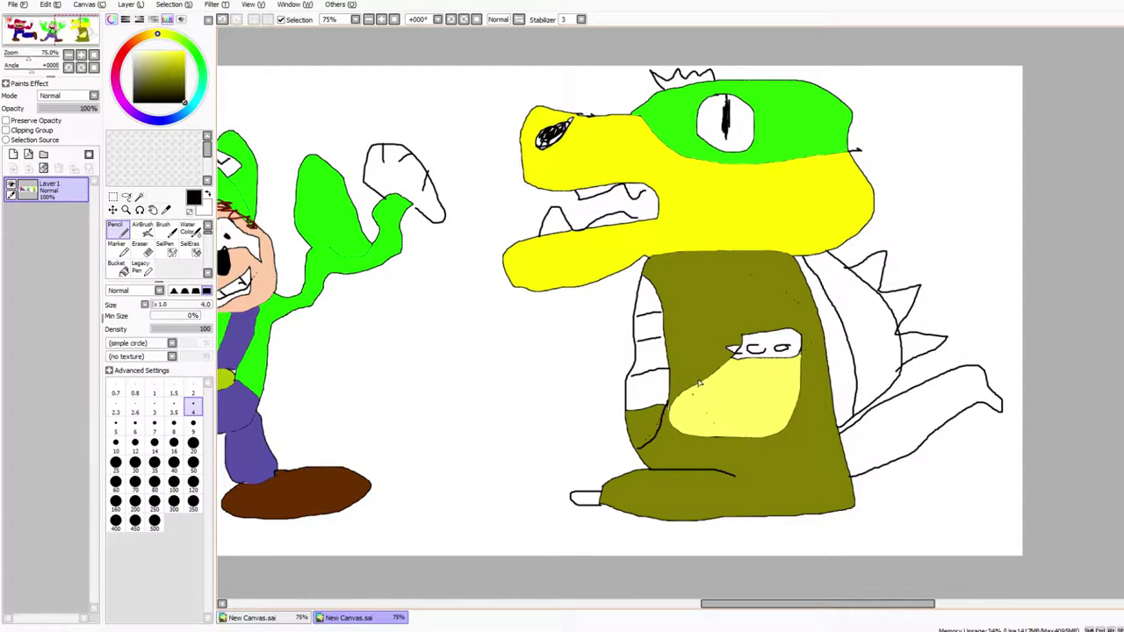
pyautogui.moveTo(702, 405); pyautogui.dragTo(722, 439)
# Try to bucket-fill the creature's hand with a paler yellow.
pyautogui.moveTo(163, 57); pyautogui.dragTo(147, 51)
pyautogui.click(123, 274)
pyautogui.click(700, 414)
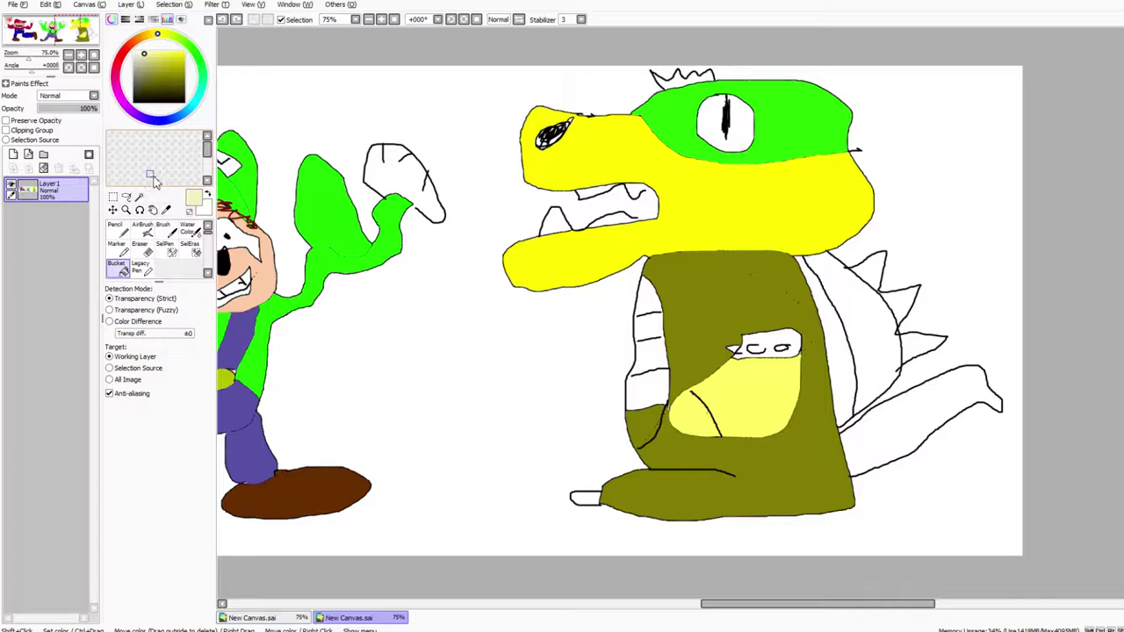
# Pencil a closed black outline around the creature's hand at the end of the arm.
pyautogui.moveTo(161, 64); pyautogui.dragTo(186, 103)
pyautogui.click(115, 230)
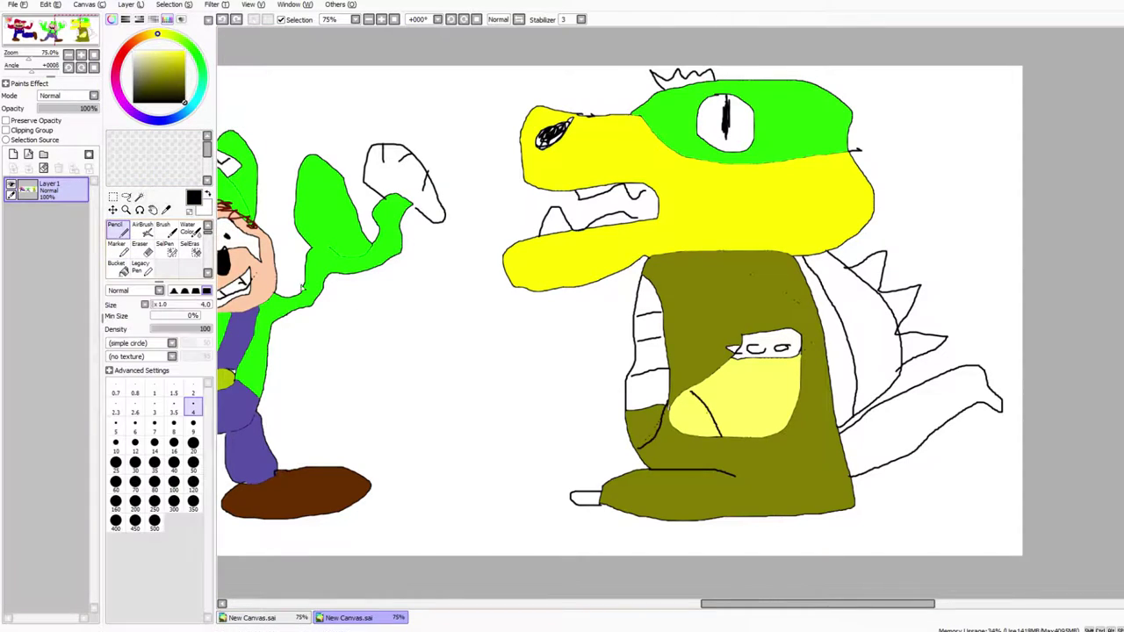
pyautogui.moveTo(682, 397)
pyautogui.mouseDown()
pyautogui.moveTo(672, 414)
pyautogui.moveTo(684, 439)
pyautogui.moveTo(725, 437)
pyautogui.mouseUp()
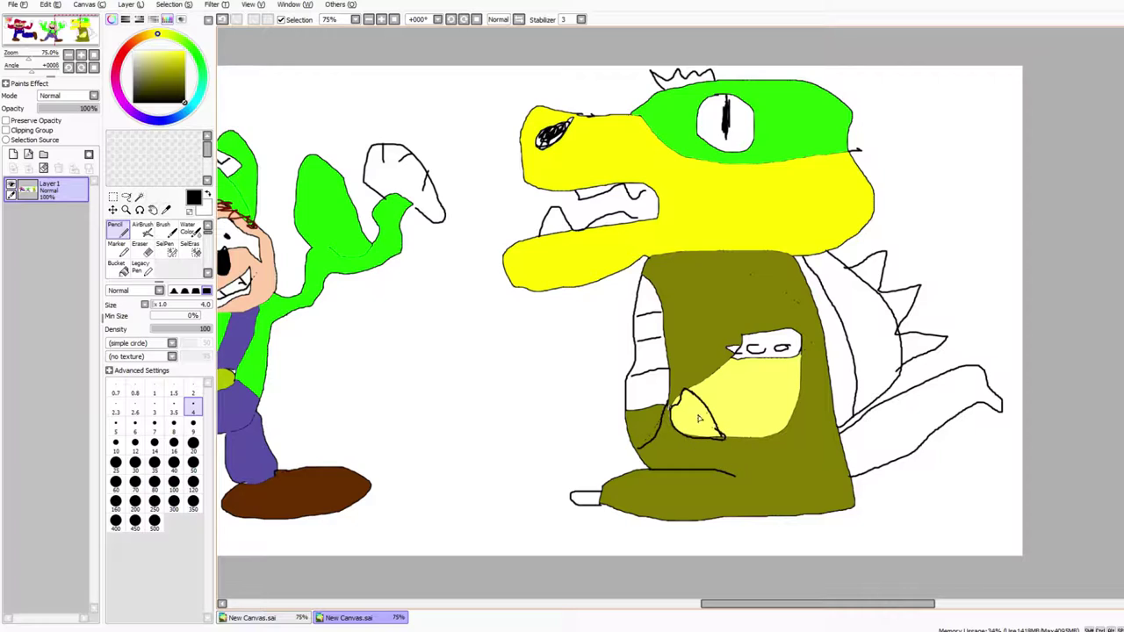
pyautogui.moveTo(674, 406); pyautogui.dragTo(686, 394)
# Choose a pale cream yellow and bucket-fill the belly plate down the creature's front, undoing the trial fills on the hand.
pyautogui.moveTo(171, 81)
pyautogui.mouseDown()
pyautogui.moveTo(172, 51)
pyautogui.moveTo(182, 59)
pyautogui.moveTo(147, 51)
pyautogui.mouseUp()
pyautogui.click(120, 268)
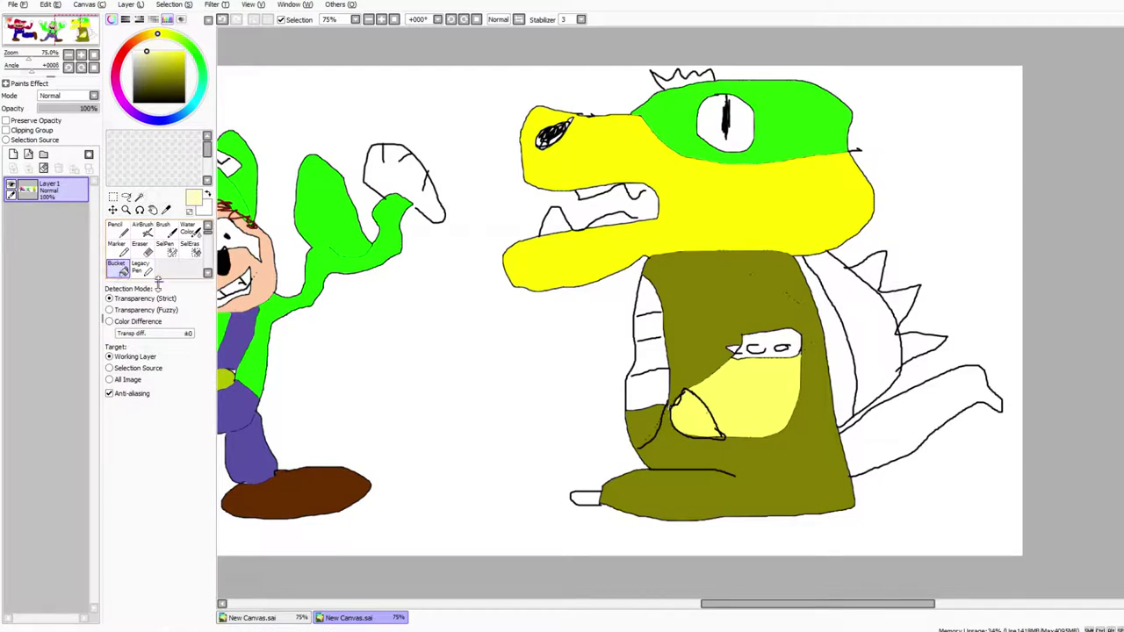
pyautogui.click(697, 420)
pyautogui.hotkey('ctrl', 'z')
pyautogui.click(706, 430)
pyautogui.hotkey('ctrl', 'z')
pyautogui.click(620, 439)
pyautogui.hotkey('ctrl', 'z')
pyautogui.click(644, 400)
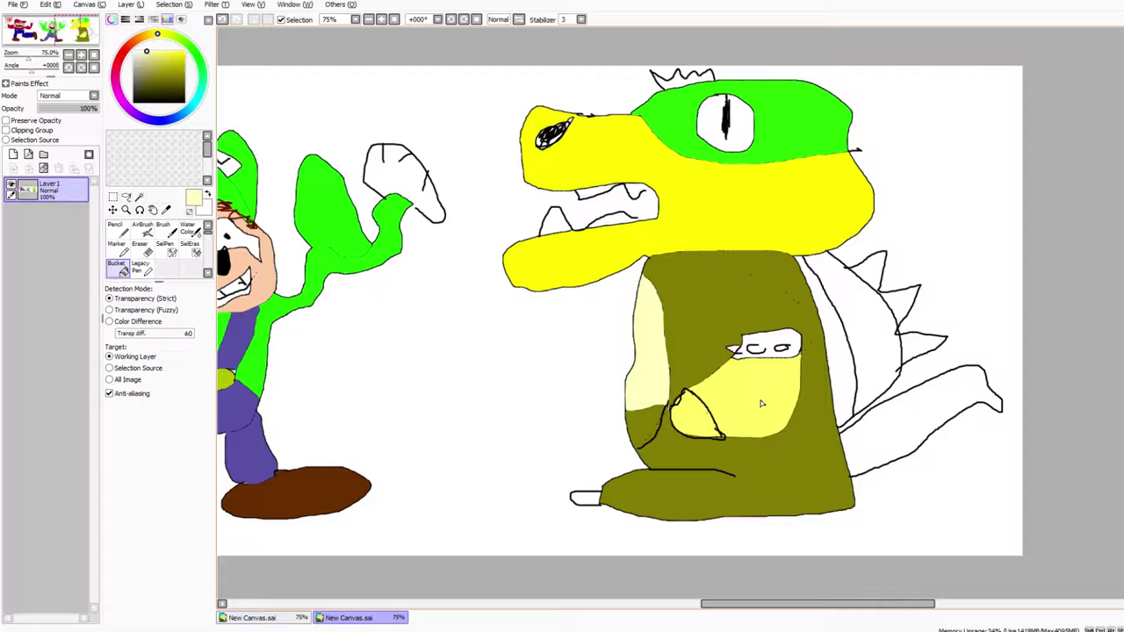
# Pencil three black stripes across the cream belly plate.
pyautogui.moveTo(164, 103); pyautogui.dragTo(222, 133)
pyautogui.click(115, 230)
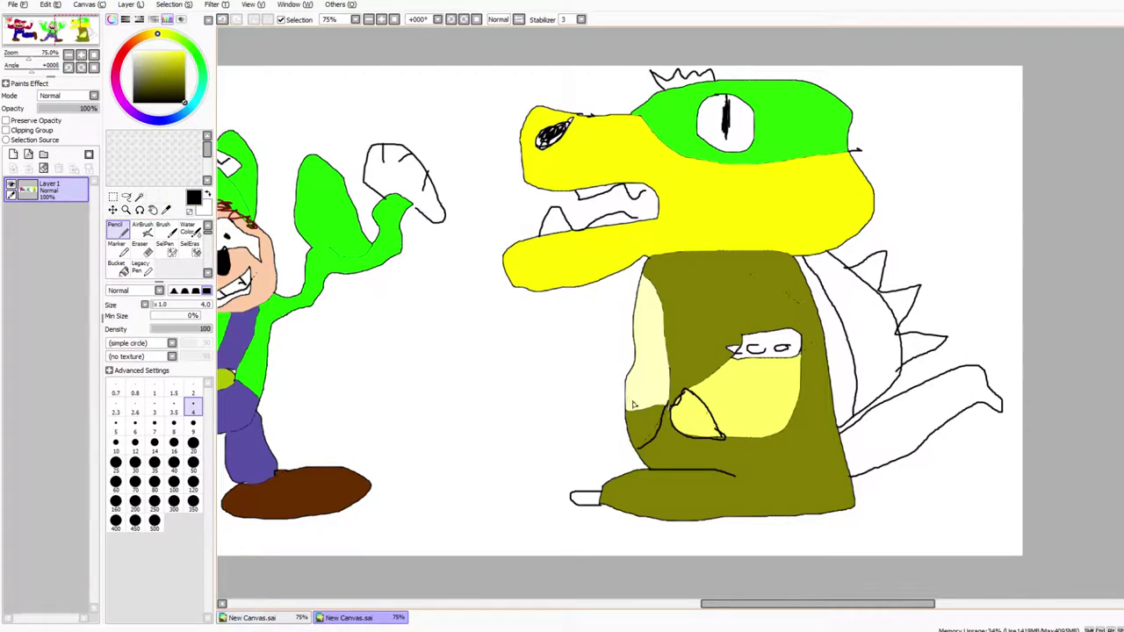
pyautogui.moveTo(622, 394)
pyautogui.mouseDown()
pyautogui.moveTo(667, 380)
pyautogui.moveTo(654, 345)
pyautogui.moveTo(673, 310)
pyautogui.mouseUp()
# Choose pale cream yellow and bucket-fill the rim strip between the creature's back and shell.
pyautogui.moveTo(175, 52); pyautogui.dragTo(151, 50)
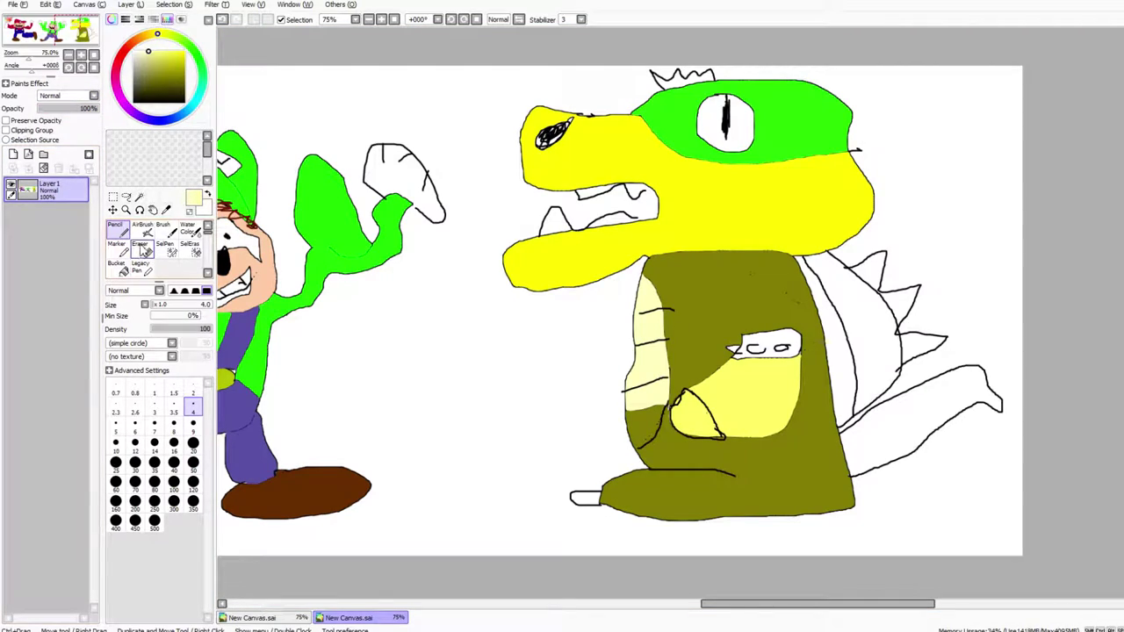
pyautogui.click(122, 267)
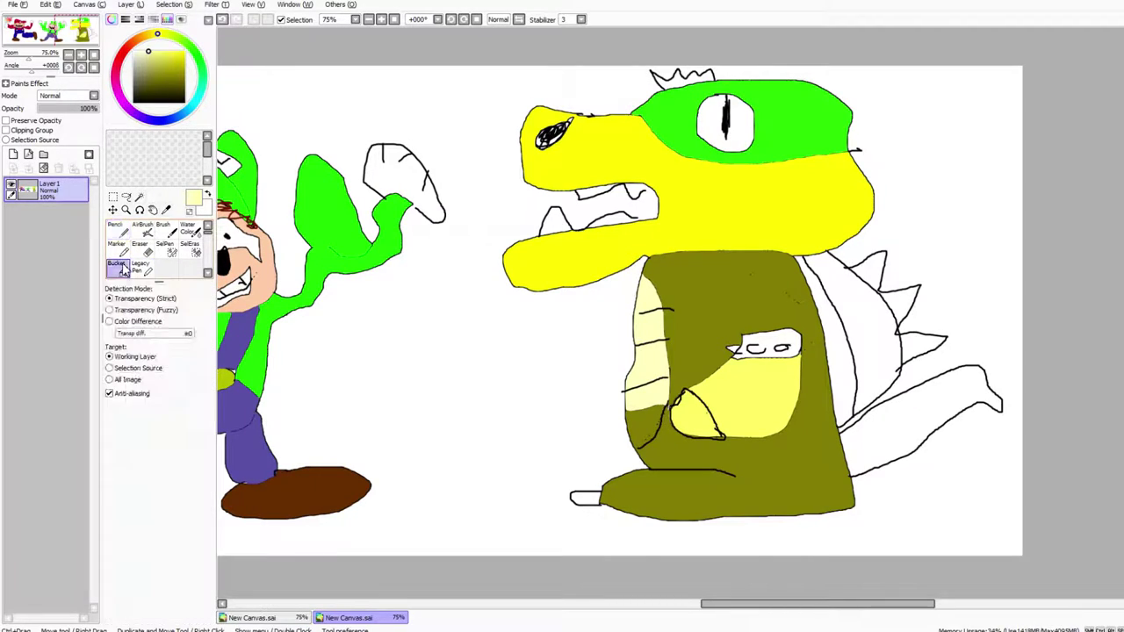
pyautogui.click(853, 385)
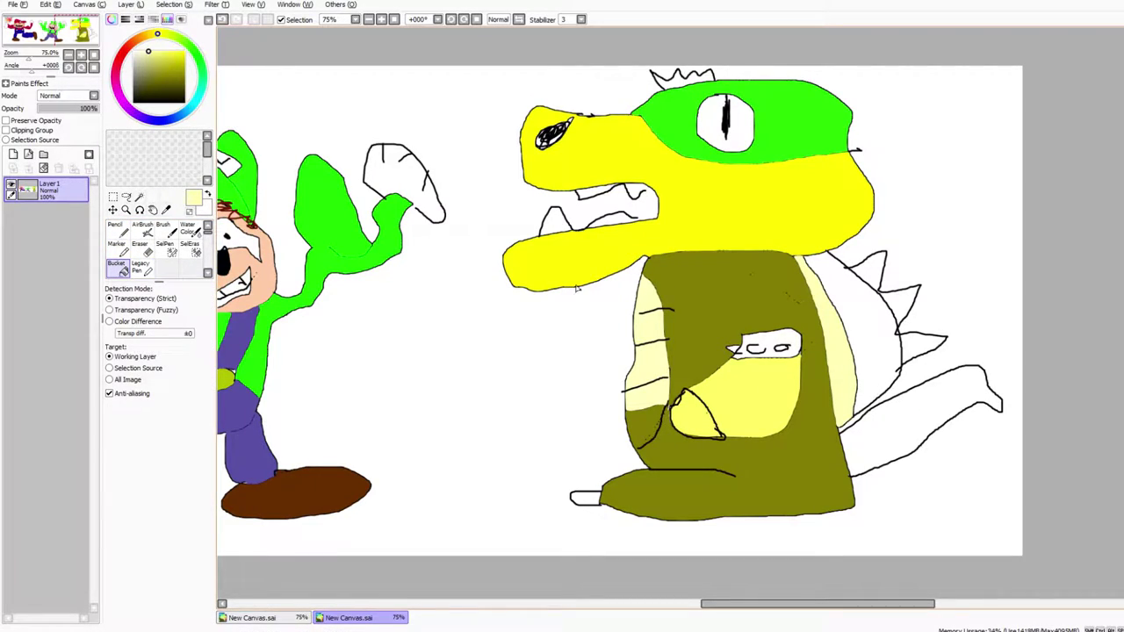
# Bucket-fill the creature's shell with dark green and pencil rounded black scale shapes over it.
pyautogui.click(180, 37)
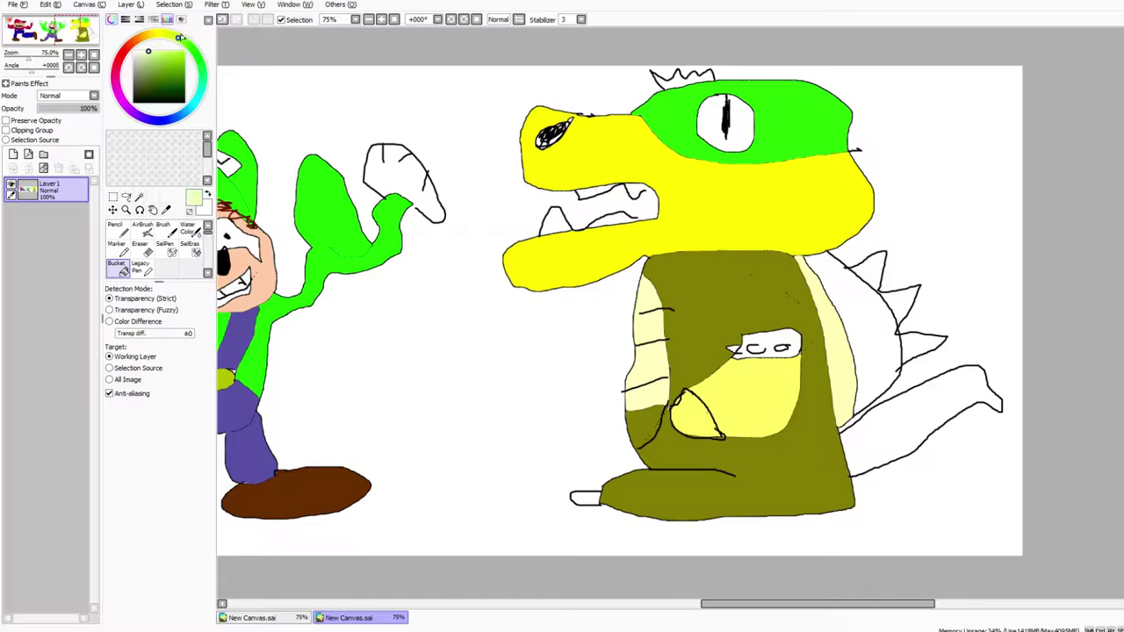
pyautogui.moveTo(158, 50); pyautogui.dragTo(187, 76)
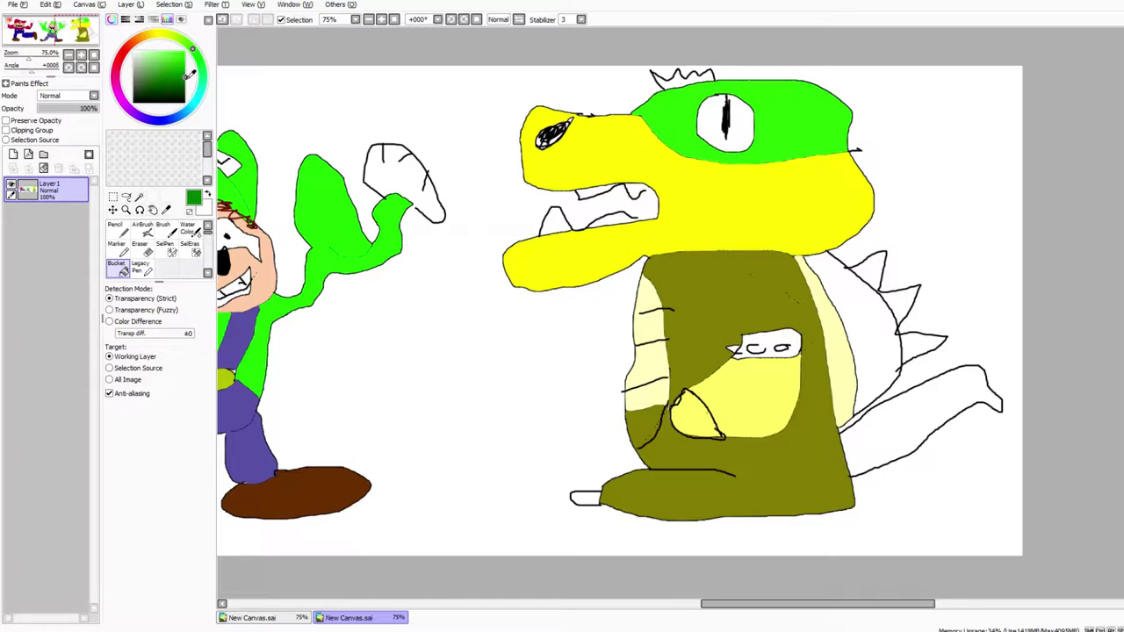
pyautogui.click(866, 323)
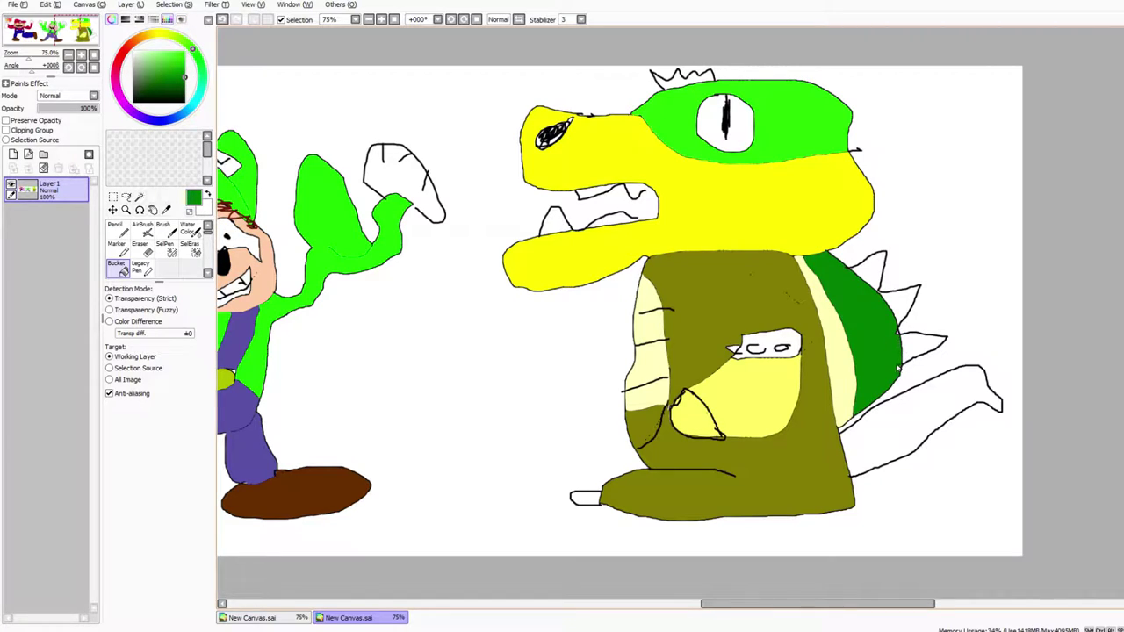
pyautogui.click(118, 232)
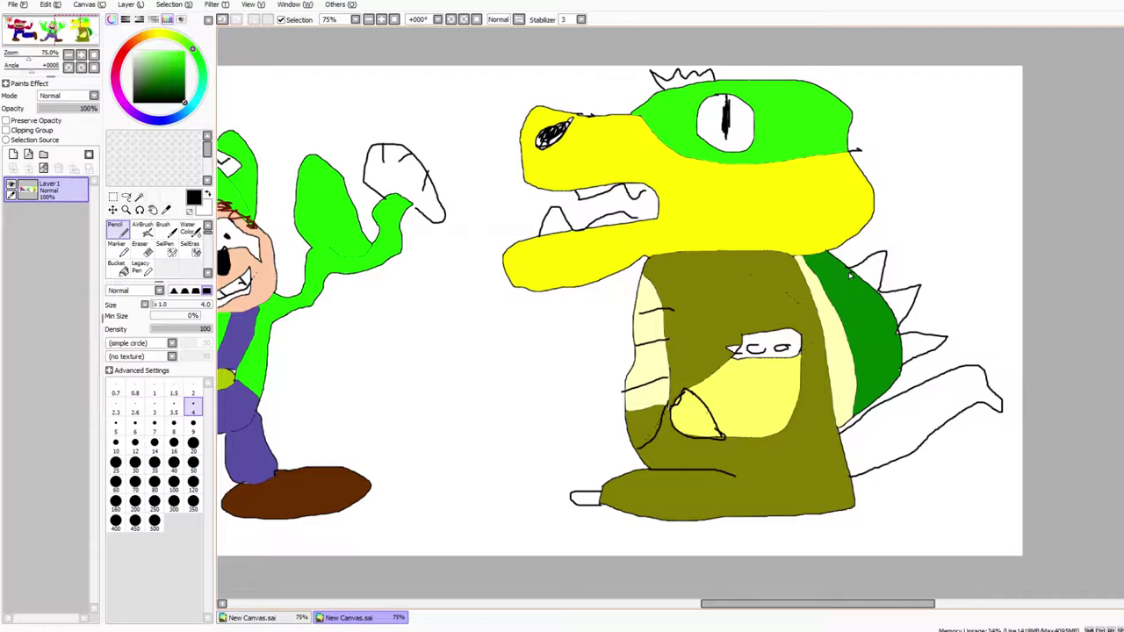
pyautogui.moveTo(828, 292)
pyautogui.mouseDown()
pyautogui.moveTo(867, 293)
pyautogui.moveTo(842, 324)
pyautogui.moveTo(883, 306)
pyautogui.moveTo(895, 353)
pyautogui.moveTo(876, 325)
pyautogui.moveTo(867, 346)
pyautogui.moveTo(883, 352)
pyautogui.mouseUp()
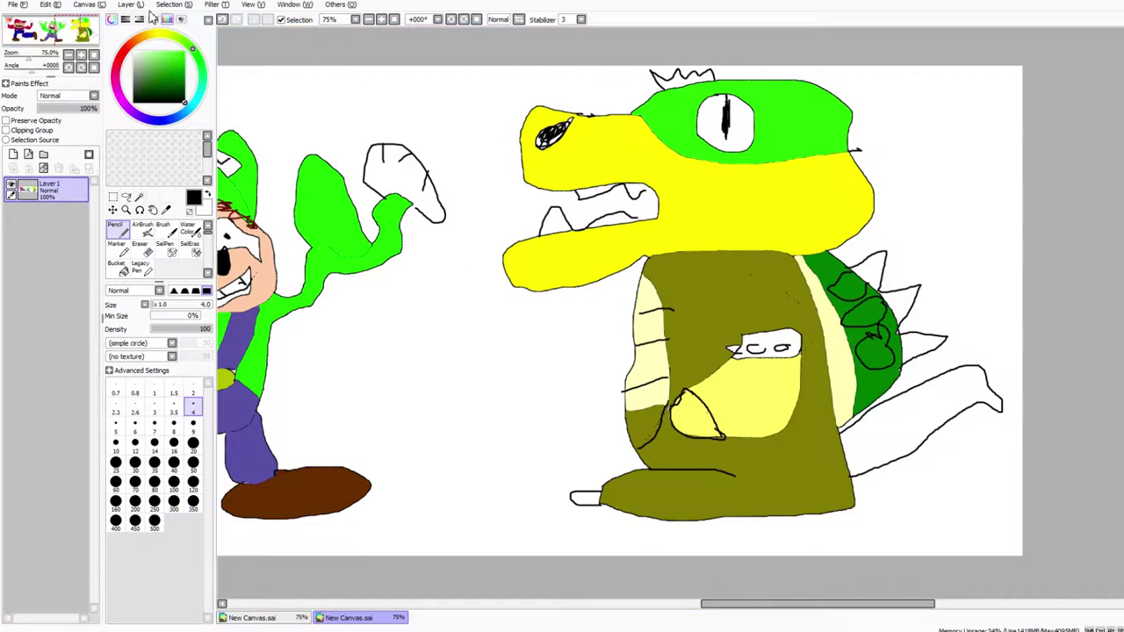
# Bucket-fill the three shell spikes with pale yellow and the tail with a deeper muted yellow.
pyautogui.click(163, 35)
pyautogui.moveTo(163, 35); pyautogui.dragTo(156, 34)
pyautogui.moveTo(166, 71)
pyautogui.mouseDown()
pyautogui.moveTo(140, 51)
pyautogui.moveTo(152, 50)
pyautogui.mouseUp()
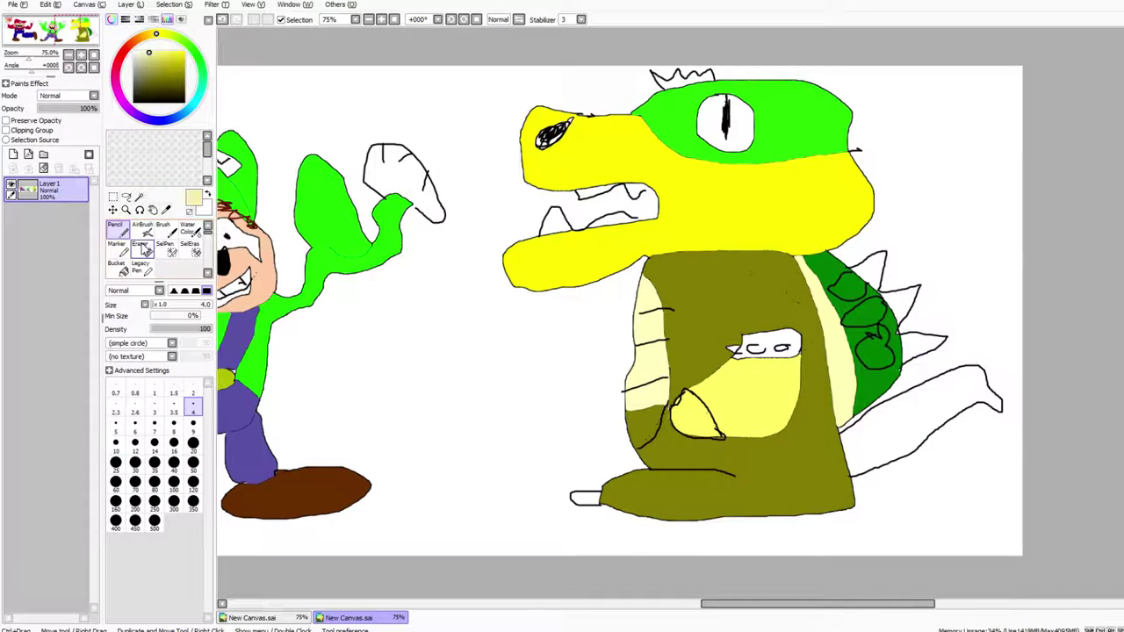
pyautogui.click(123, 269)
pyautogui.click(862, 274)
pyautogui.click(893, 293)
pyautogui.click(917, 344)
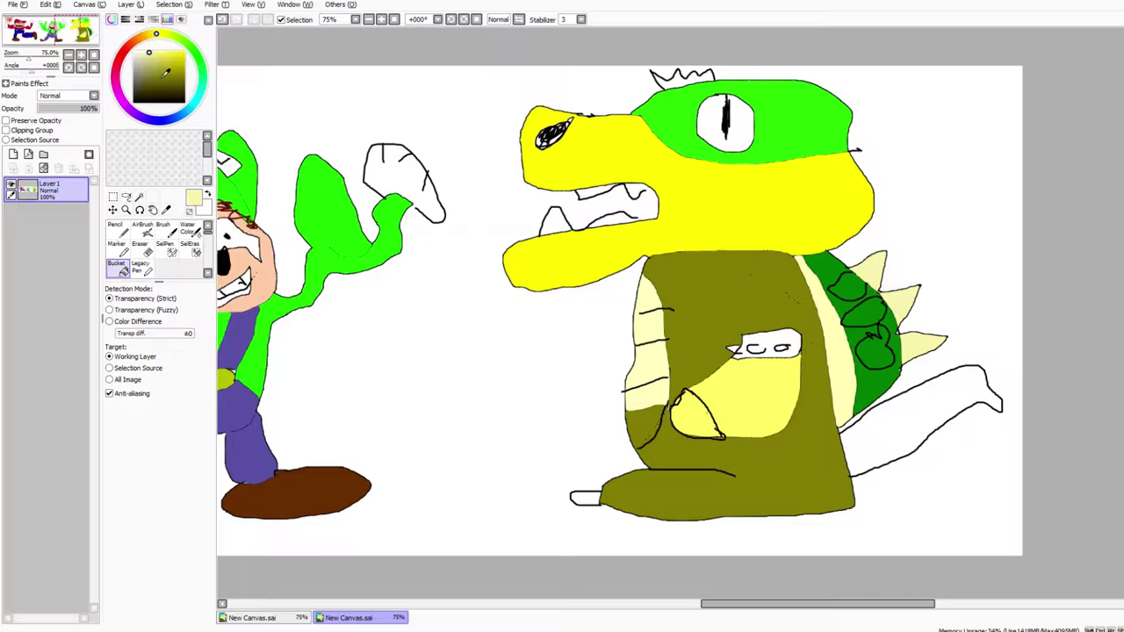
pyautogui.moveTo(151, 56)
pyautogui.mouseDown()
pyautogui.moveTo(159, 93)
pyautogui.moveTo(139, 55)
pyautogui.moveTo(155, 68)
pyautogui.moveTo(168, 55)
pyautogui.mouseUp()
pyautogui.click(912, 422)
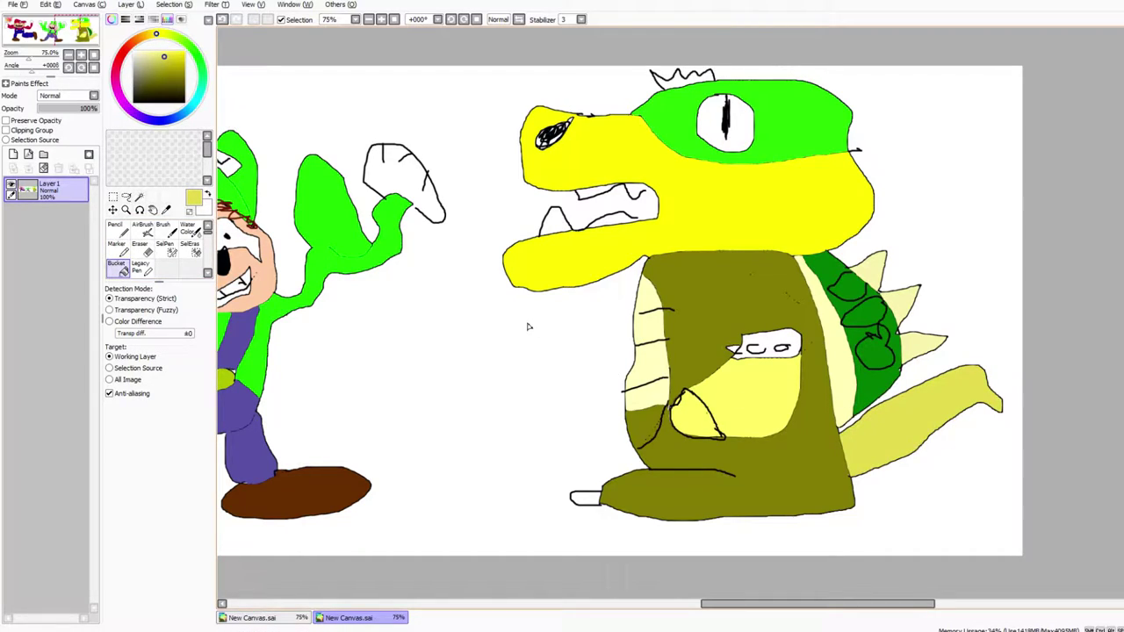
# Bucket-fill the spiky tuft on the creature's head orange and the armband black.
pyautogui.moveTo(151, 33); pyautogui.dragTo(128, 41)
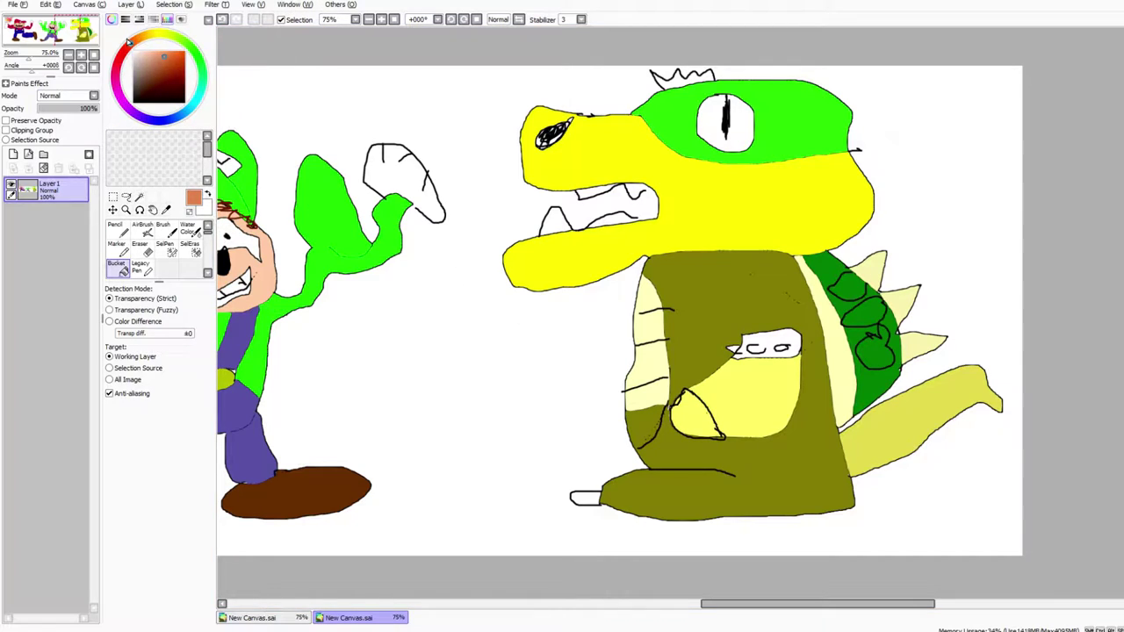
pyautogui.moveTo(179, 74)
pyautogui.mouseDown()
pyautogui.moveTo(167, 56)
pyautogui.moveTo(184, 51)
pyautogui.mouseUp()
pyautogui.click(143, 44)
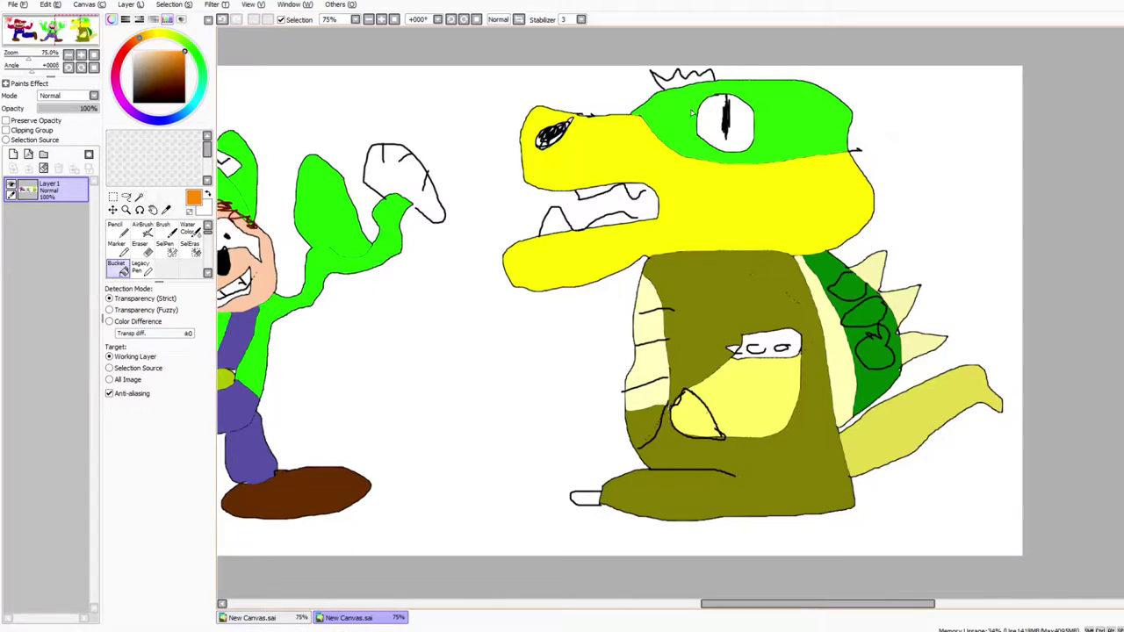
pyautogui.click(693, 82)
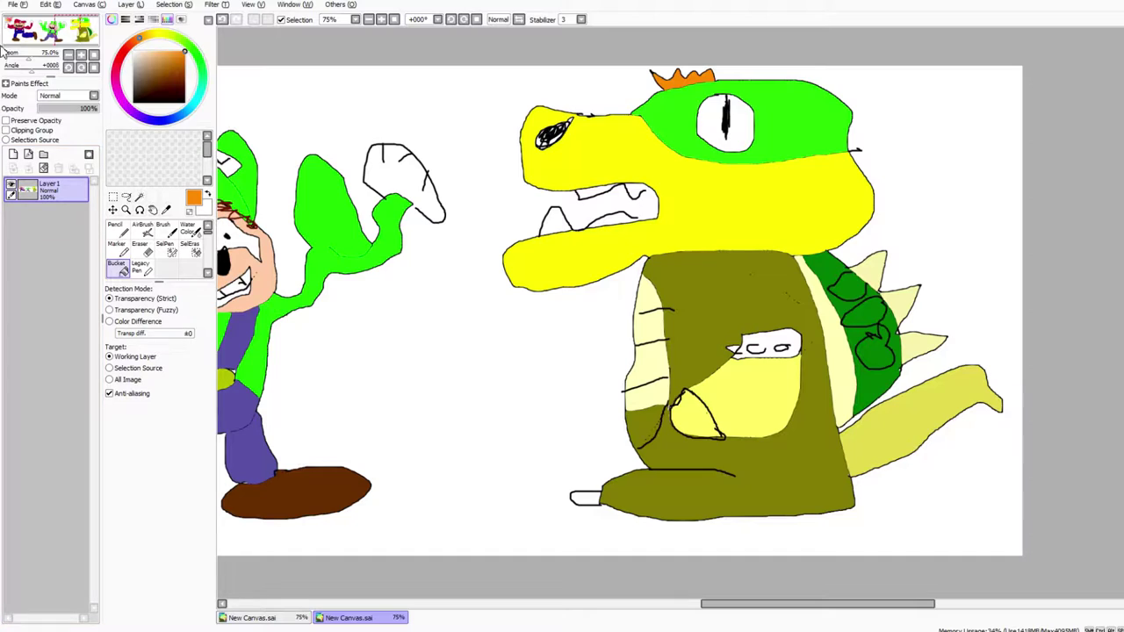
pyautogui.moveTo(158, 61); pyautogui.dragTo(184, 103)
pyautogui.click(766, 336)
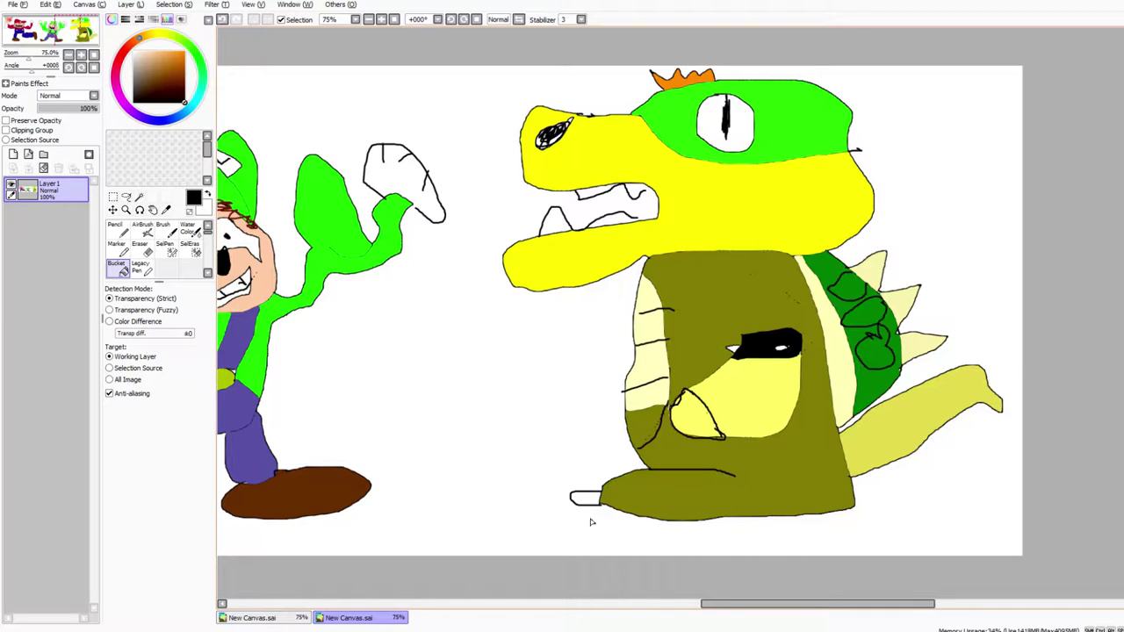
pyautogui.scroll(-3, 591, 523)
pyautogui.scroll(-1, 334, 518)
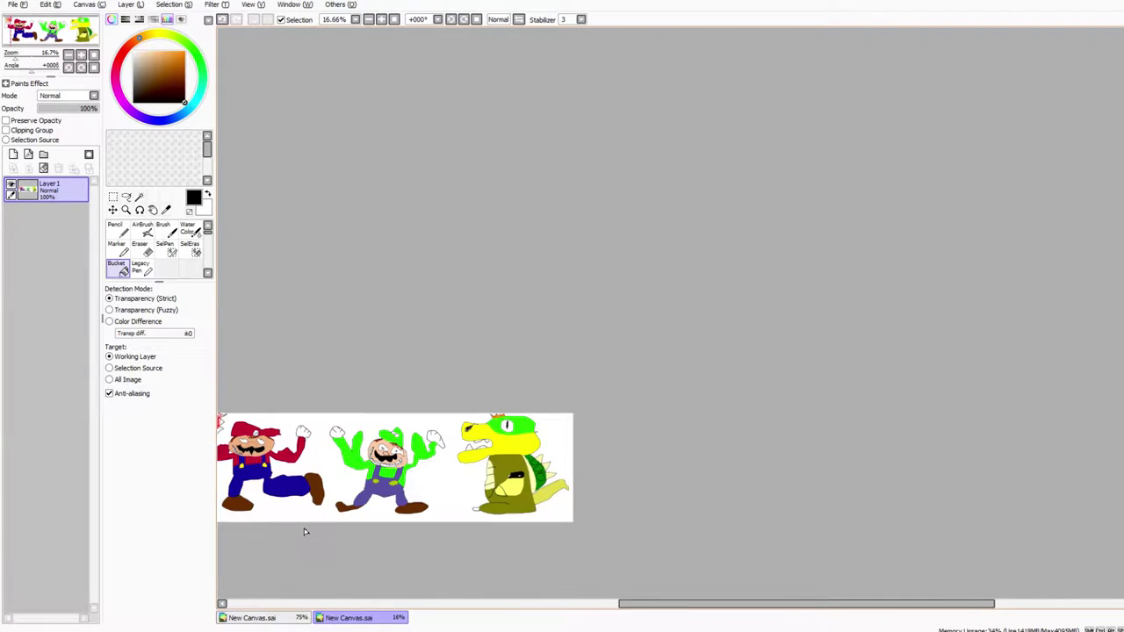
pyautogui.scroll(5, 334, 505)
pyautogui.scroll(-3, 349, 480)
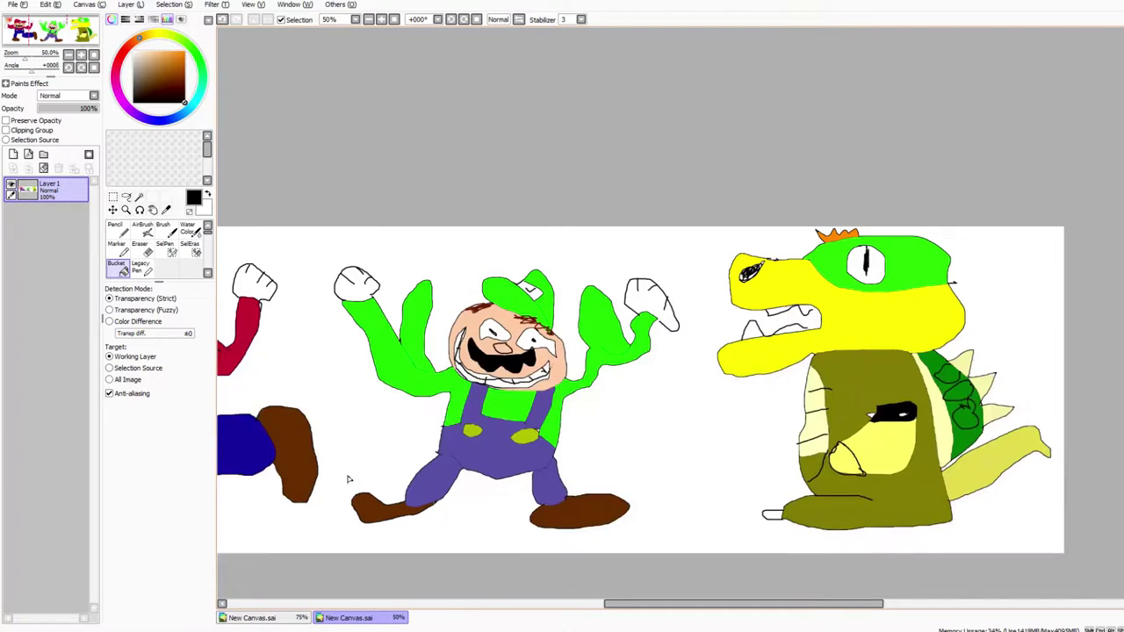
# Outline a small black fireball with a jagged tail before the creature's open mouth using the Marker, and set the marker size to 4.
pyautogui.scroll(2, 346, 476)
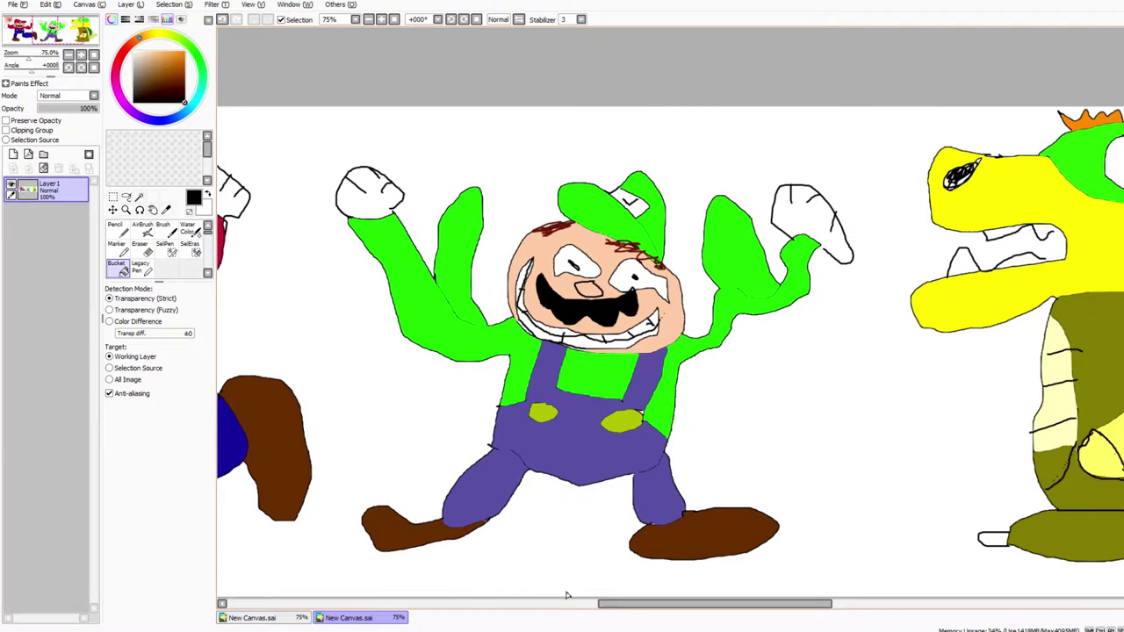
pyautogui.moveTo(660, 608); pyautogui.dragTo(712, 609)
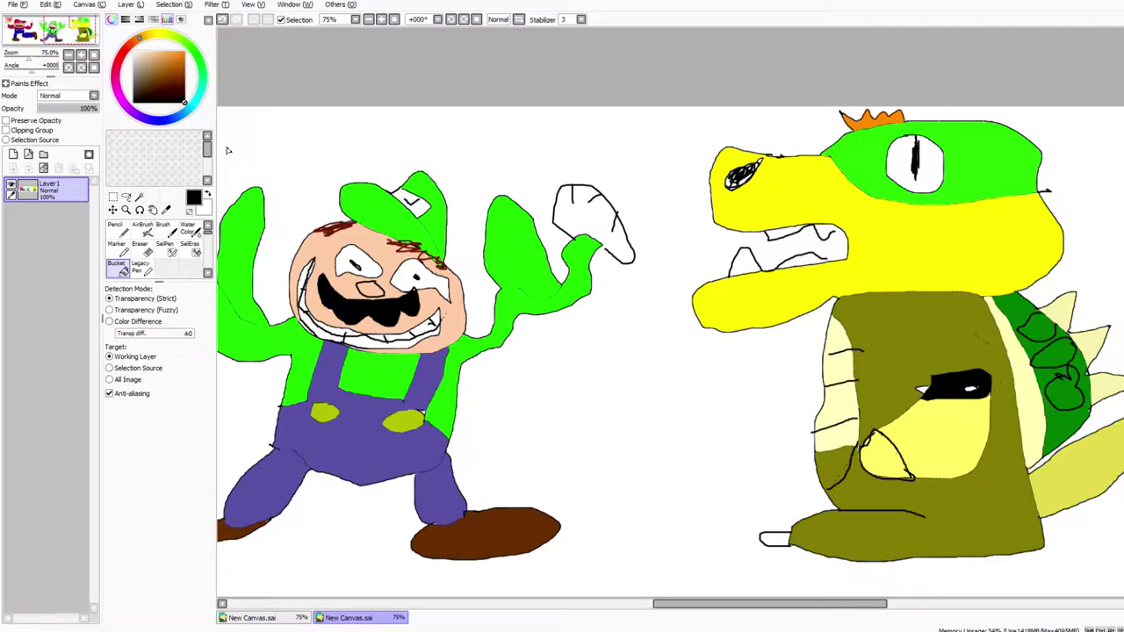
pyautogui.click(116, 246)
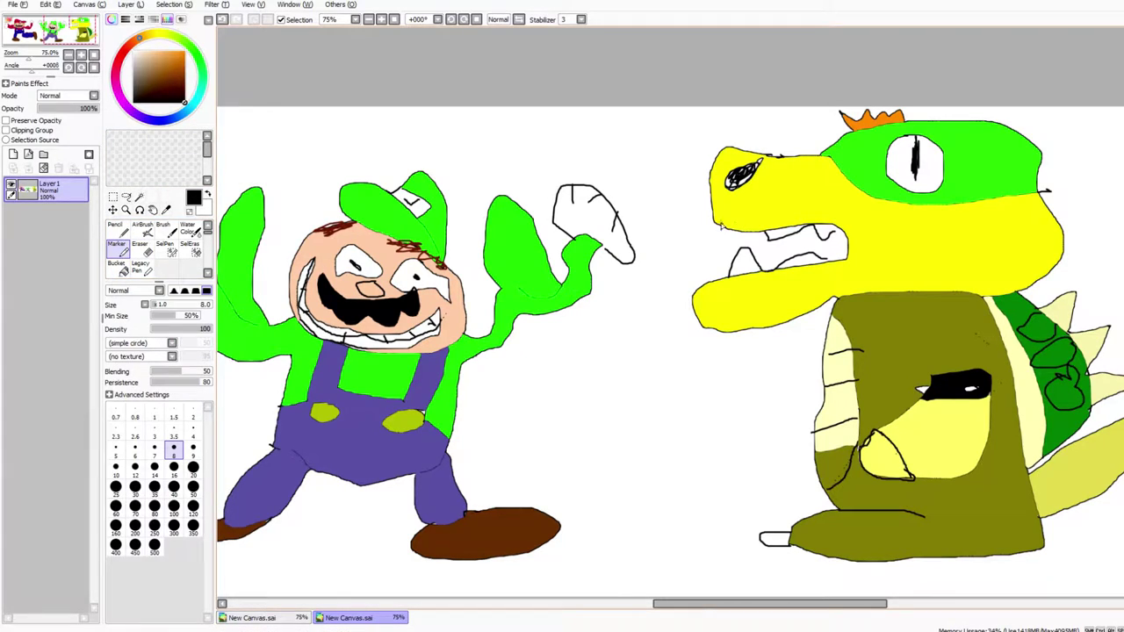
pyautogui.moveTo(697, 233)
pyautogui.mouseDown()
pyautogui.moveTo(653, 256)
pyautogui.moveTo(644, 281)
pyautogui.moveTo(680, 286)
pyautogui.moveTo(699, 233)
pyautogui.moveTo(725, 249)
pyautogui.moveTo(707, 252)
pyautogui.moveTo(695, 284)
pyautogui.moveTo(665, 292)
pyautogui.mouseUp()
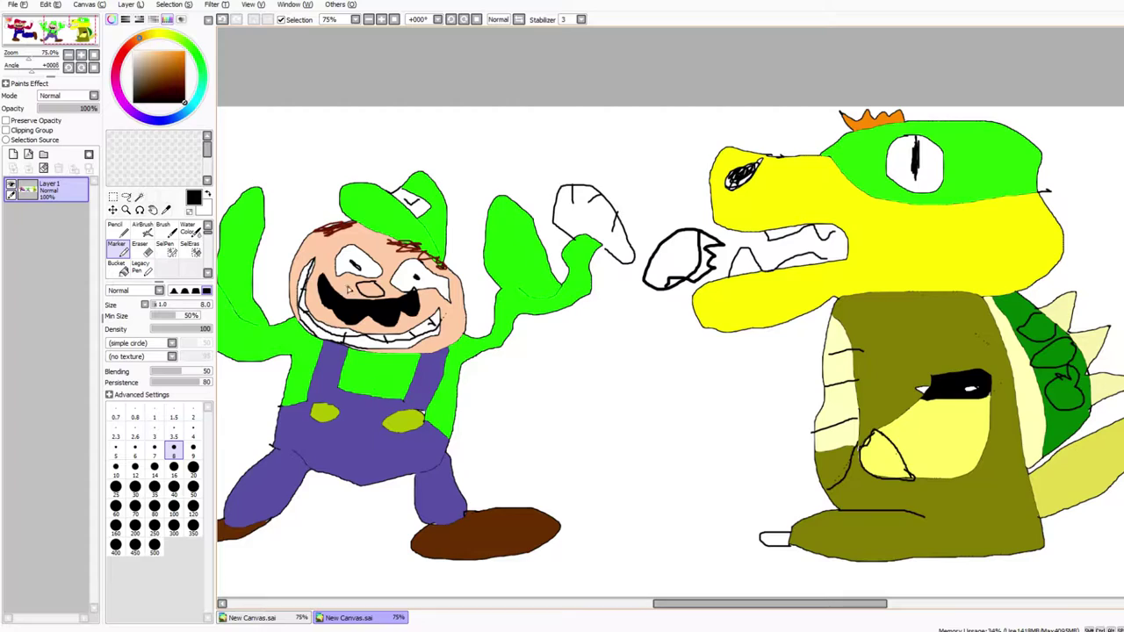
pyautogui.click(197, 432)
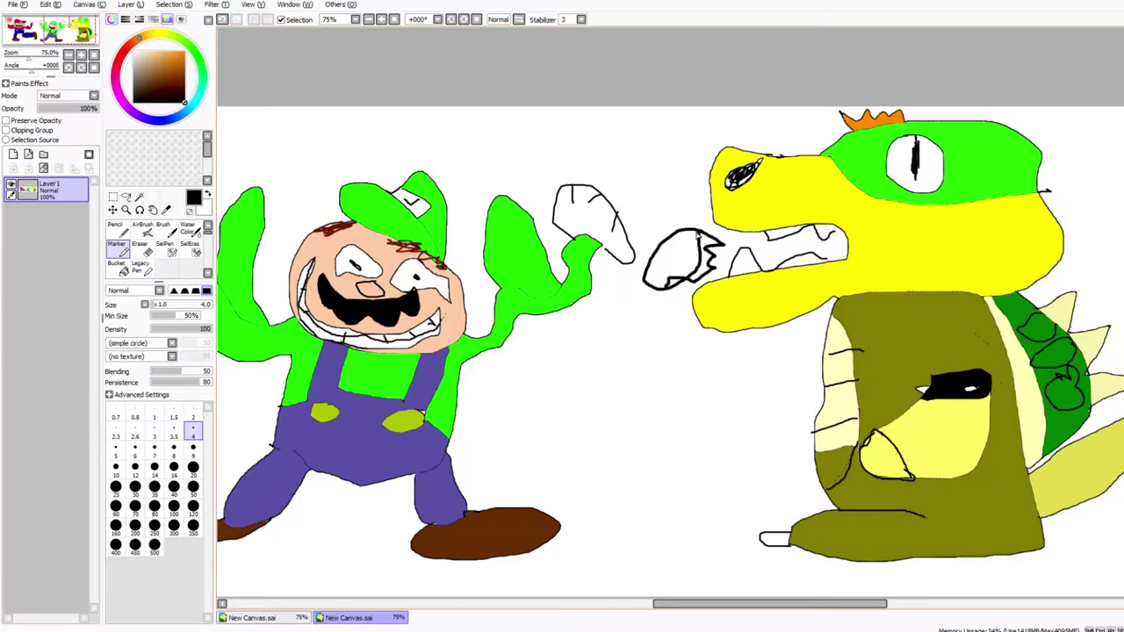
# Choose a bright orange and bucket-fill both sections of the fireball in front of the creature's mouth.
pyautogui.click(184, 55)
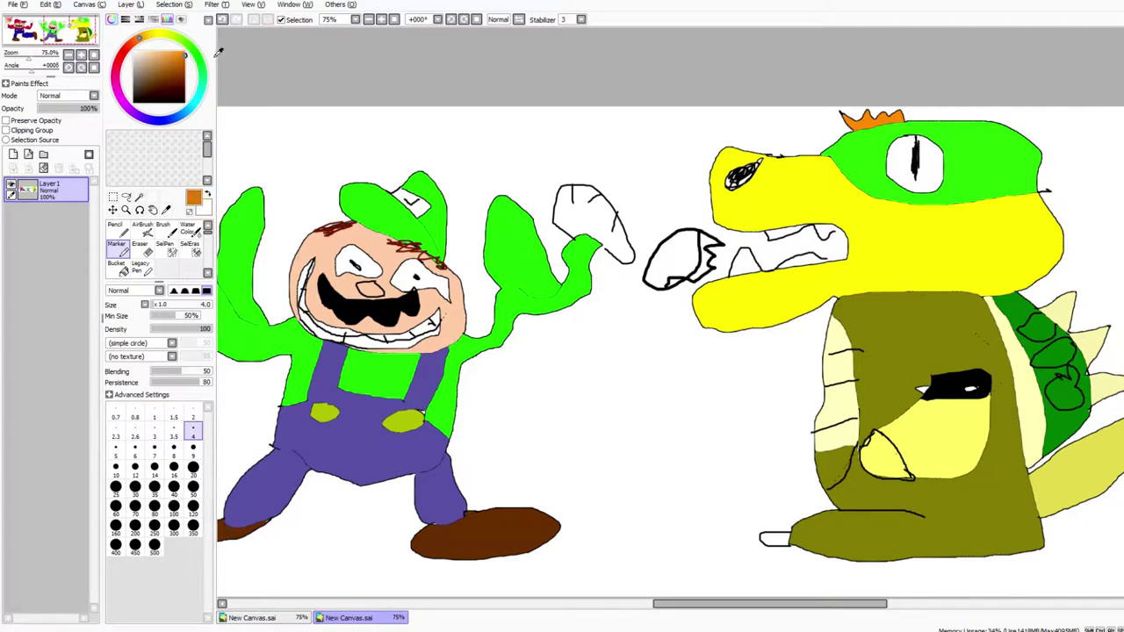
pyautogui.click(121, 266)
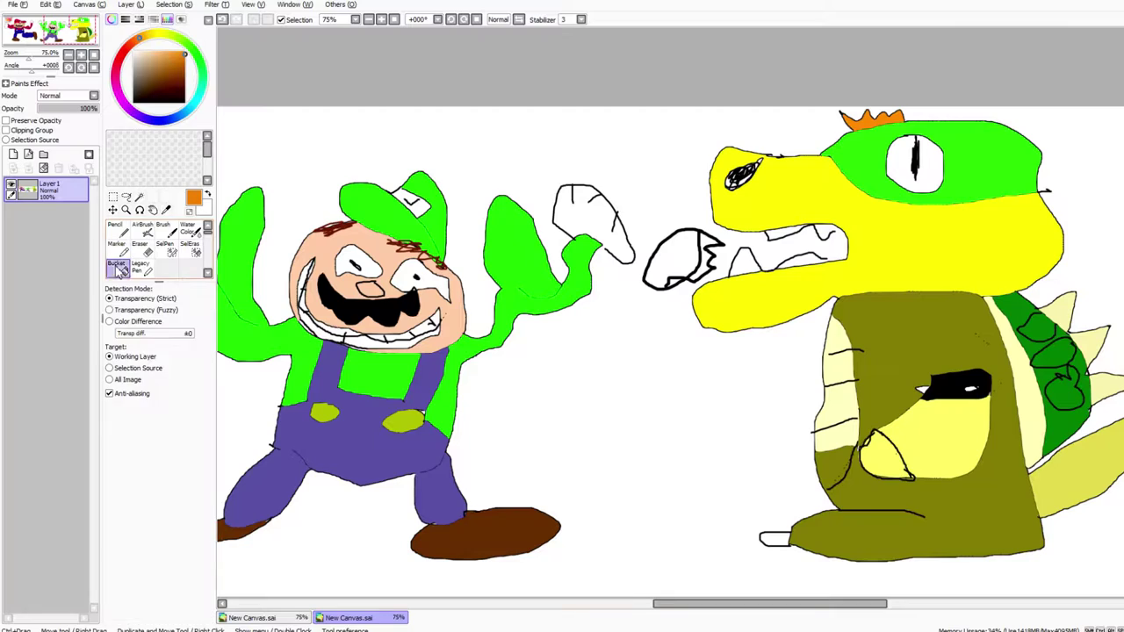
pyautogui.click(681, 259)
pyautogui.click(706, 274)
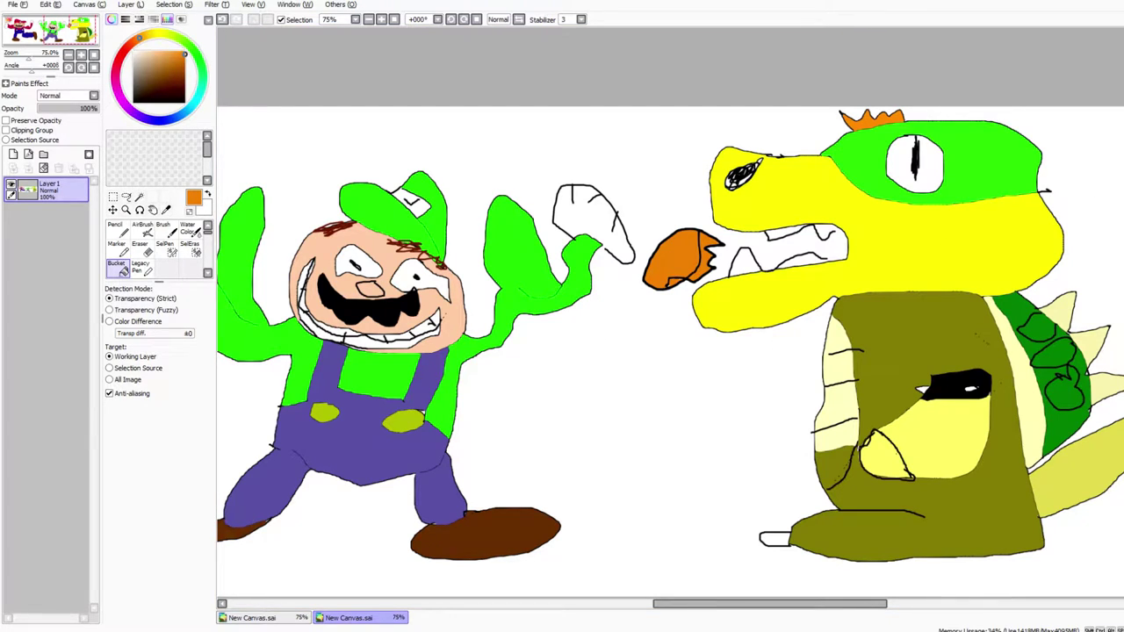
# Choose bright cyan and bucket-fill the white background around the three characters.
pyautogui.moveTo(676, 604); pyautogui.dragTo(491, 594)
pyautogui.moveTo(169, 80)
pyautogui.mouseDown()
pyautogui.moveTo(170, 103)
pyautogui.moveTo(145, 87)
pyautogui.moveTo(145, 61)
pyautogui.moveTo(165, 37)
pyautogui.moveTo(203, 69)
pyautogui.moveTo(196, 101)
pyautogui.mouseUp()
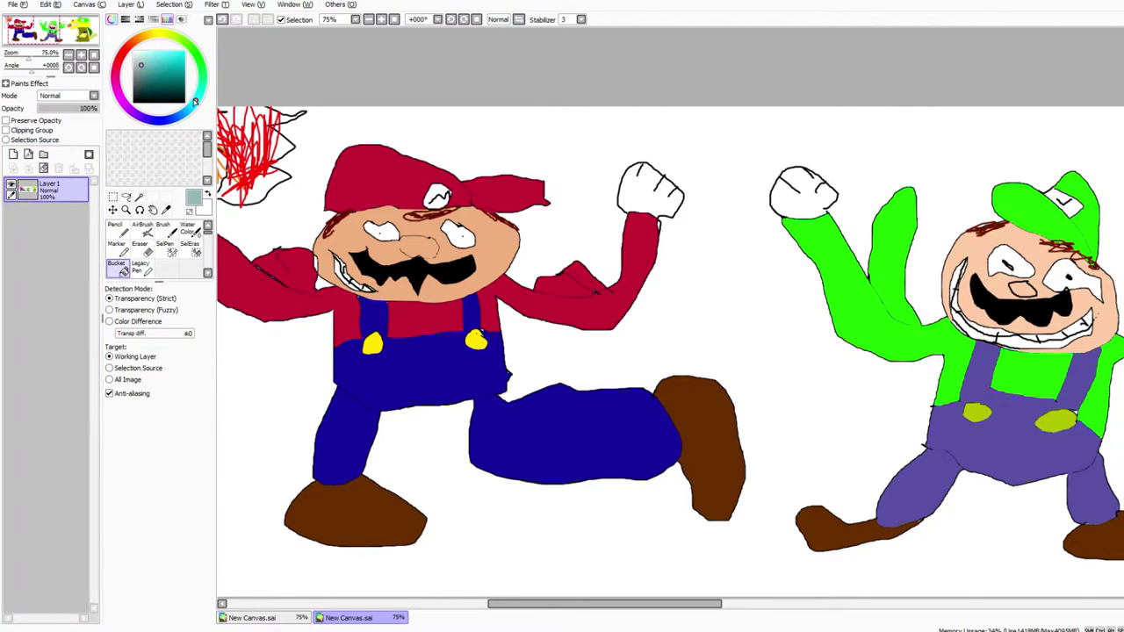
pyautogui.moveTo(141, 65); pyautogui.dragTo(185, 51)
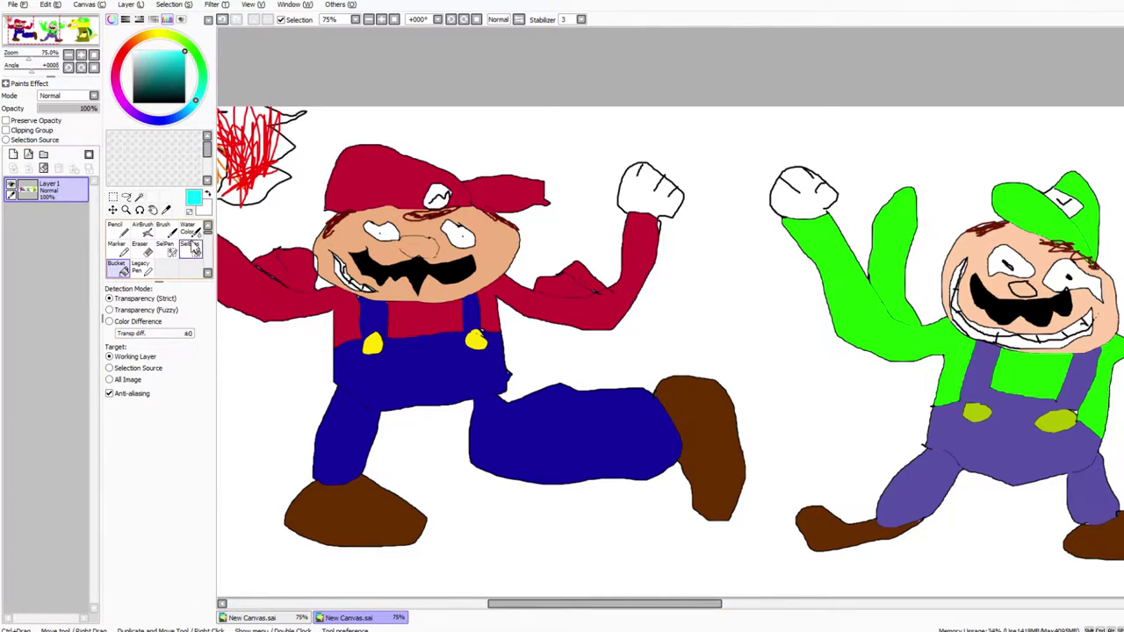
pyautogui.click(279, 395)
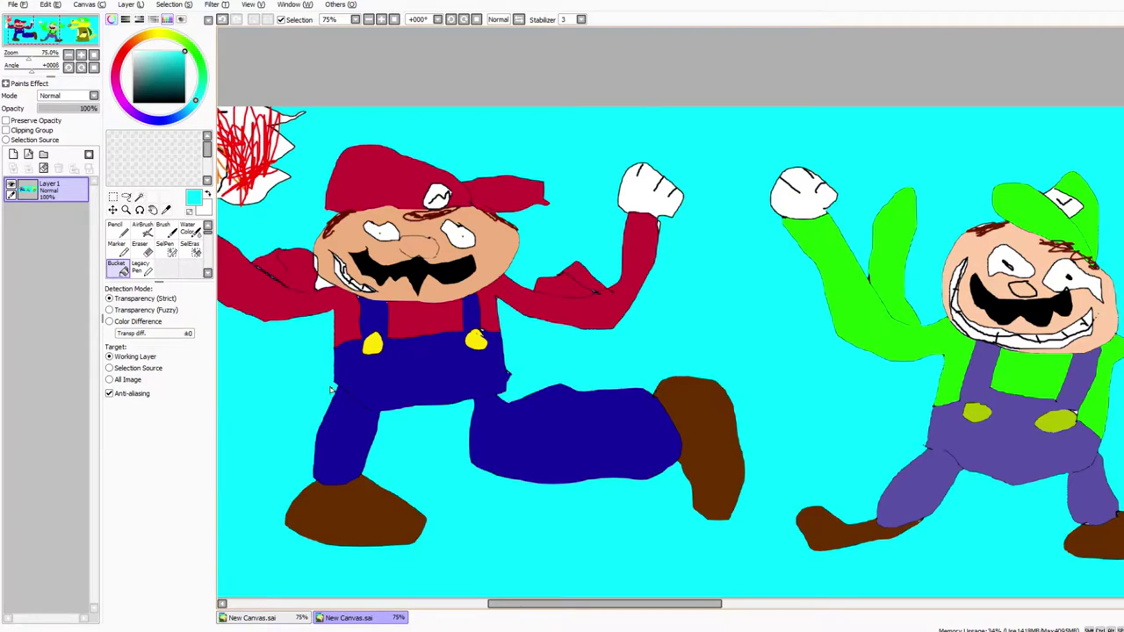
# Examine the whole picture with all three characters on the filled background, and open the file commands.
pyautogui.moveTo(614, 604)
pyautogui.mouseDown()
pyautogui.moveTo(799, 604)
pyautogui.moveTo(786, 604)
pyautogui.mouseUp()
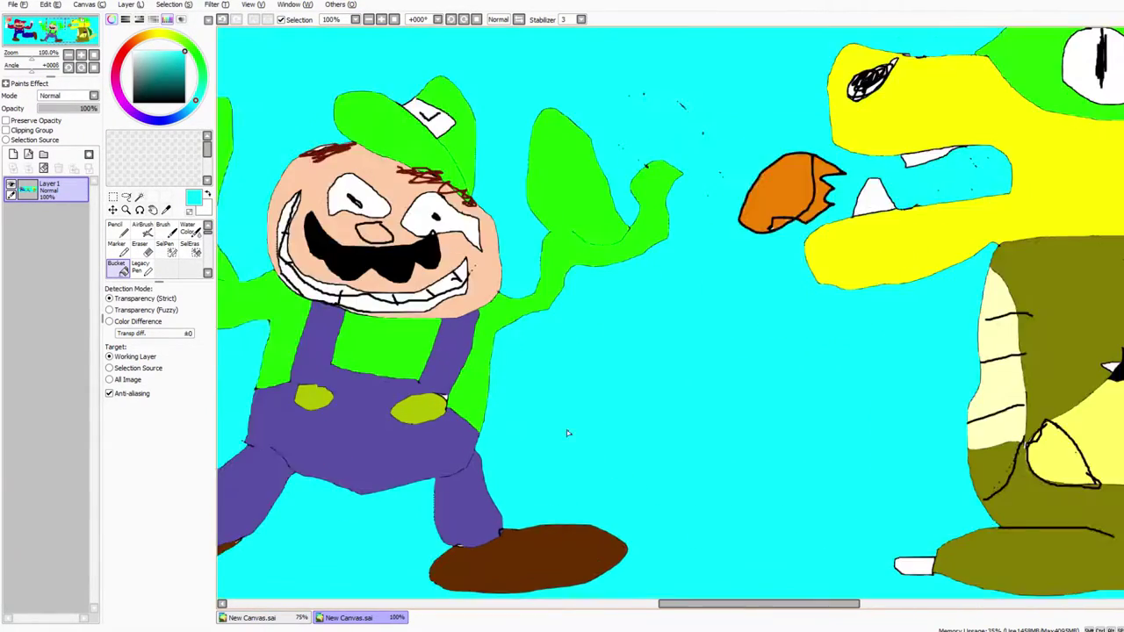
pyautogui.scroll(-2, 531, 412)
pyautogui.scroll(-3, 531, 411)
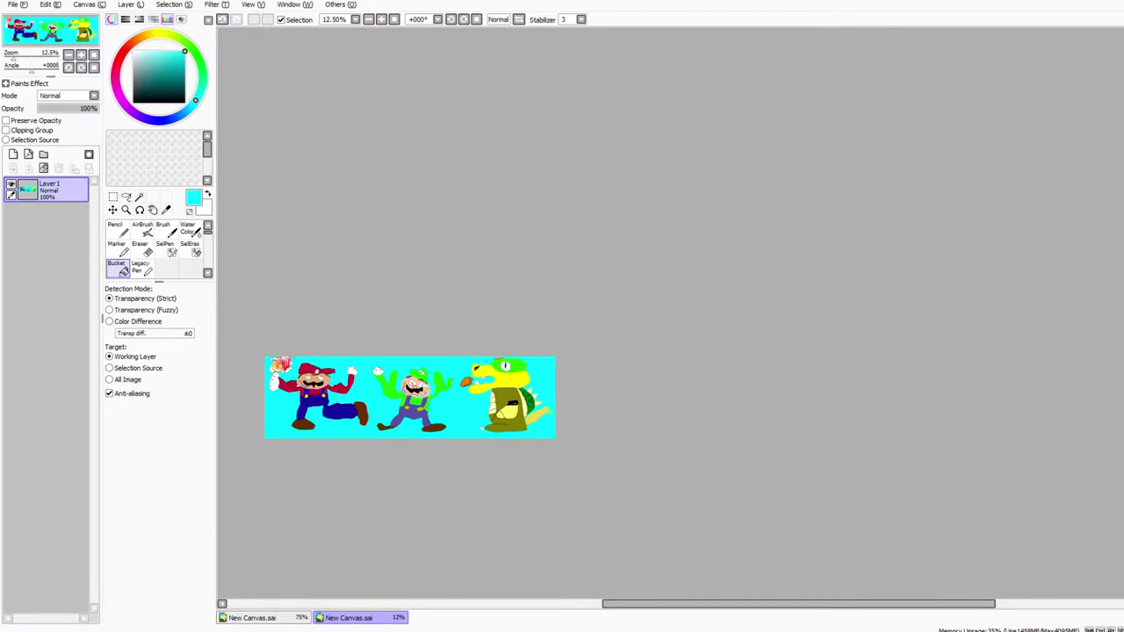
pyautogui.moveTo(612, 605)
pyautogui.mouseDown()
pyautogui.moveTo(622, 605)
pyautogui.moveTo(553, 605)
pyautogui.moveTo(551, 592)
pyautogui.mouseUp()
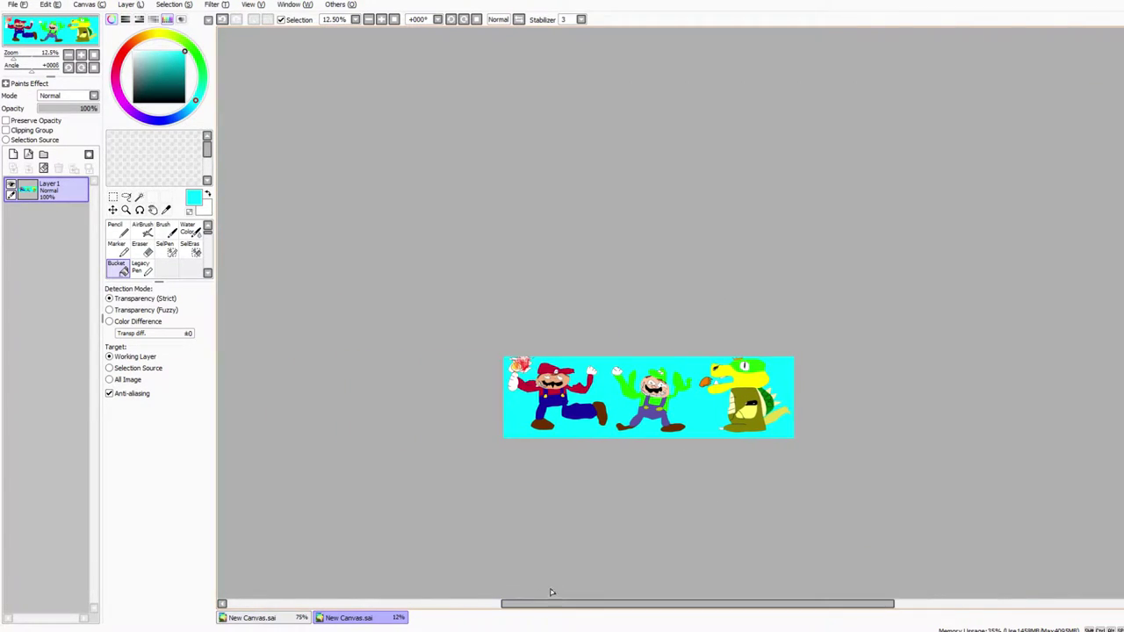
pyautogui.scroll(3, 654, 386)
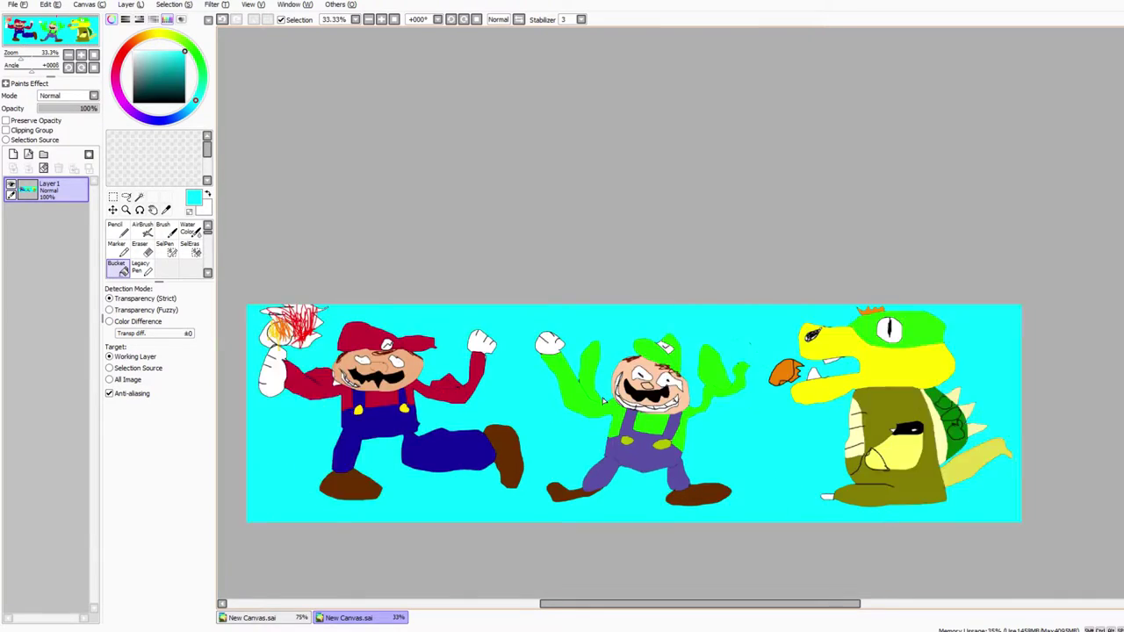
pyautogui.scroll(-1, 604, 400)
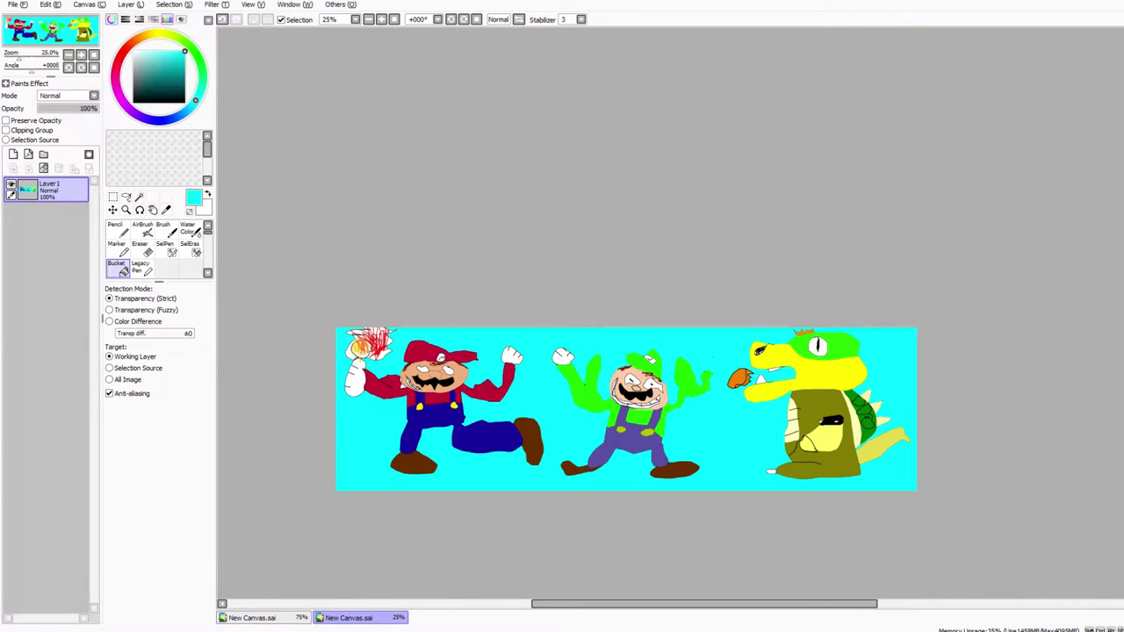
pyautogui.scroll(-2, 626, 408)
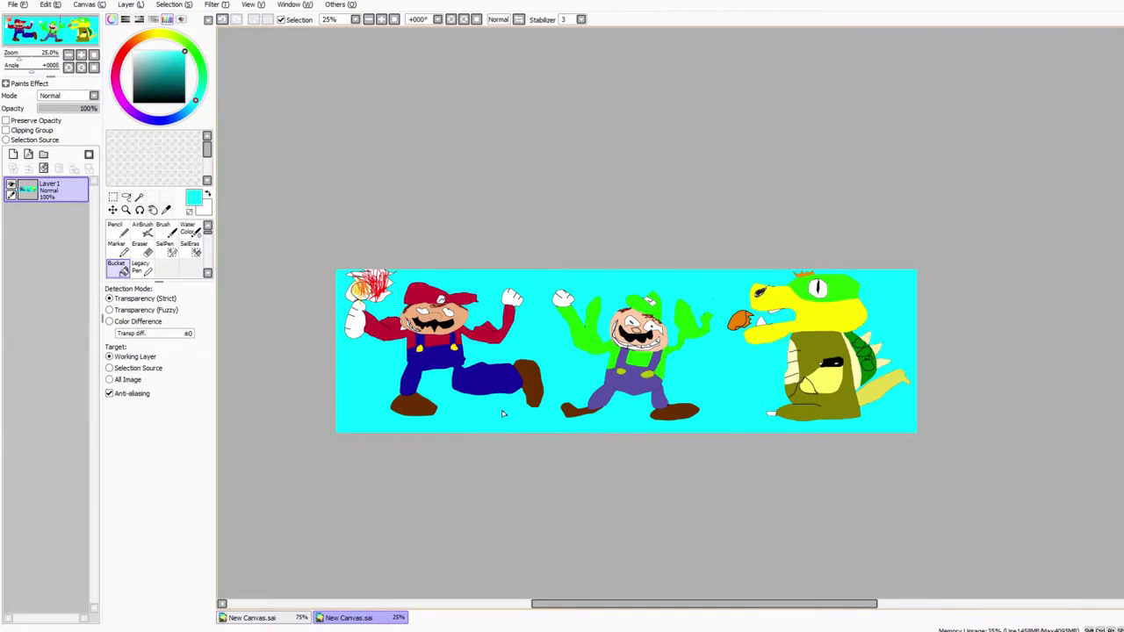
pyautogui.click(25, 5)
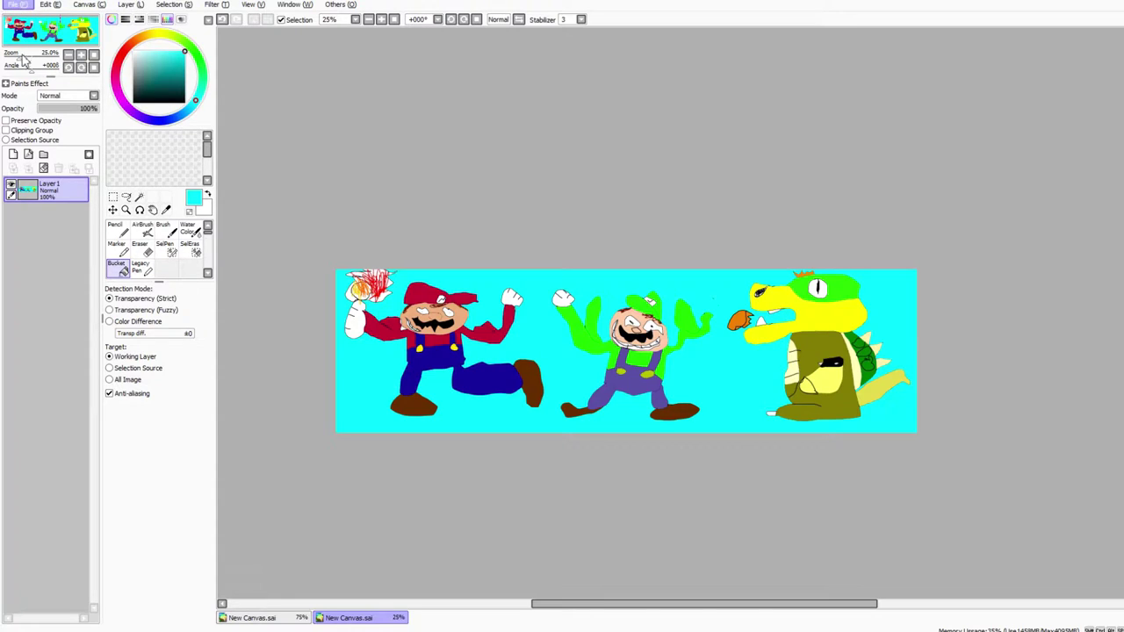